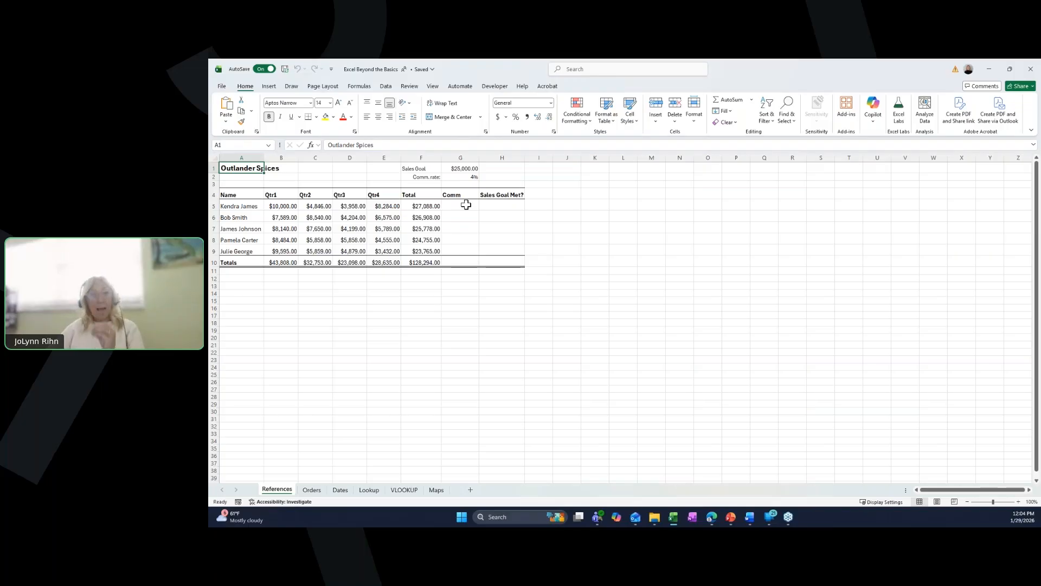
- Enter =F5*G2 in the first commission cell and fill it down to the last salesperson's row
click(467, 205)
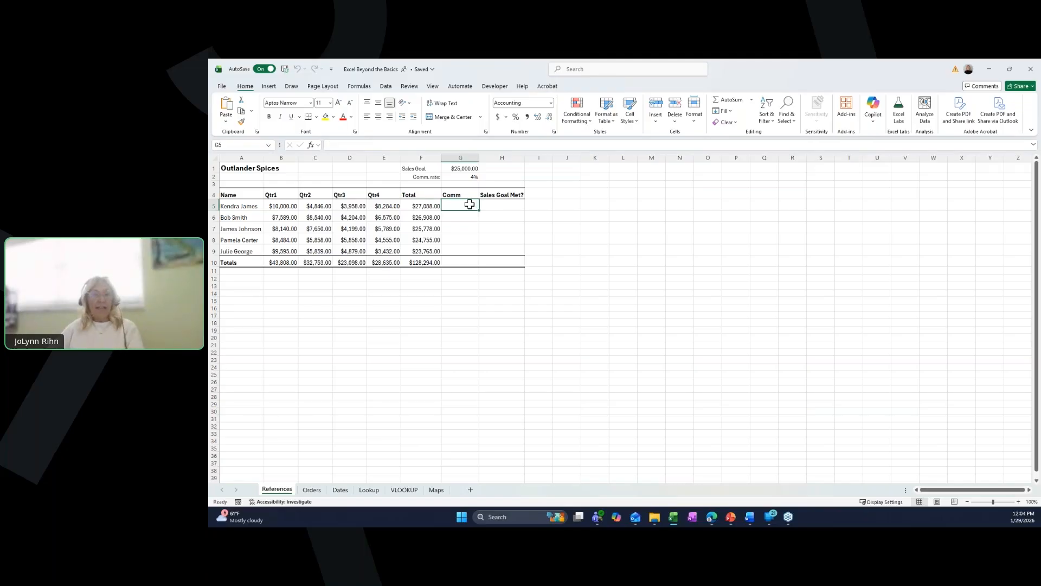
text(=)
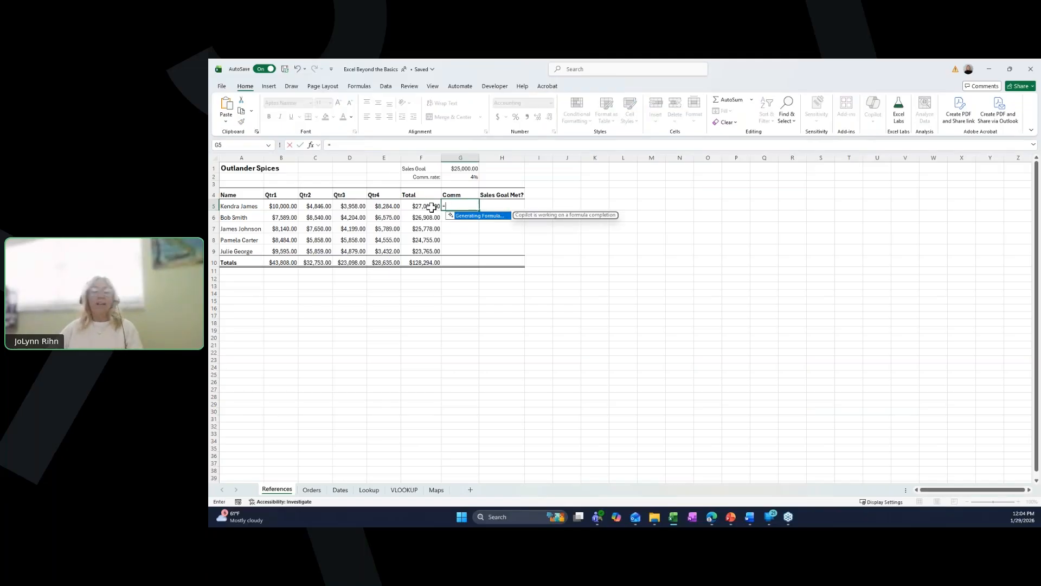
click(431, 207)
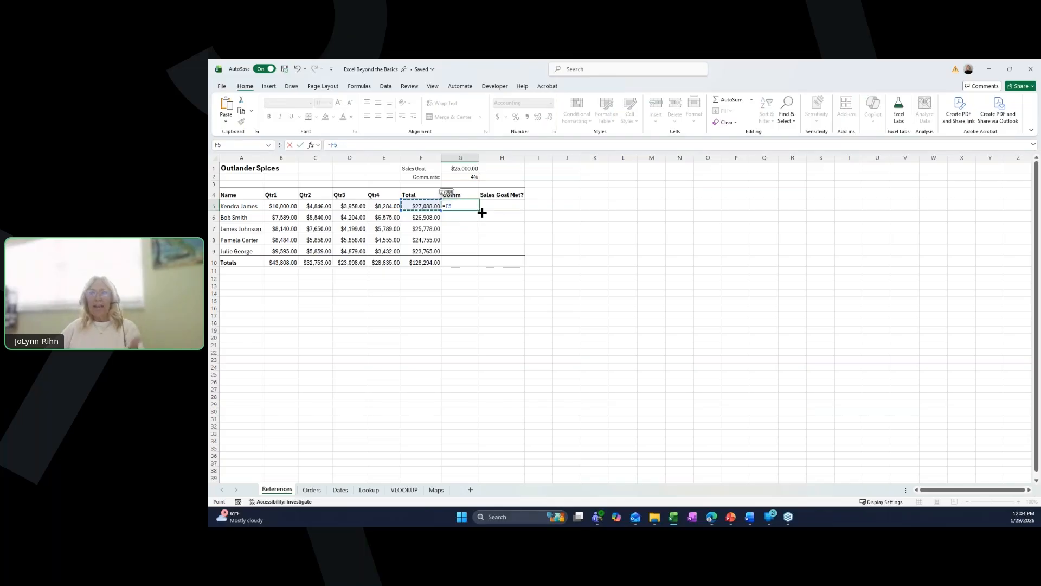
text(*)
click(473, 178)
key(F4)
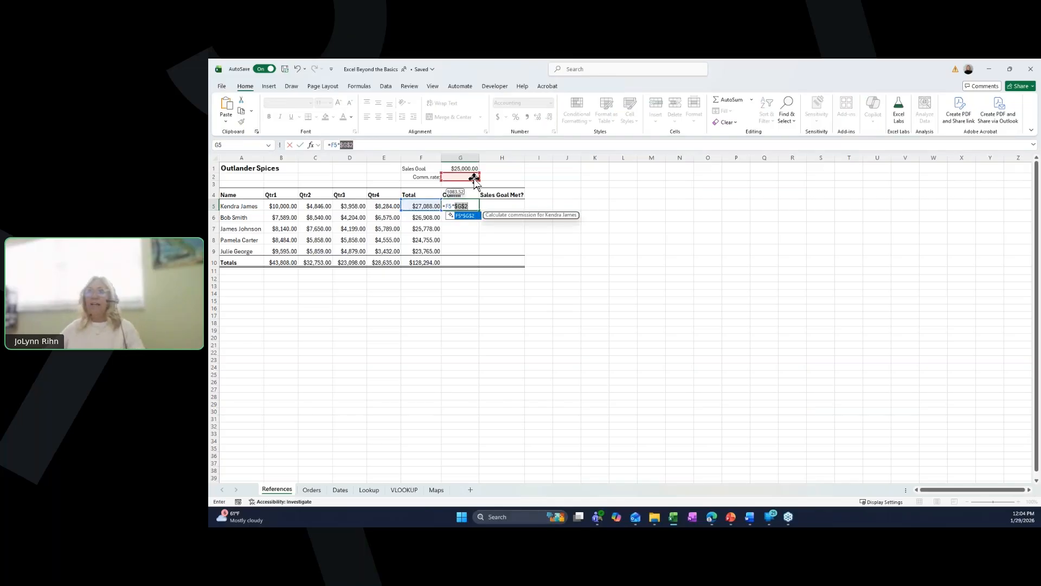
click(474, 177)
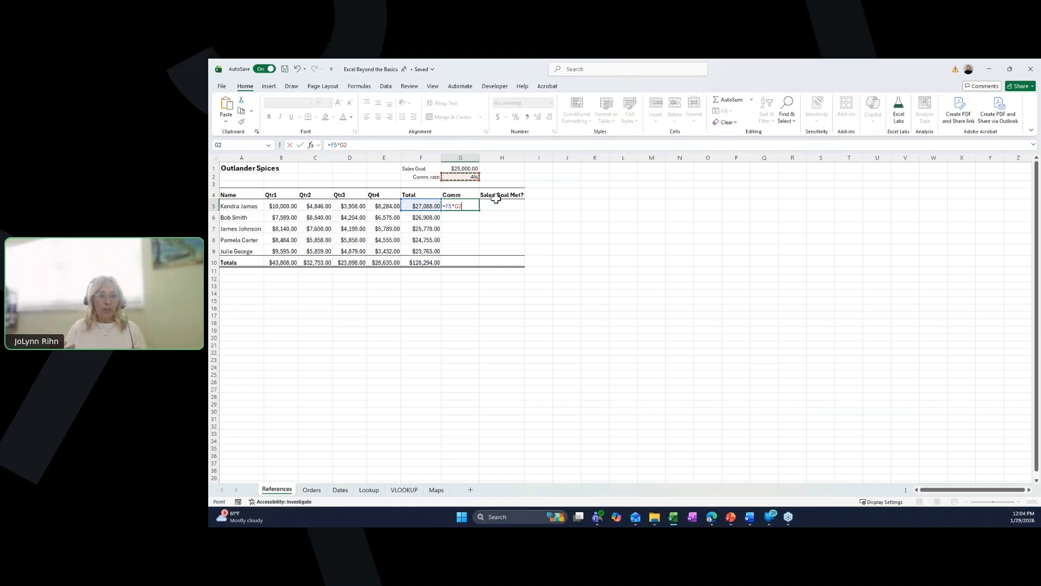
key(ctrl+Return)
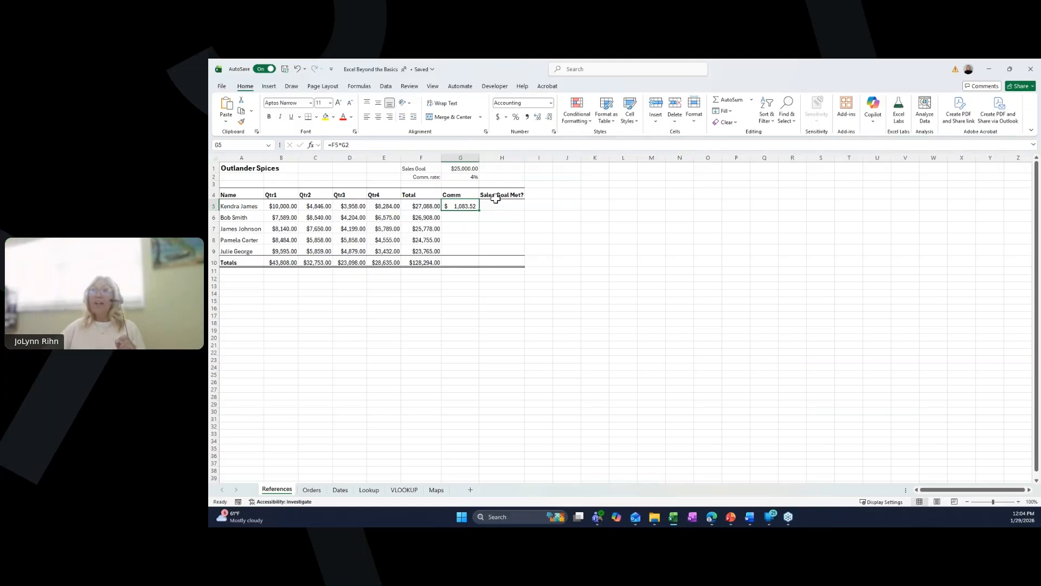
drag(482, 209, 473, 256)
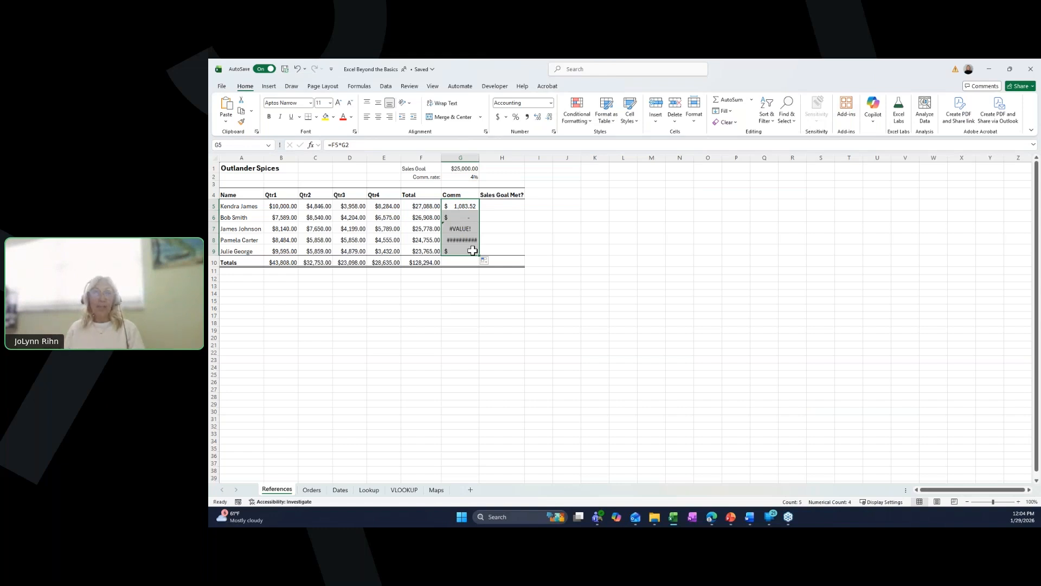
- Make the commission rate reference absolute, changing the first commission formula to =F5*$G$2
click(470, 206)
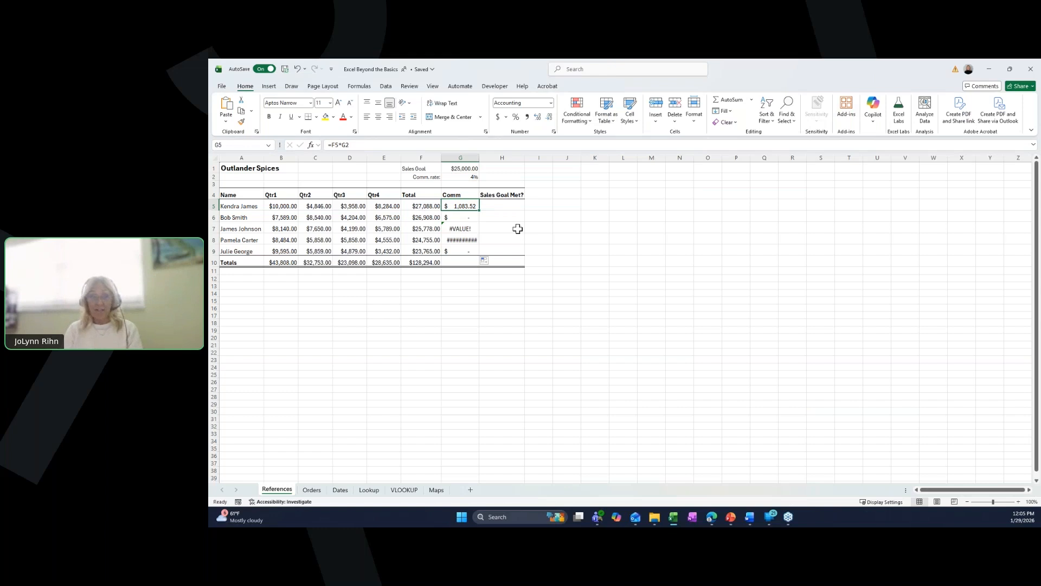
click(342, 145)
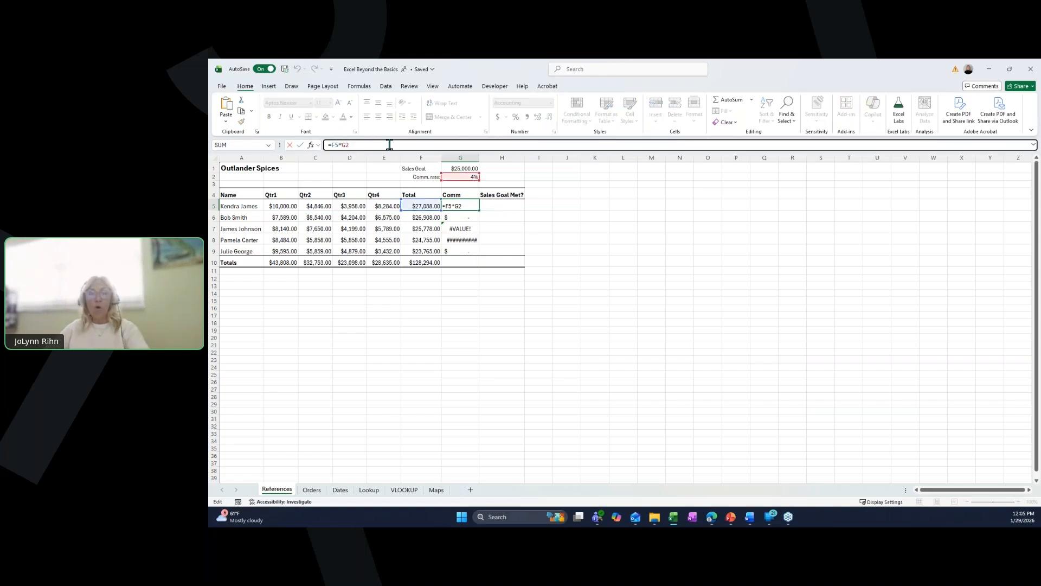
text($)
click(350, 145)
text($)
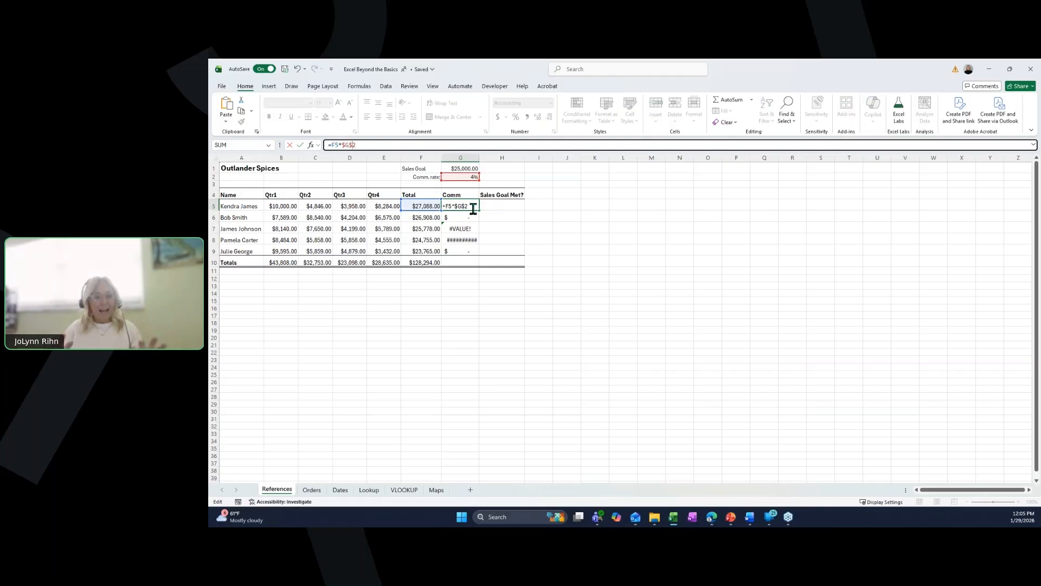
key(ctrl+Return)
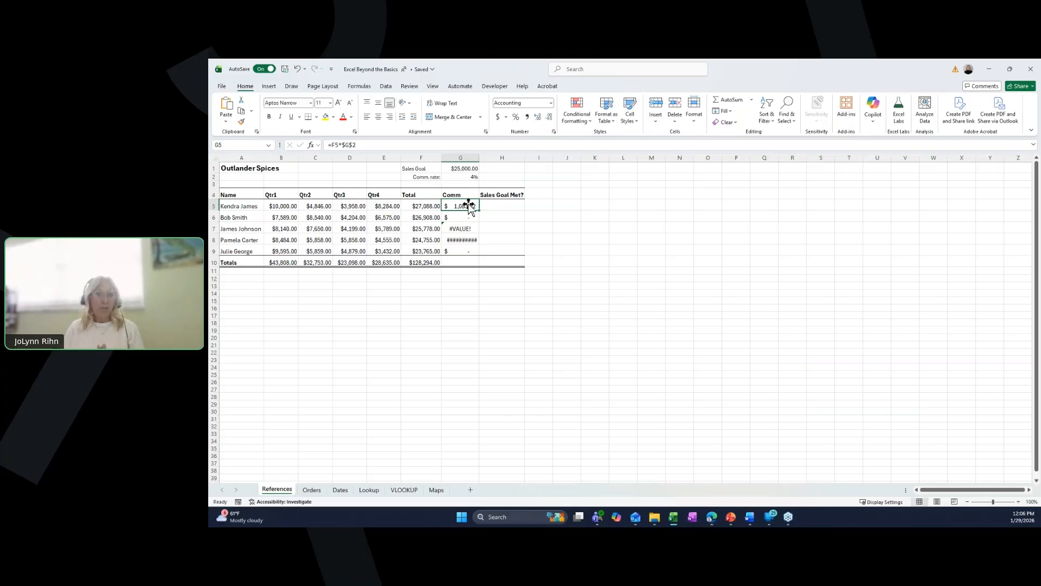
- Name the commission rate cell CommissionRate
click(469, 177)
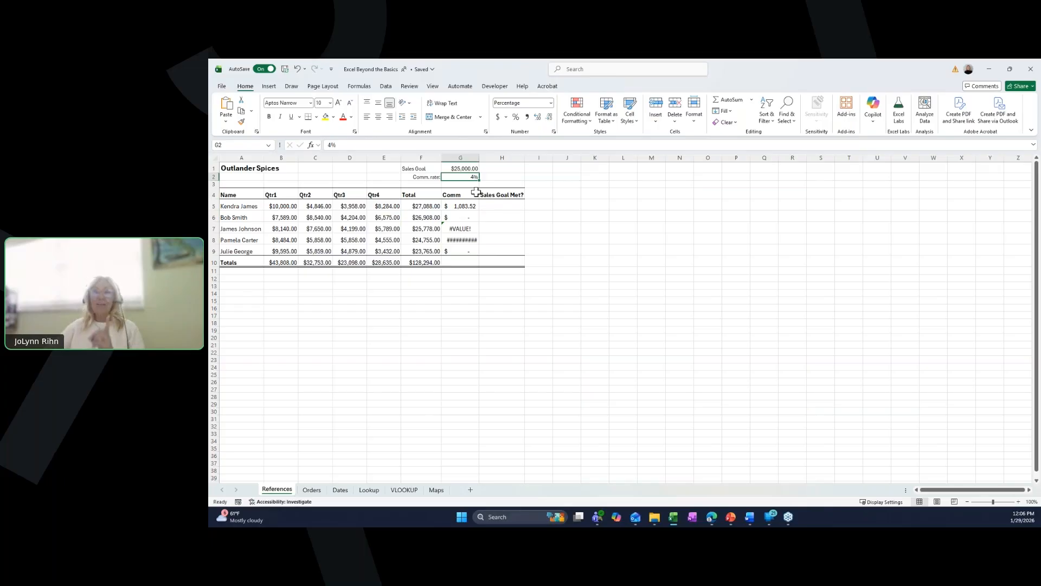
click(237, 145)
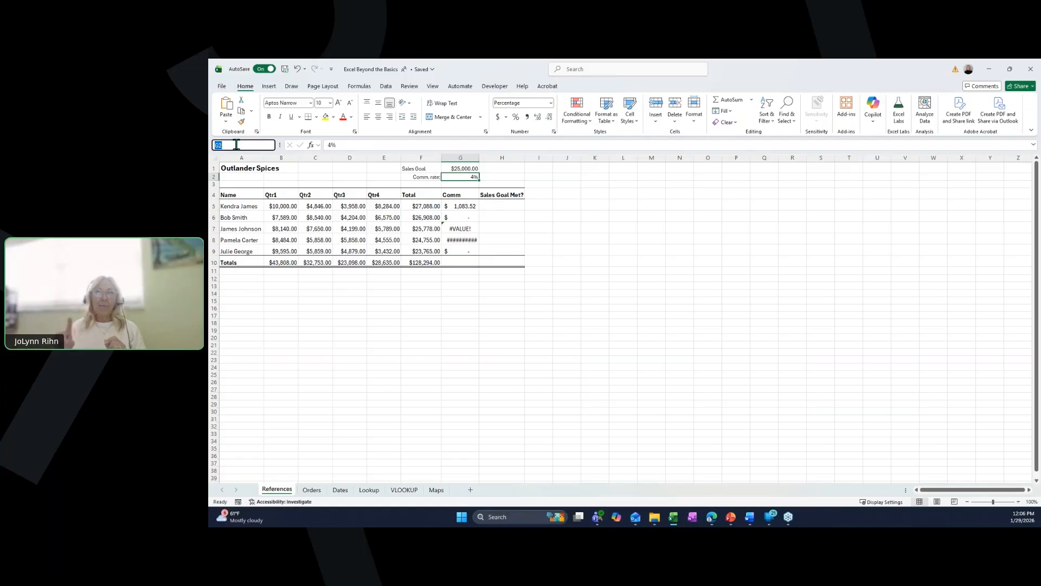
text(Commissio)
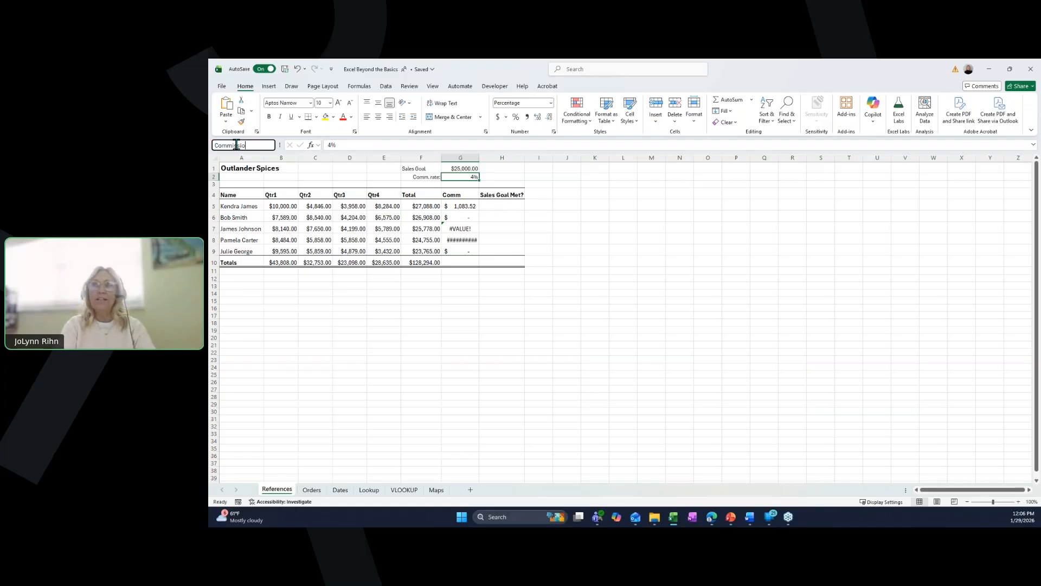
text(nRate)
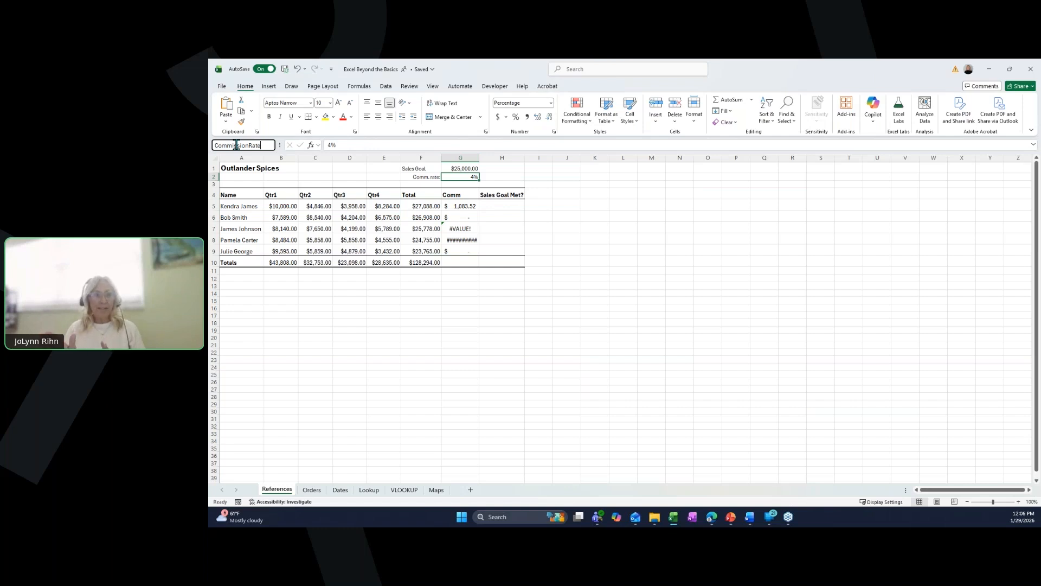
key(Return)
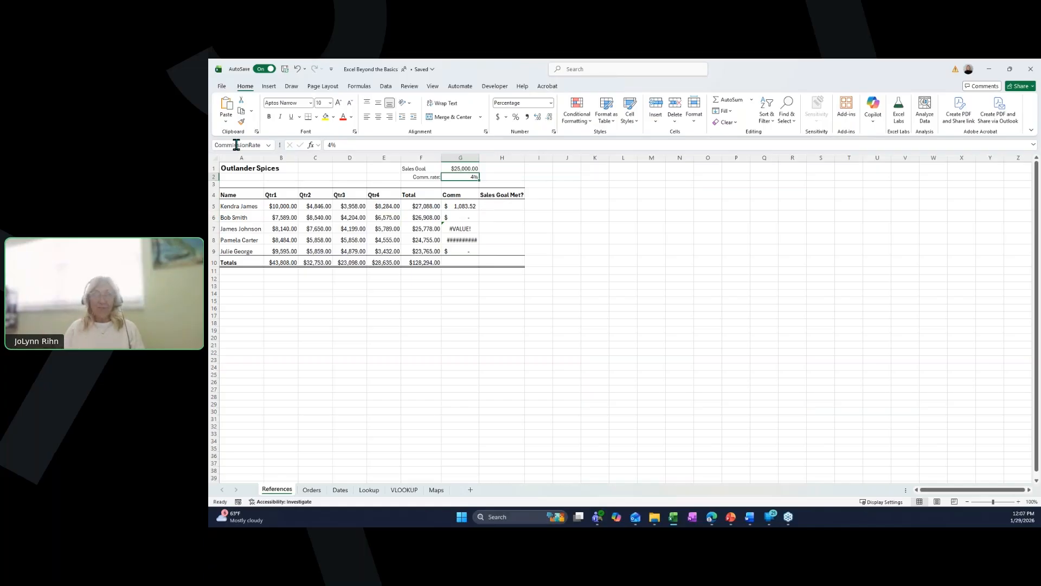
- Replace the first commission formula with =F5*CommissionRate and fill it down to the last salesperson's row
click(470, 208)
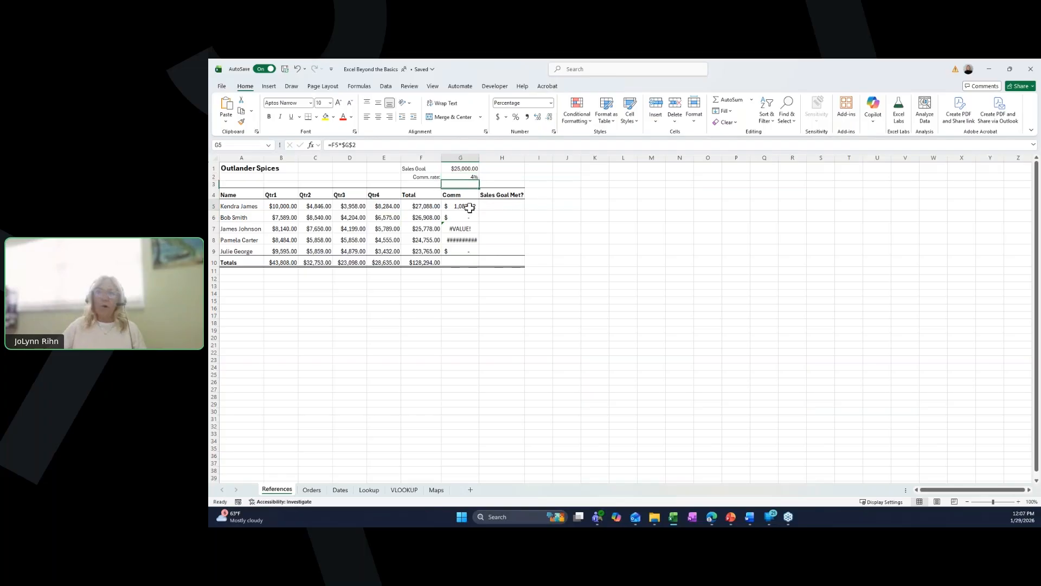
key(Delete)
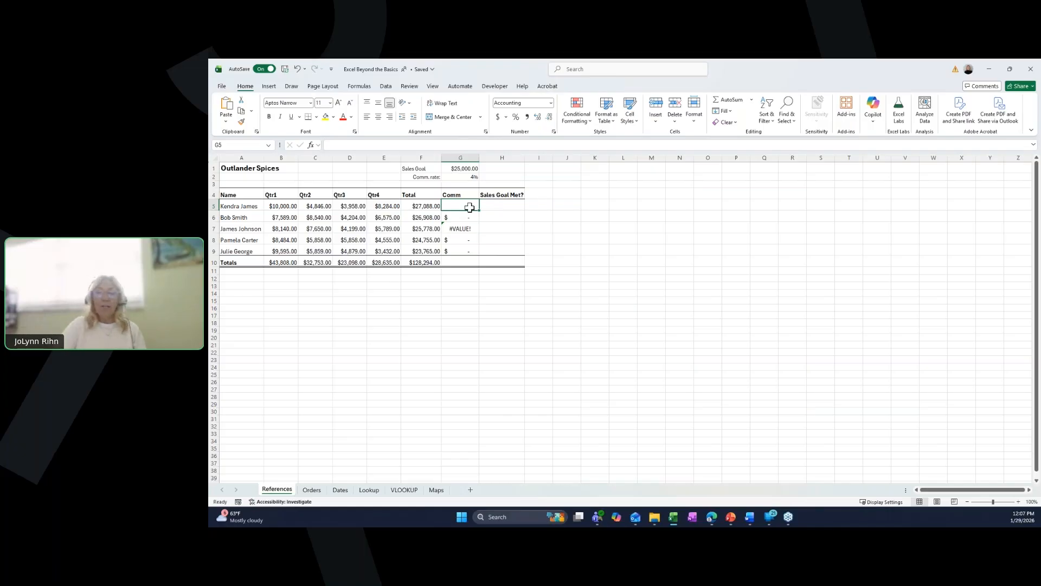
text(=)
click(429, 205)
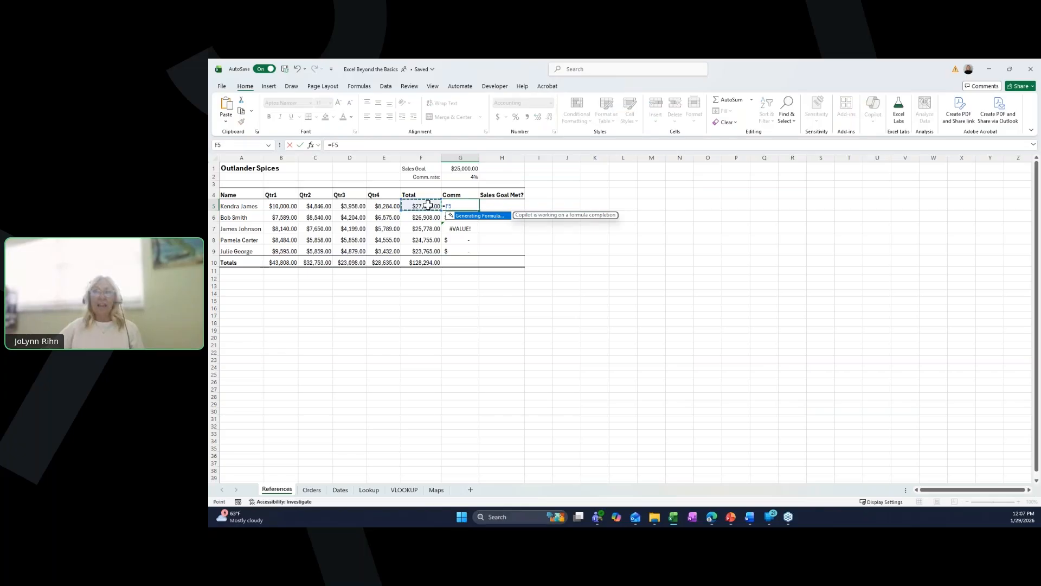
text(*)
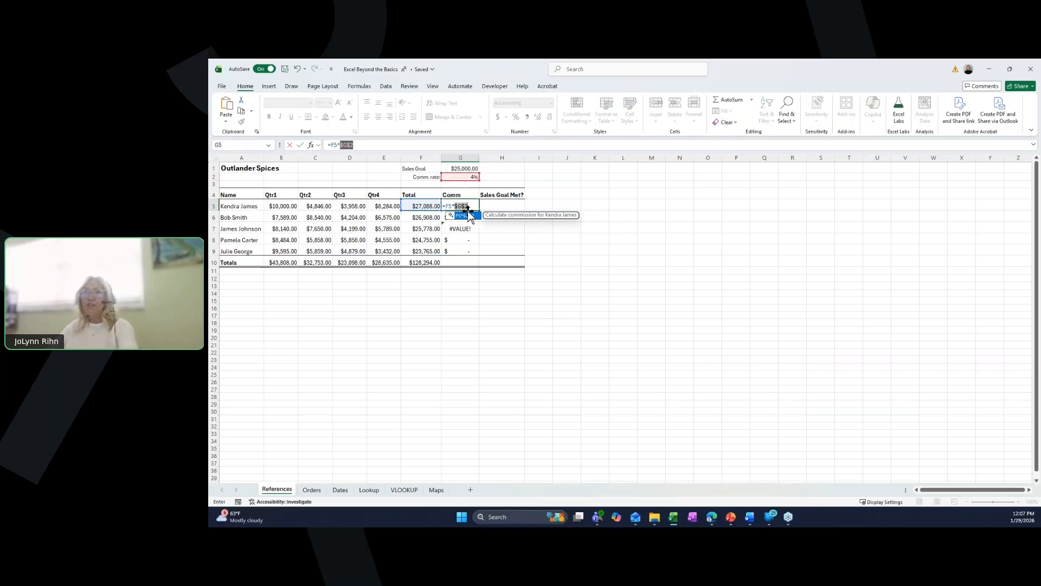
click(465, 177)
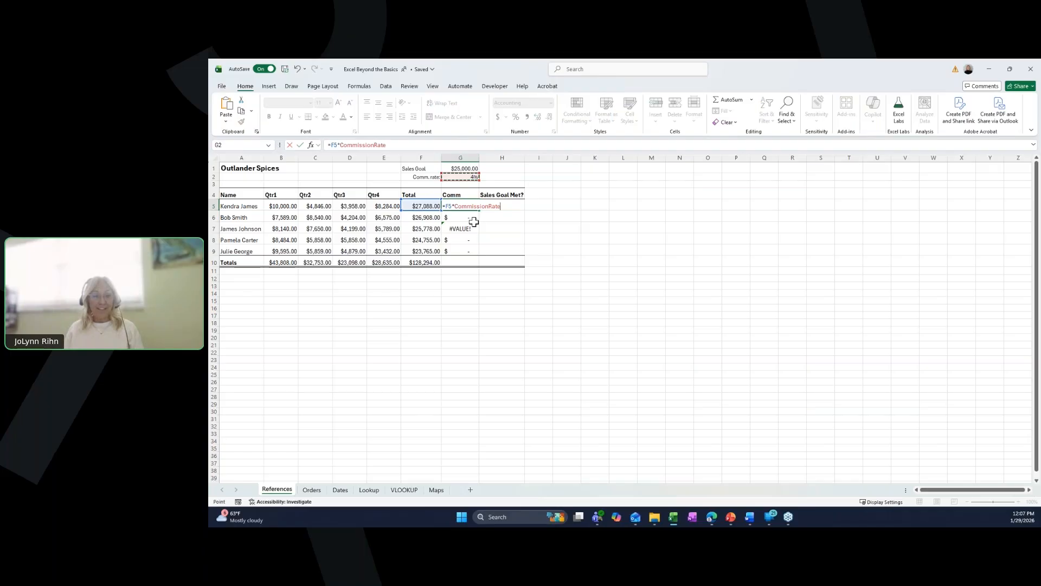
key(ctrl+Return)
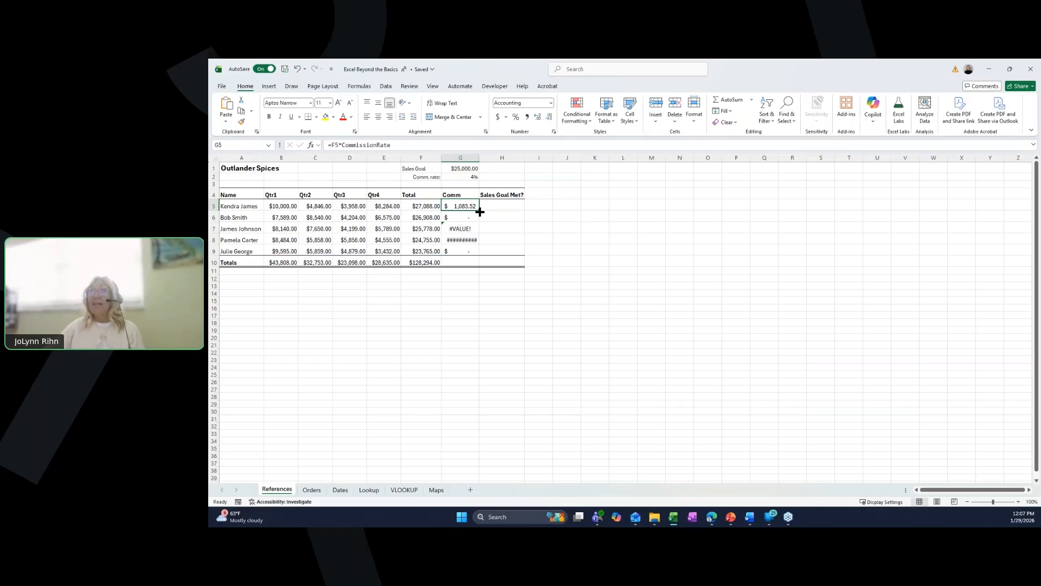
drag(480, 211, 482, 252)
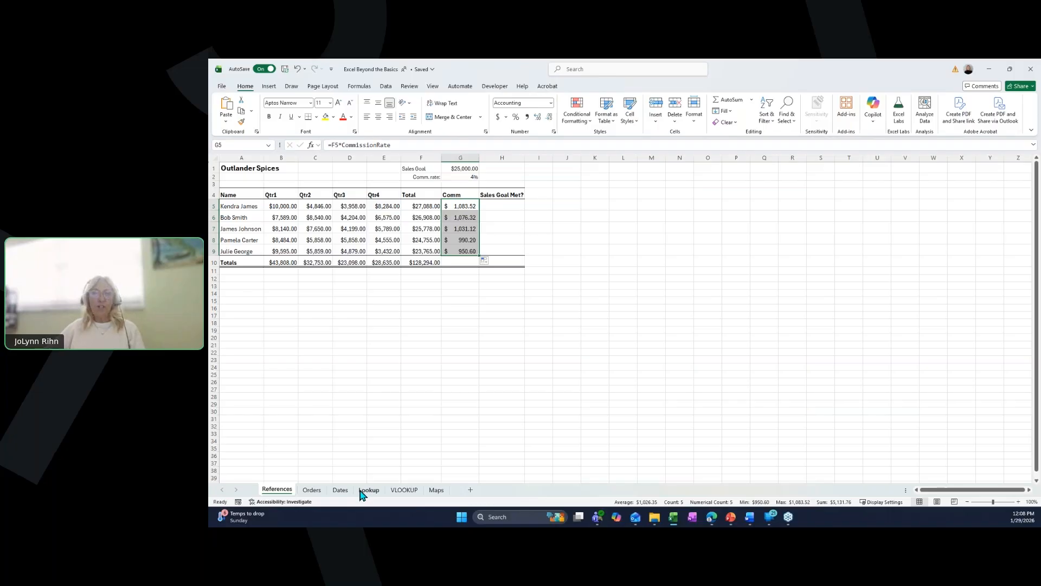
click(435, 492)
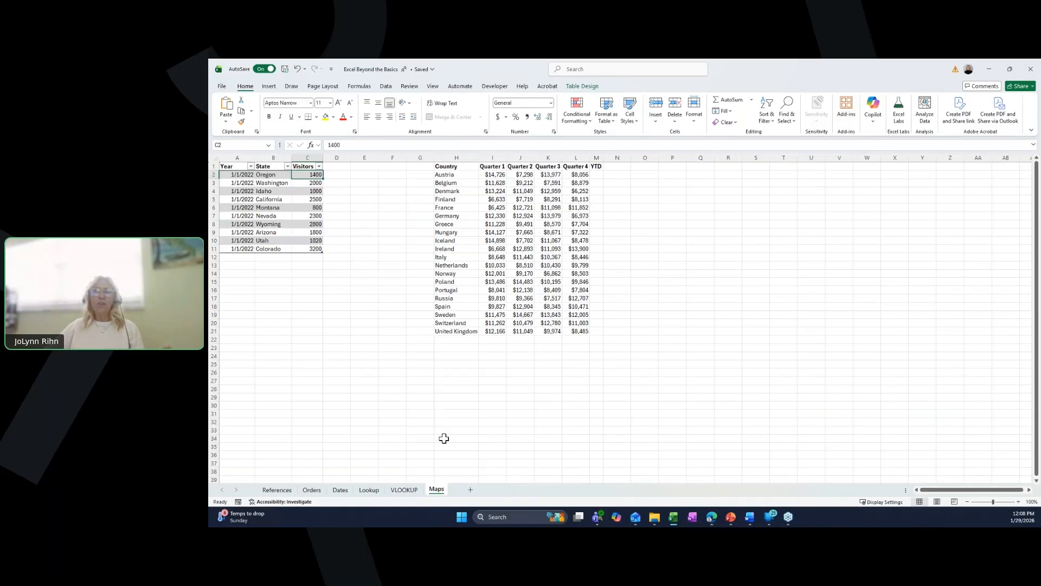
click(344, 175)
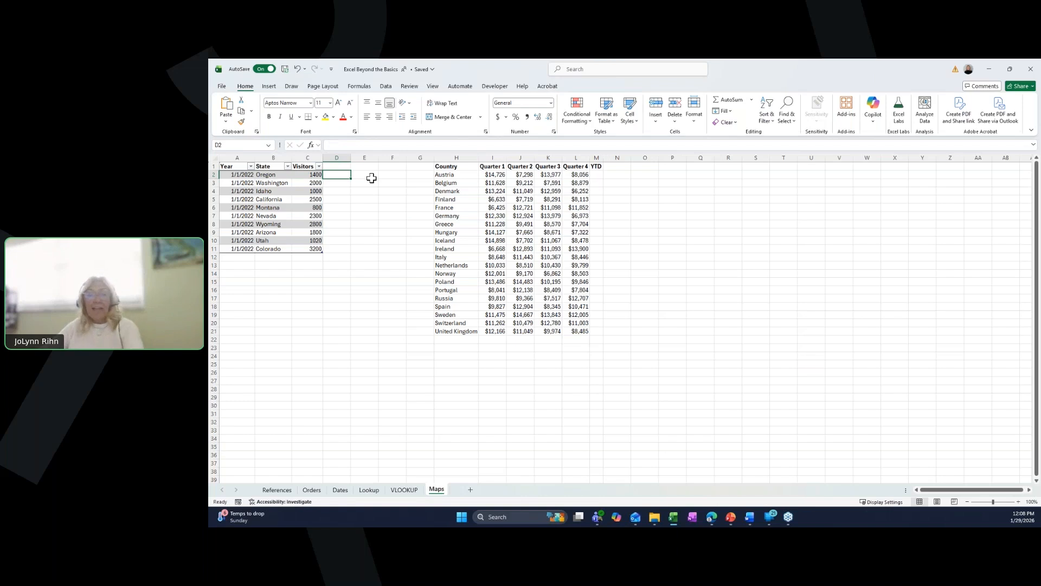
text(=)
key(Left)
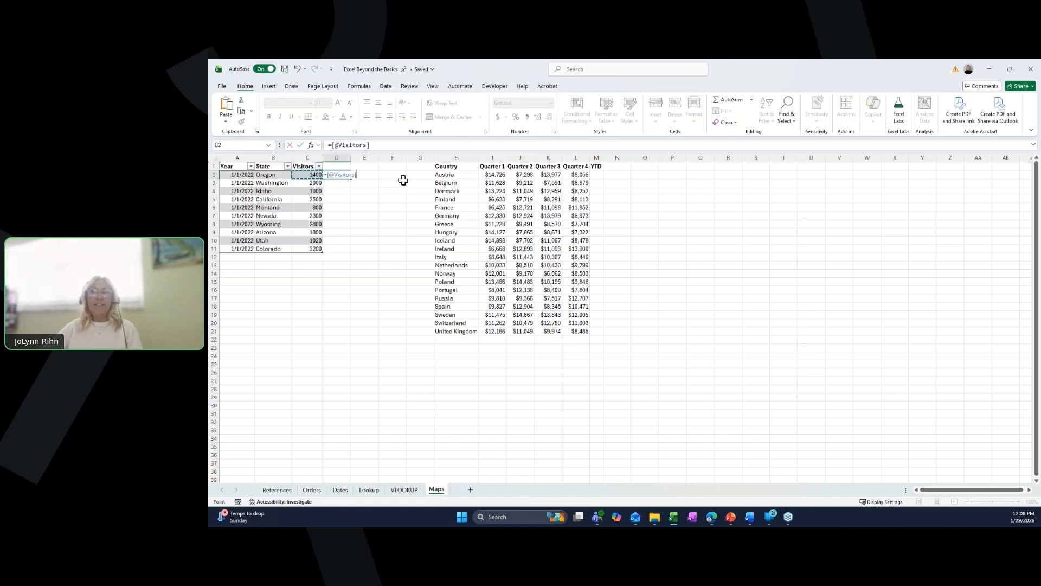
text(*)
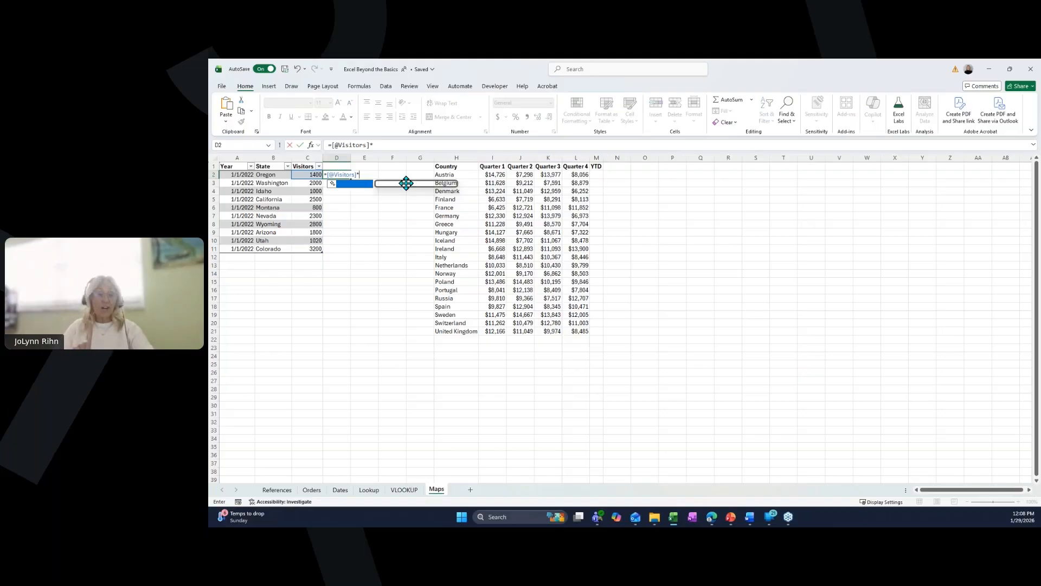
text(co)
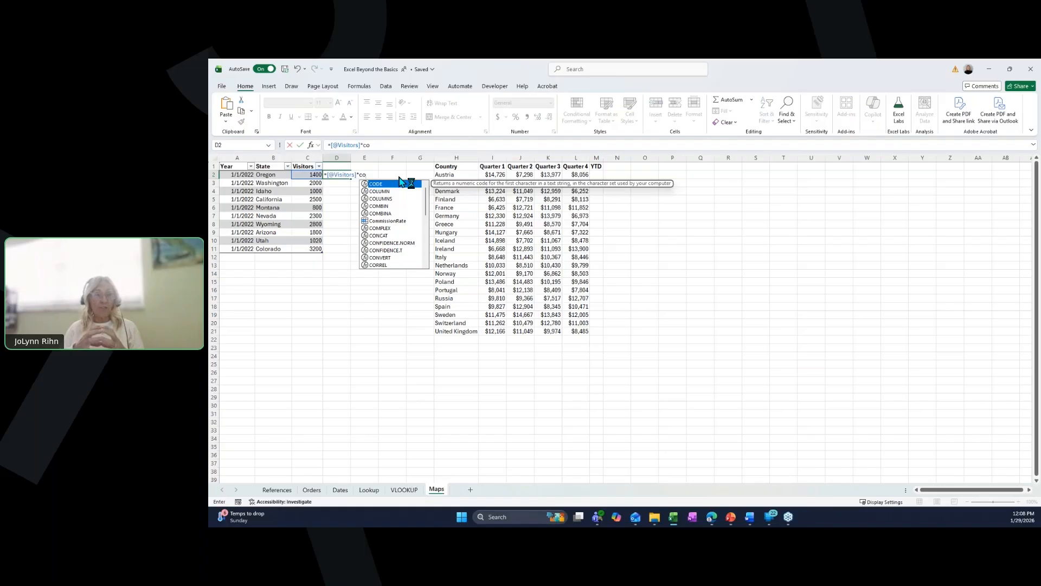
double_click(388, 222)
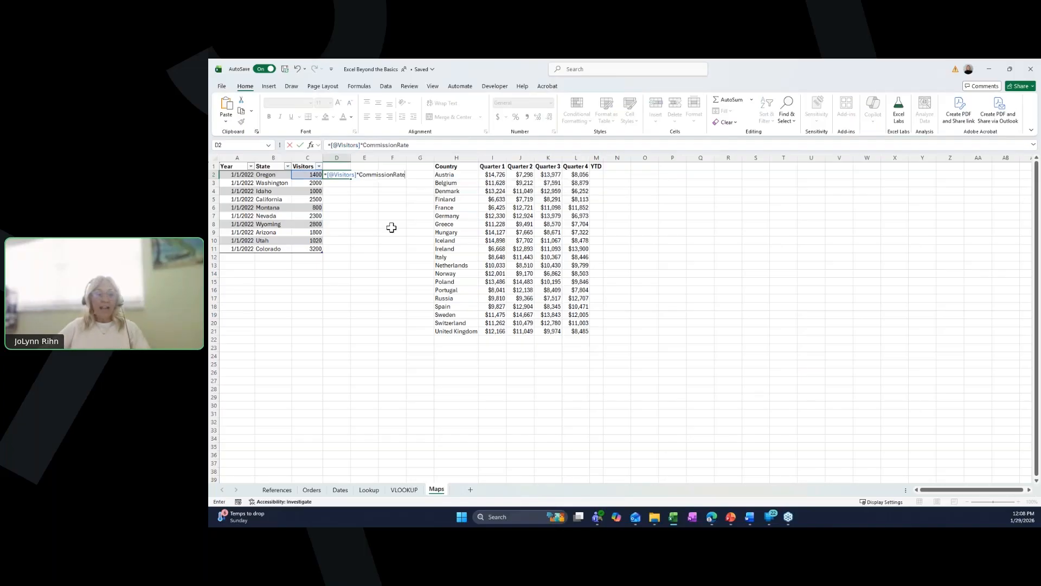
key(Return)
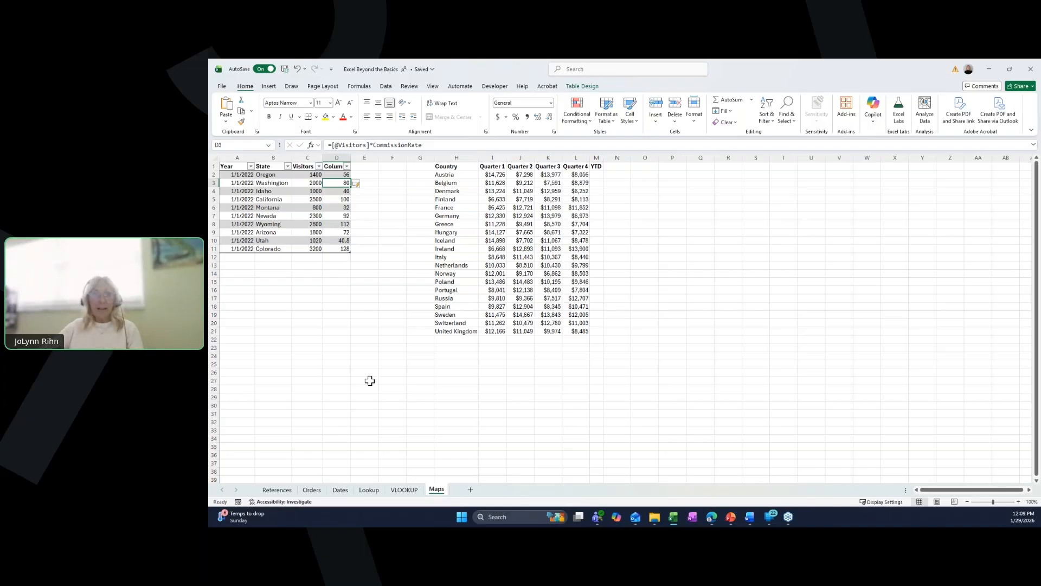
- On the References sheet, name the sales goal cell SalesGoal
click(276, 489)
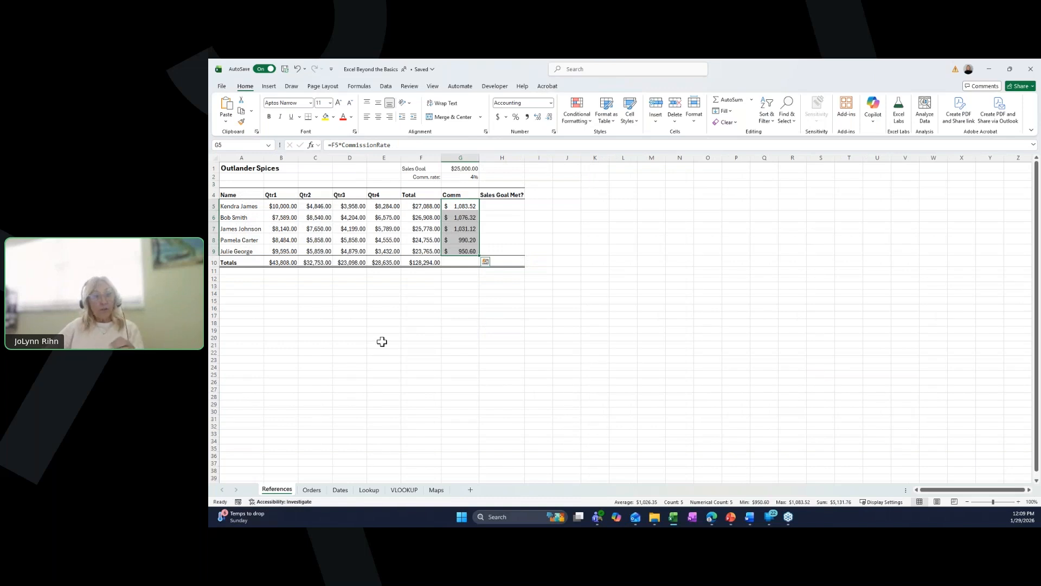
click(496, 203)
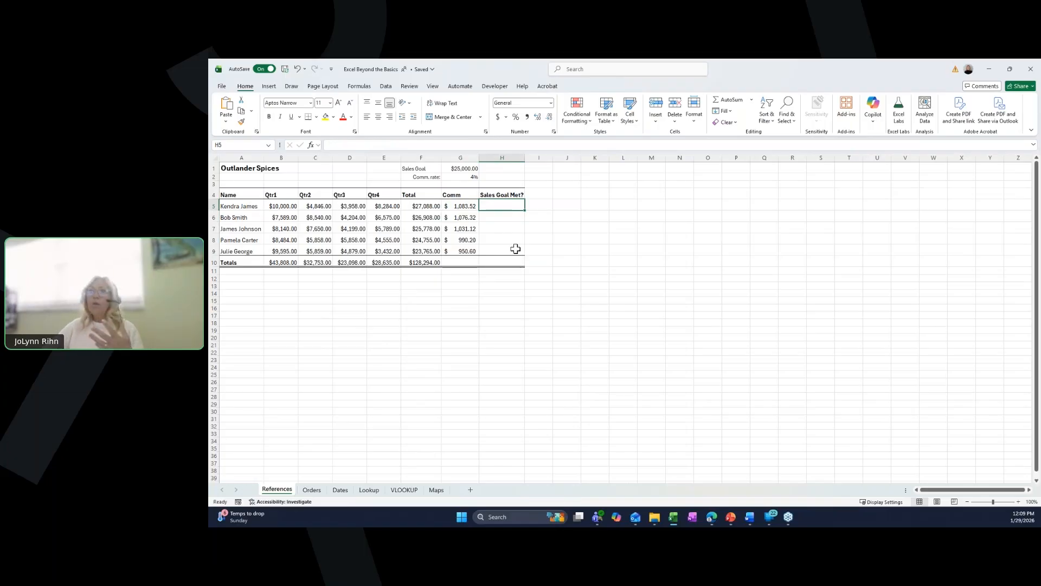
click(464, 168)
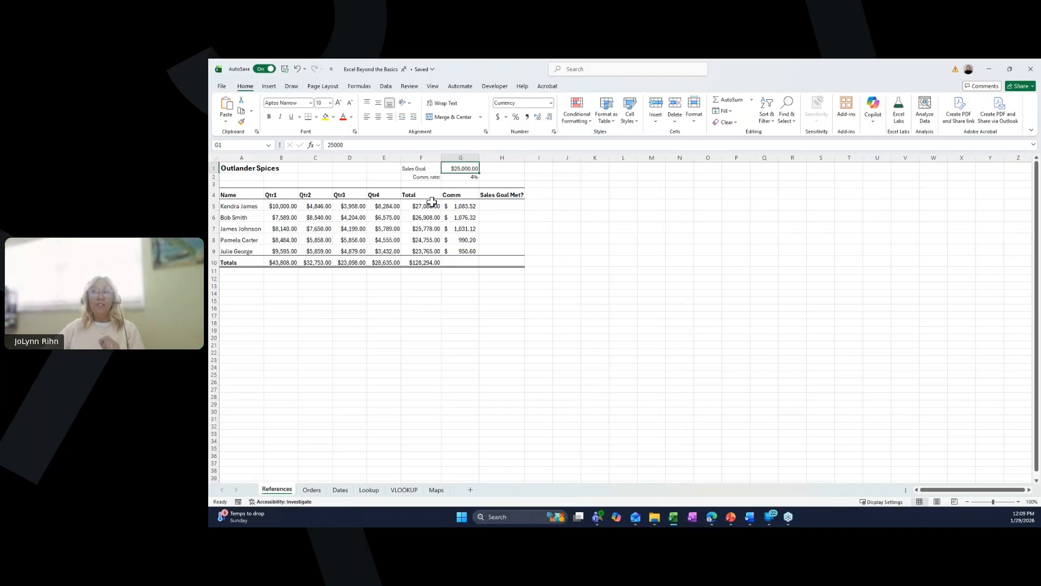
click(254, 144)
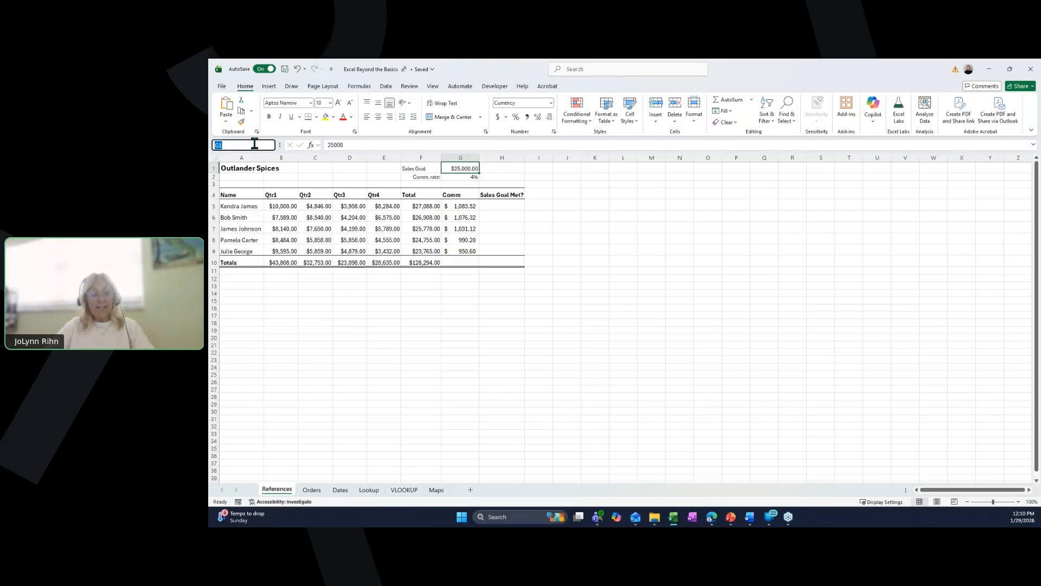
text(Salesgoal)
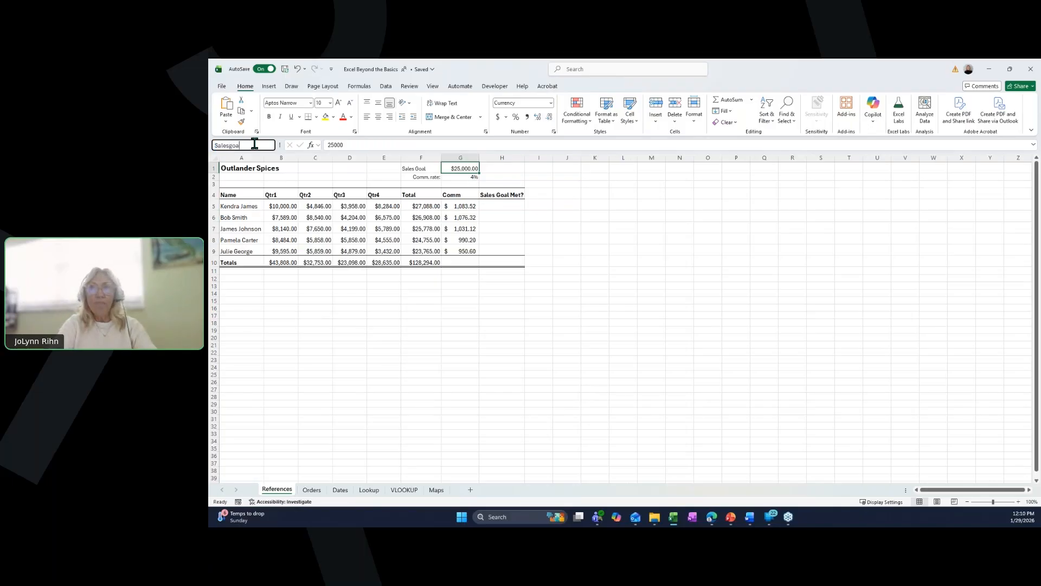
key(BackSpace)
key(BackSpace)
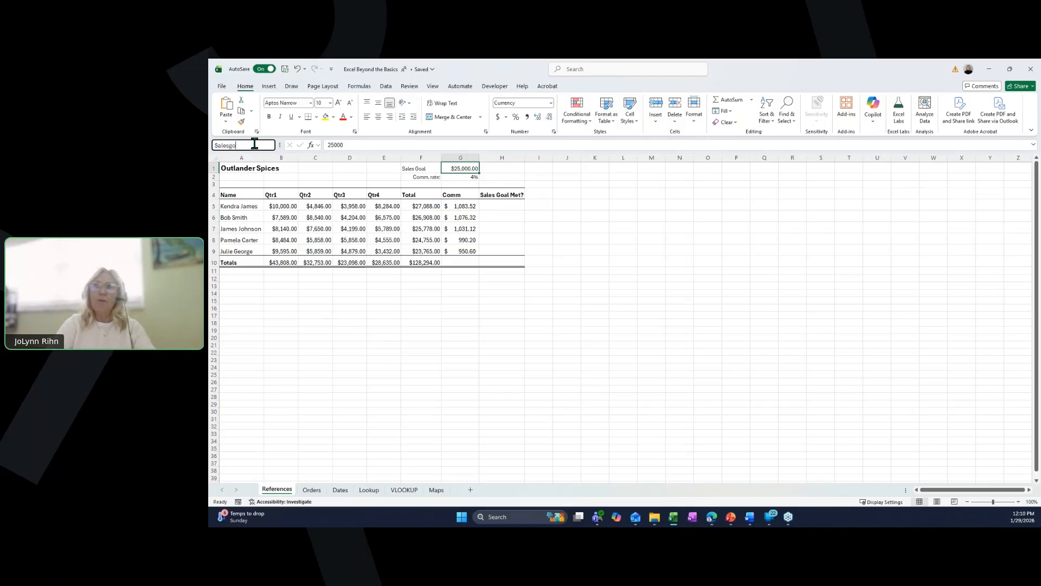
key(BackSpace)
key(BackSpace)
text(Gaol)
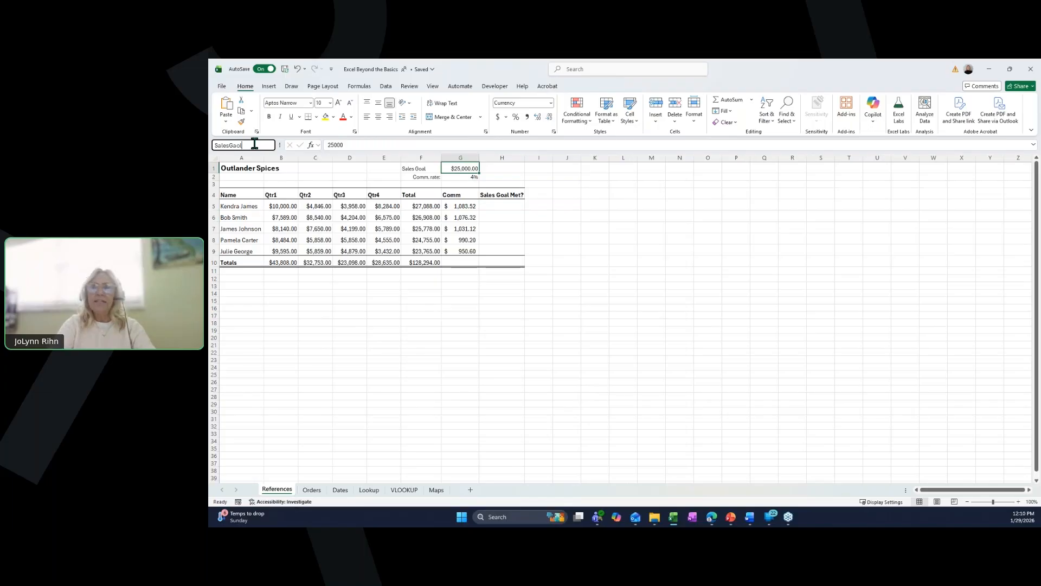
key(BackSpace)
key(BackSpace)
key(BackSpace)
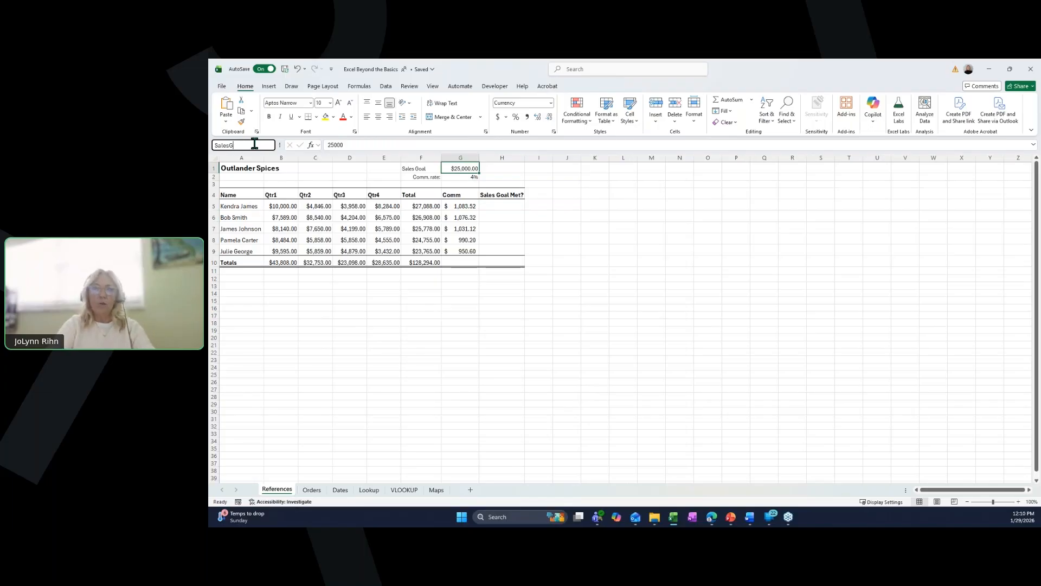
text(oal)
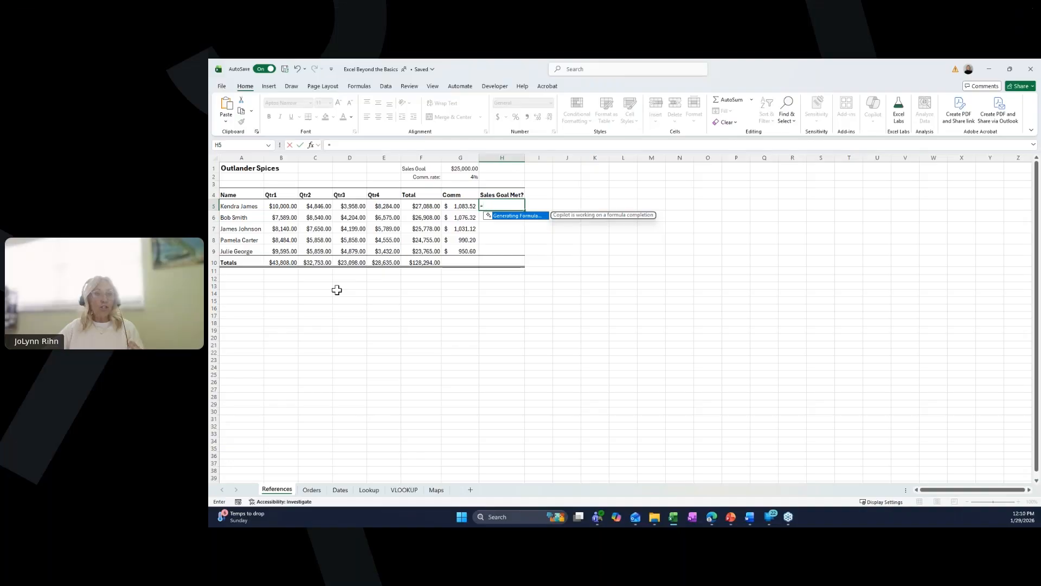
- Enter =IF(F5>=SalesGoal,"yes","no") as the first Sales Goal Met? formula and fill it down to the last salesperson's row
text(=)
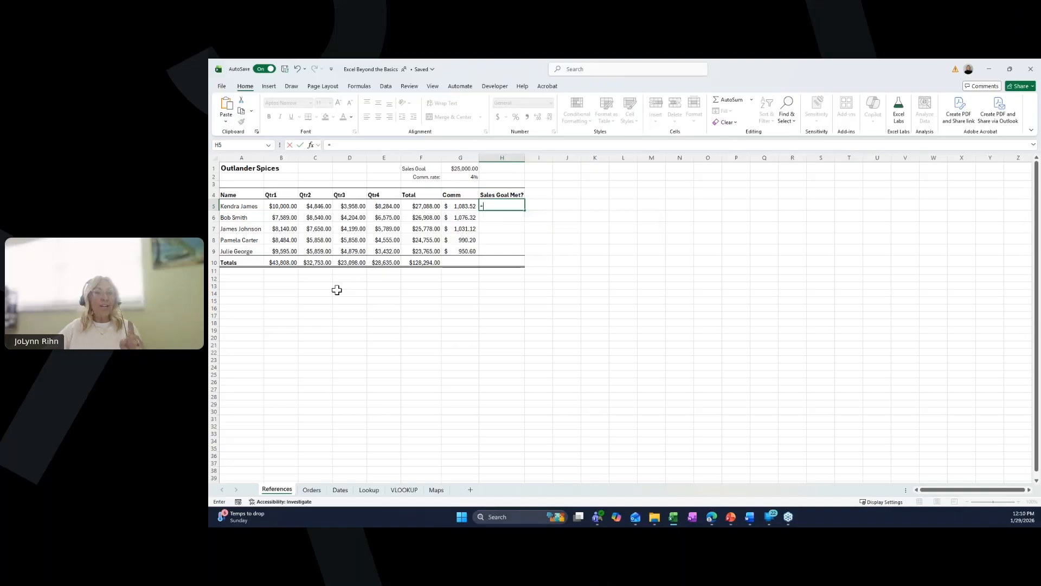
text(i)
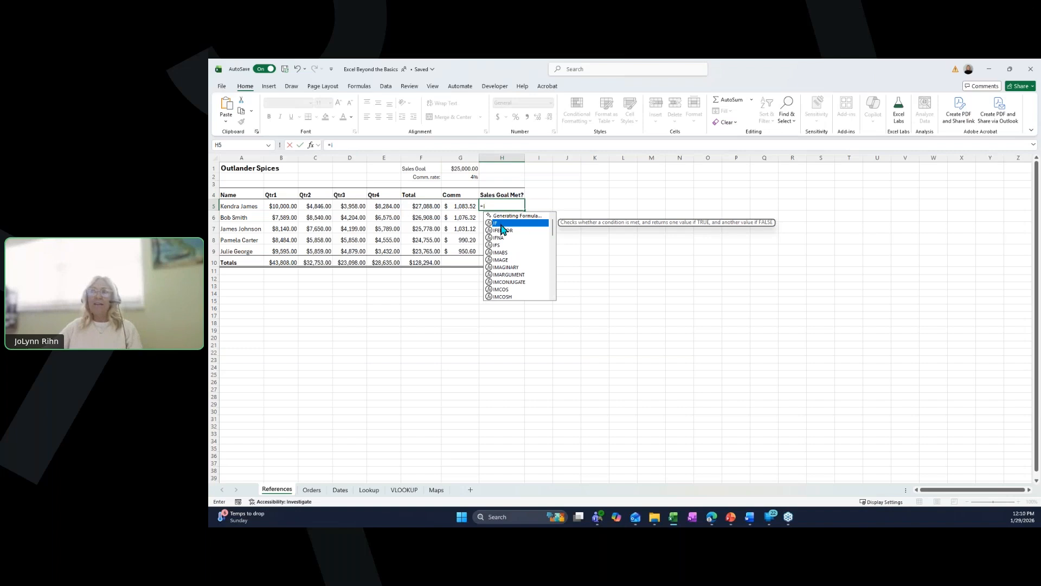
key(Tab)
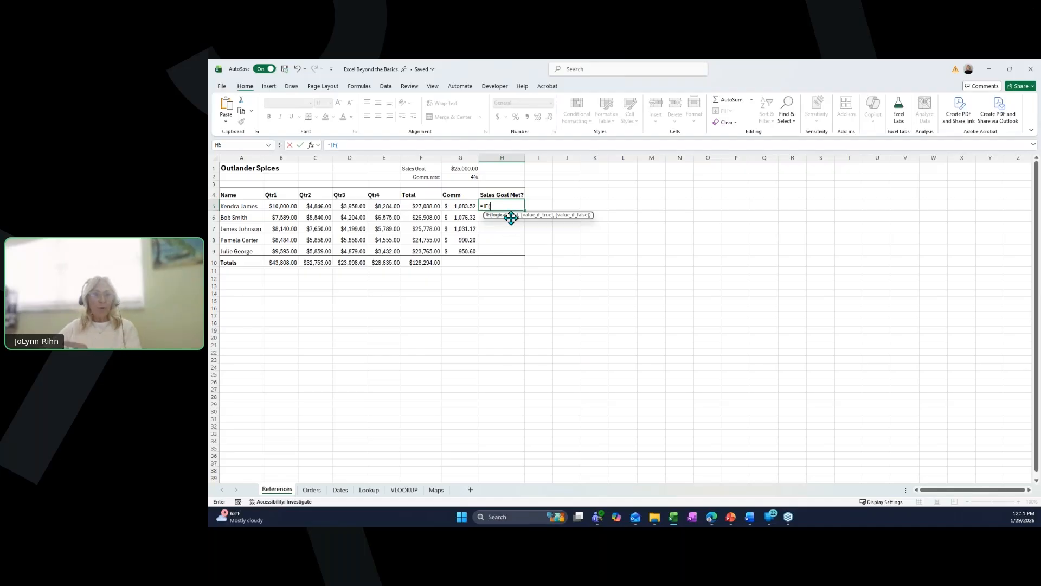
click(432, 205)
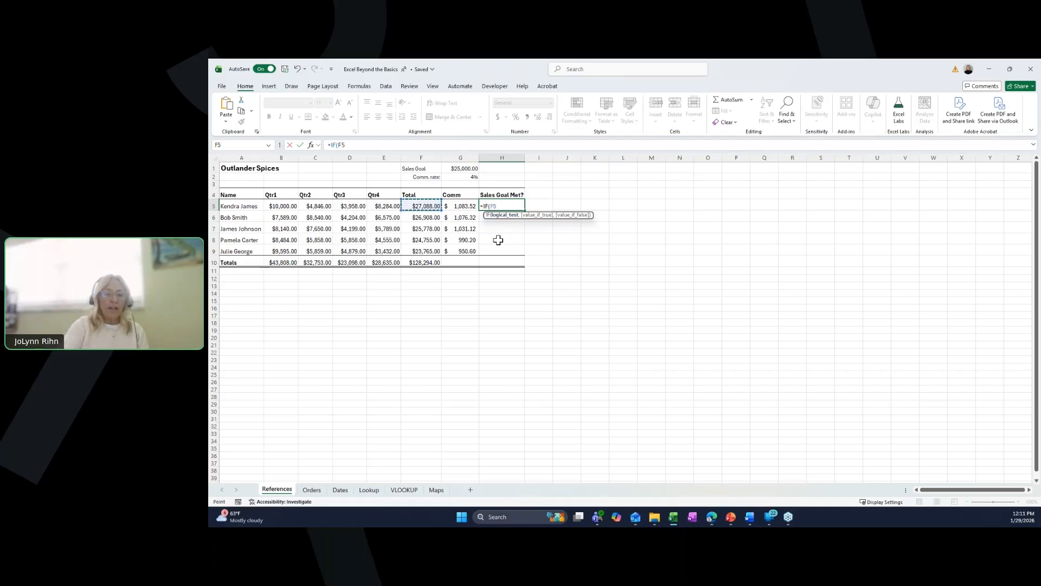
text(>)
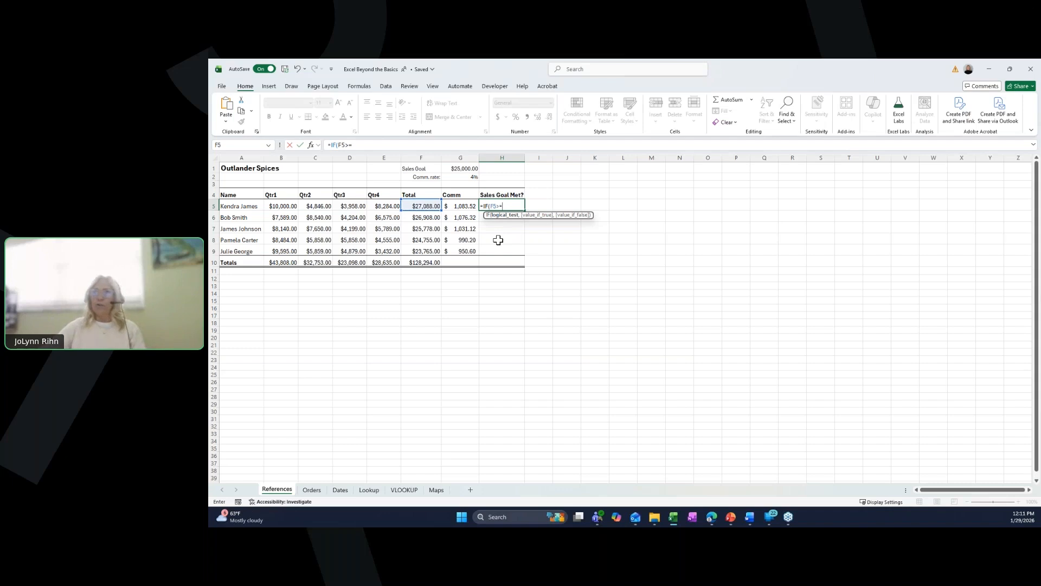
text(=)
click(470, 169)
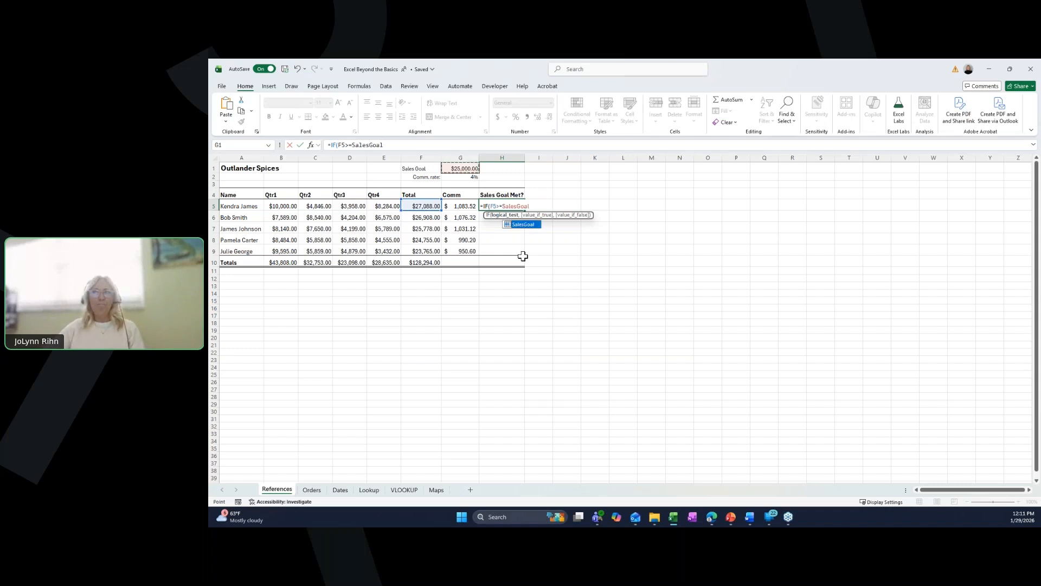
text(,)
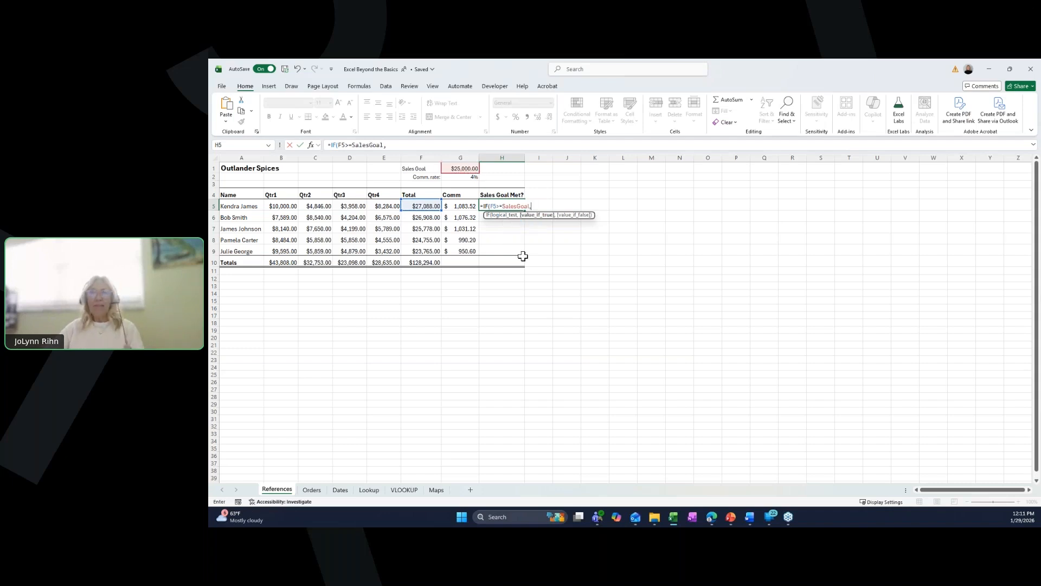
text("ye)
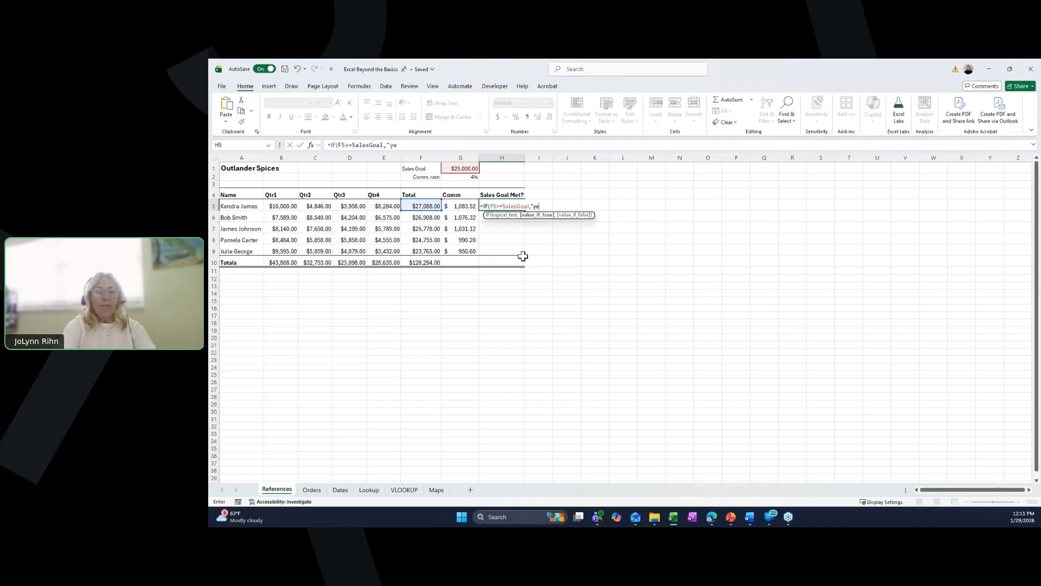
text(s",)
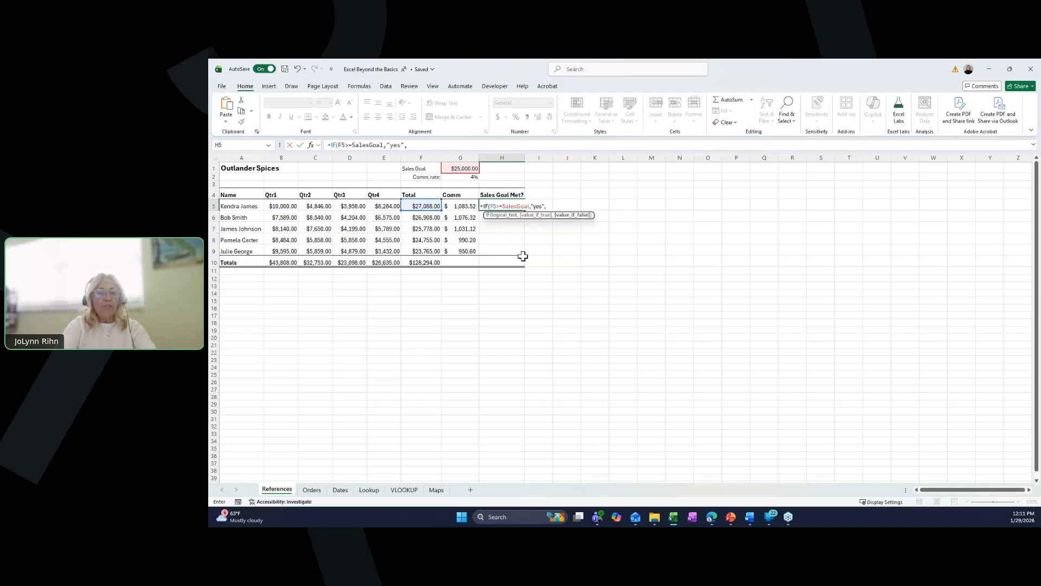
text("no")
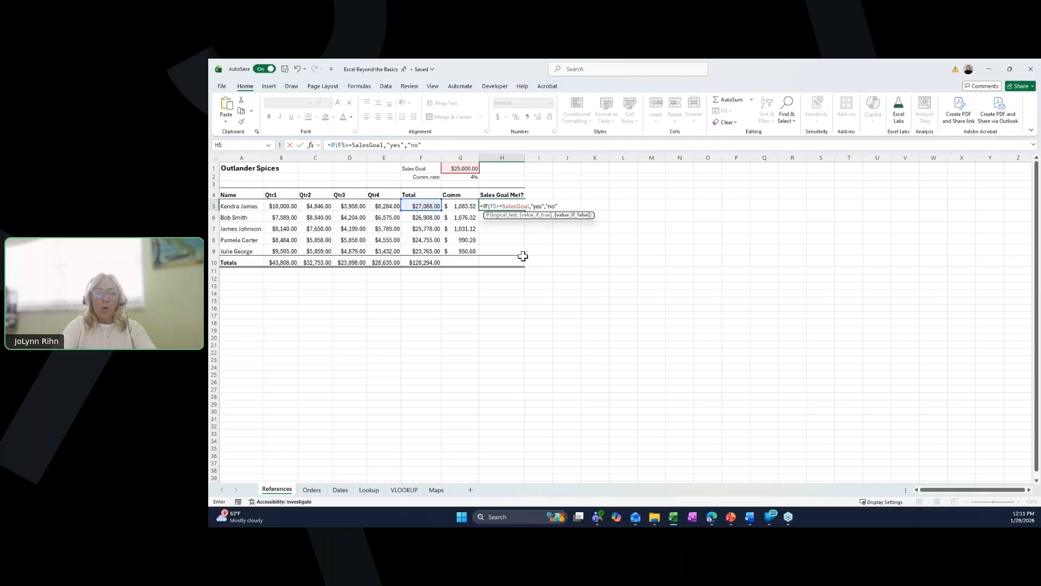
text())
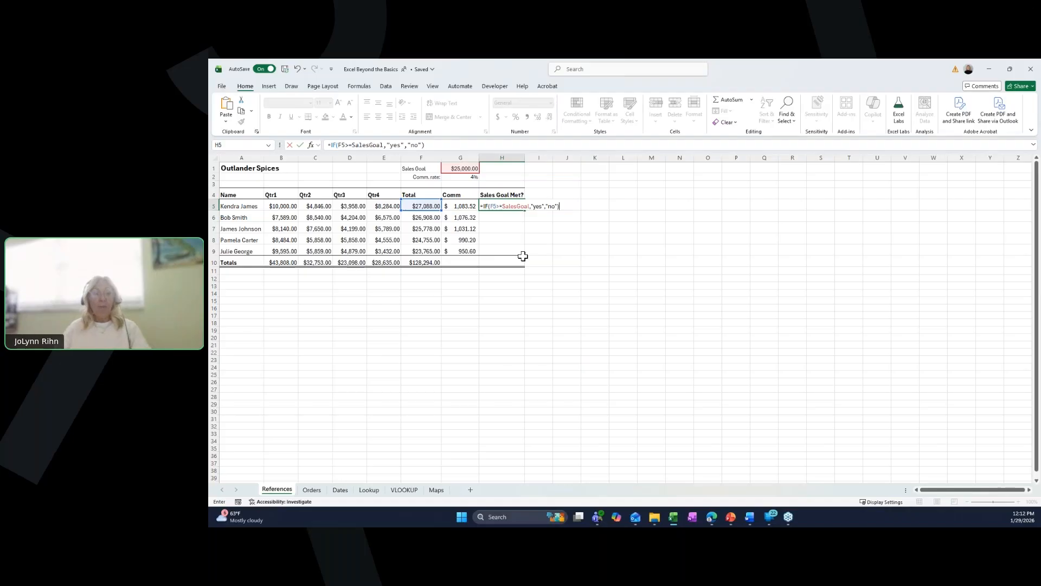
key(ctrl+Return)
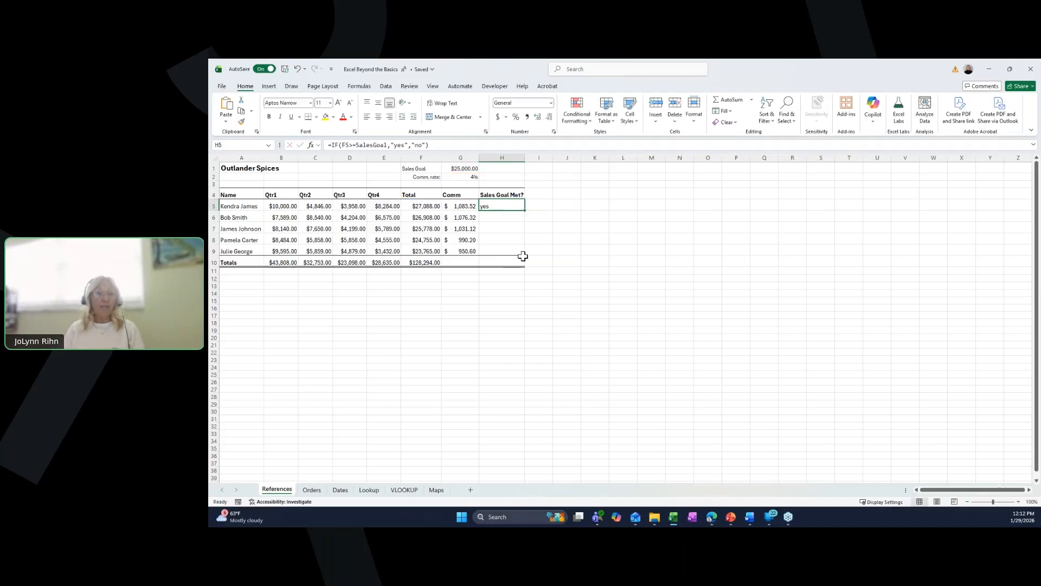
drag(524, 210, 525, 255)
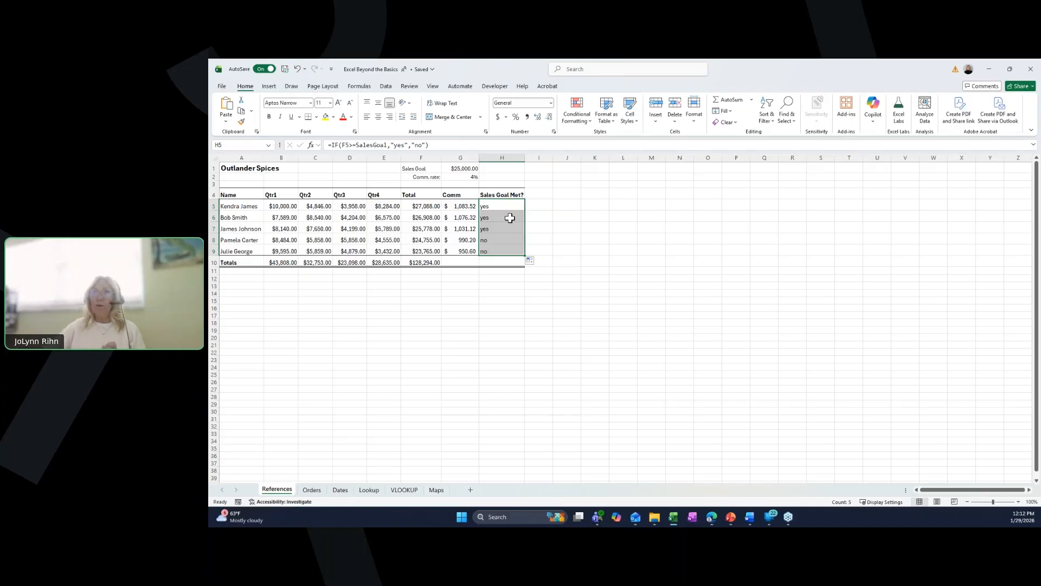
- Delete the total_sales name in the Name Manager
click(360, 87)
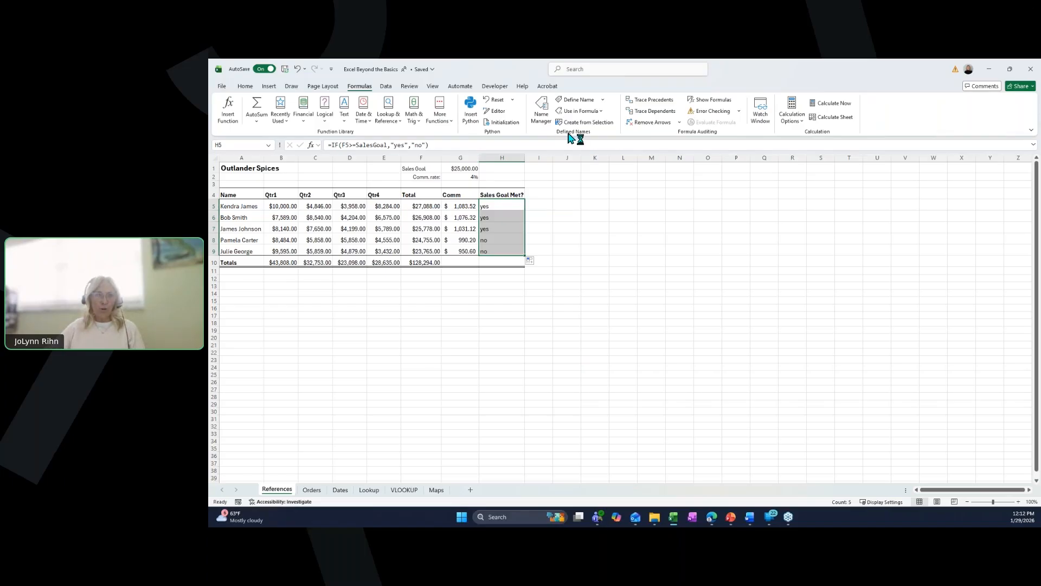
click(541, 119)
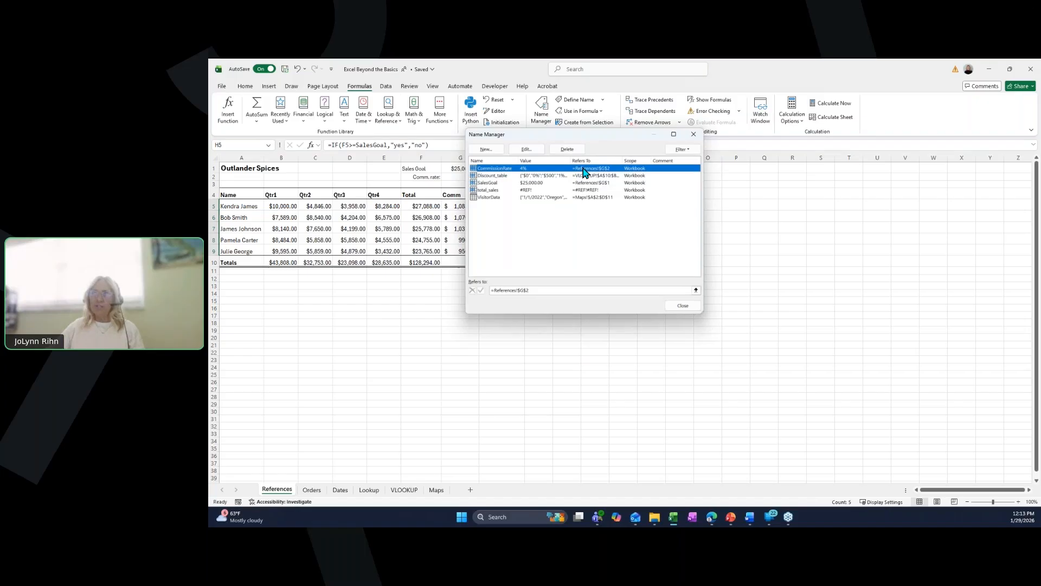
click(494, 190)
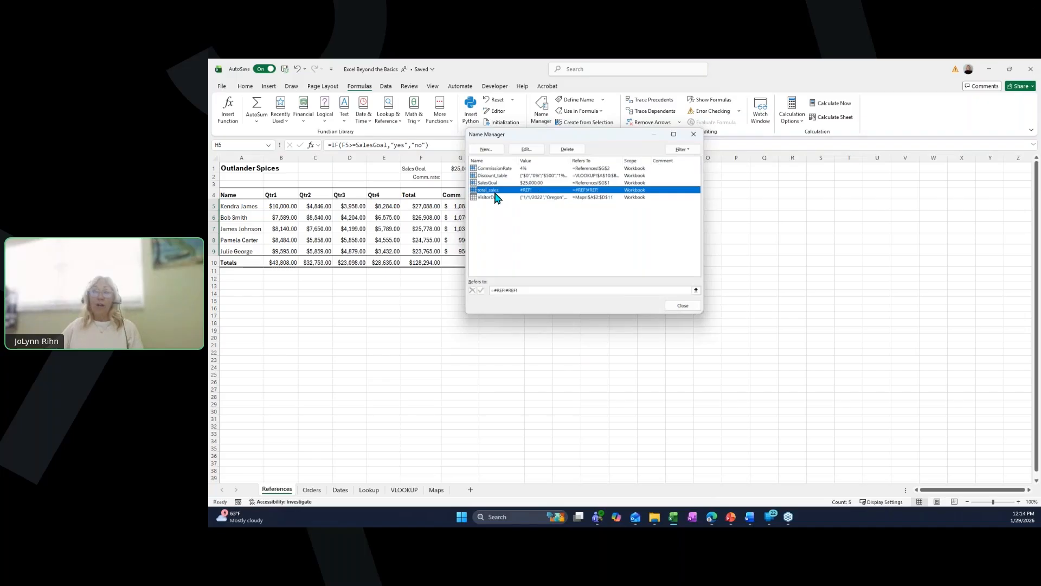
click(564, 153)
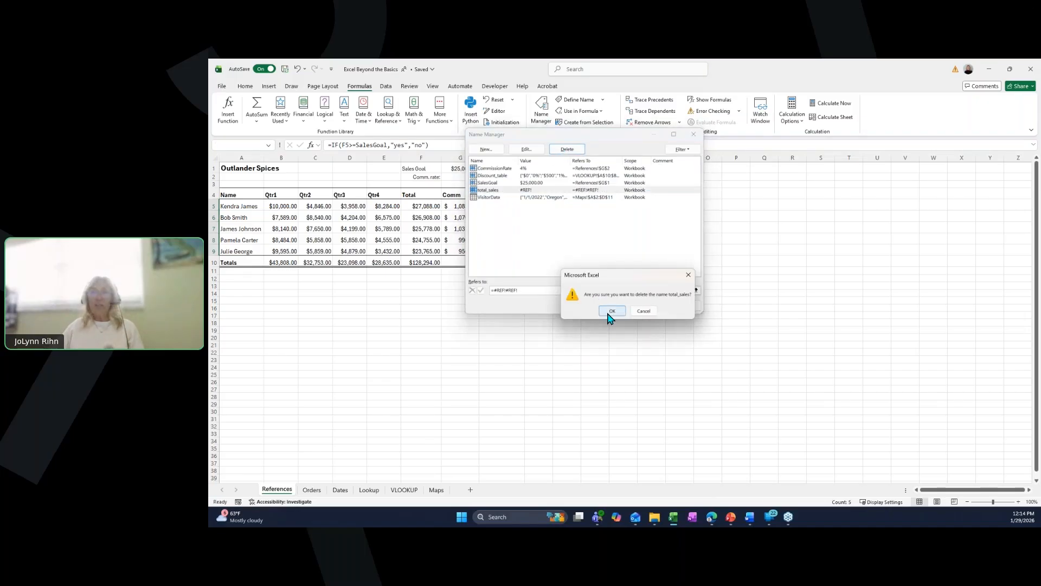
click(611, 311)
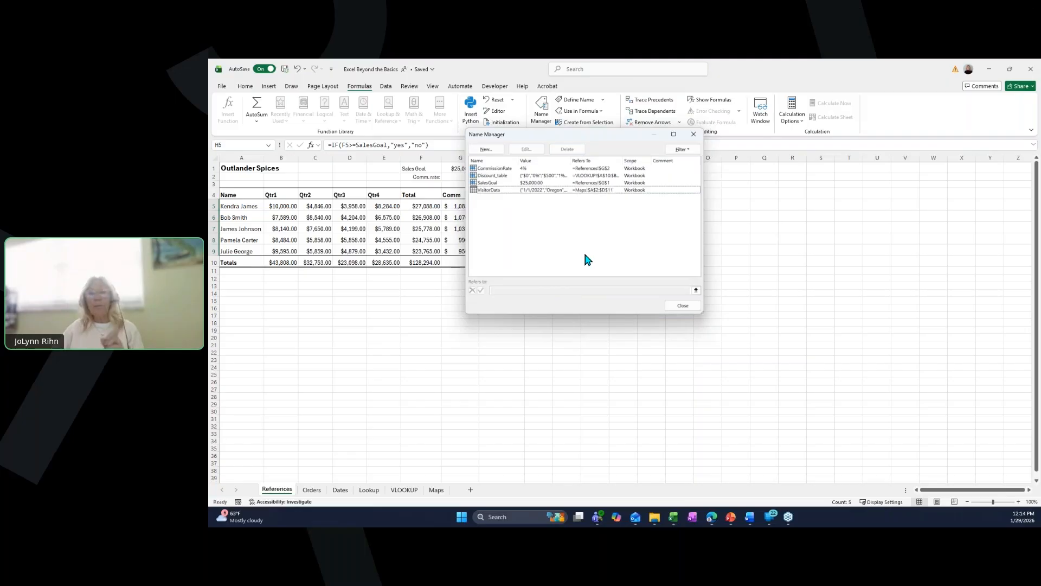
click(684, 307)
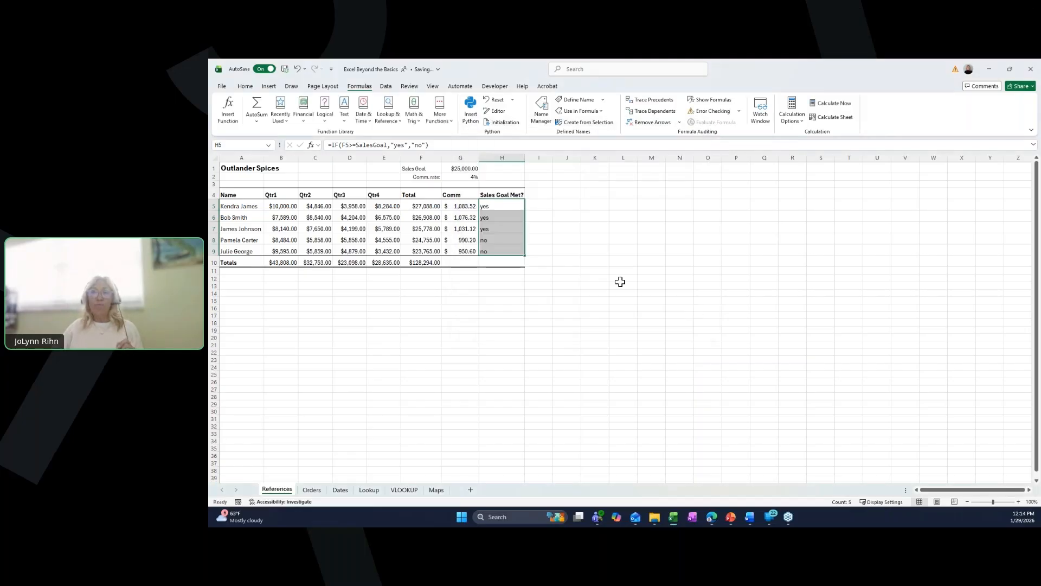
click(576, 218)
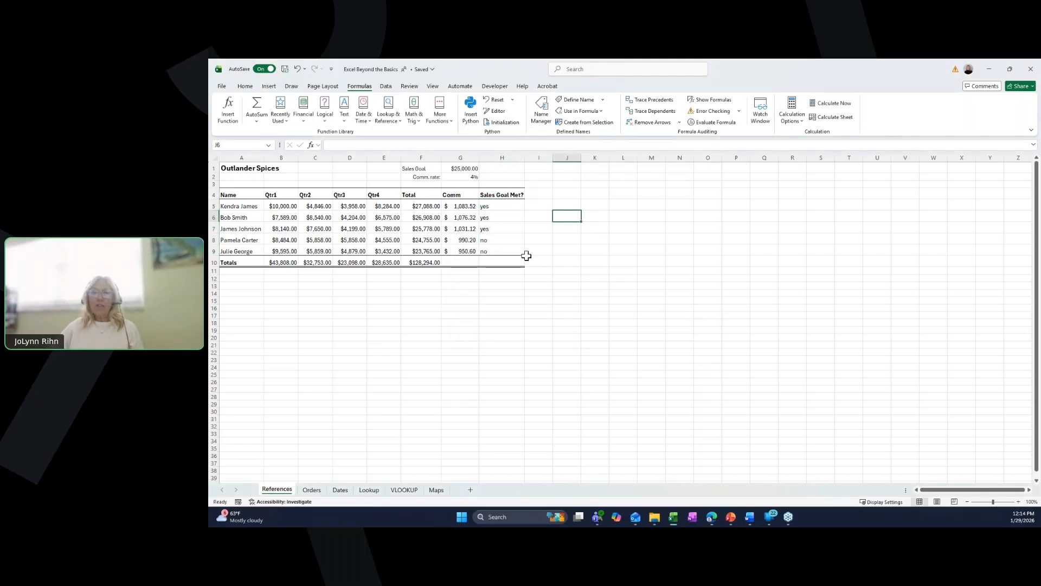
- On the Lookup sheet, select the employee table and create names from its top row only
click(363, 491)
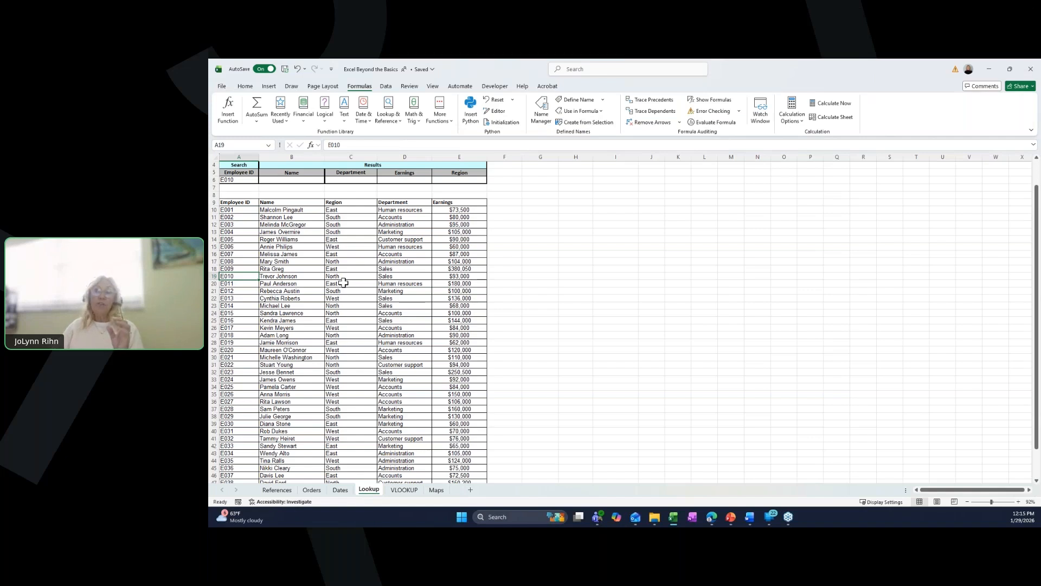
scroll(346, 287, down, 4)
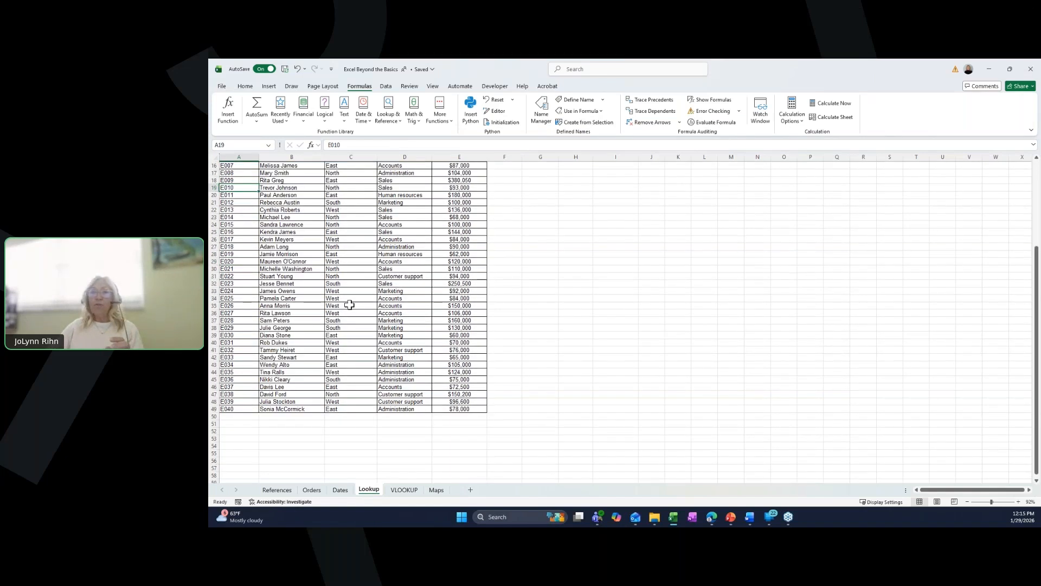
key(ctrl+a)
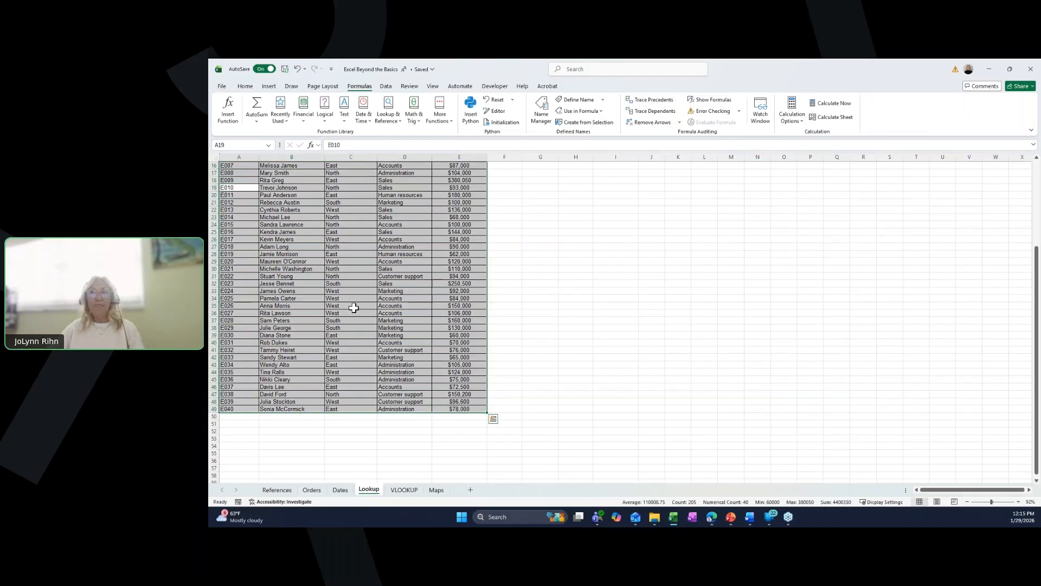
scroll(353, 307, up, 5)
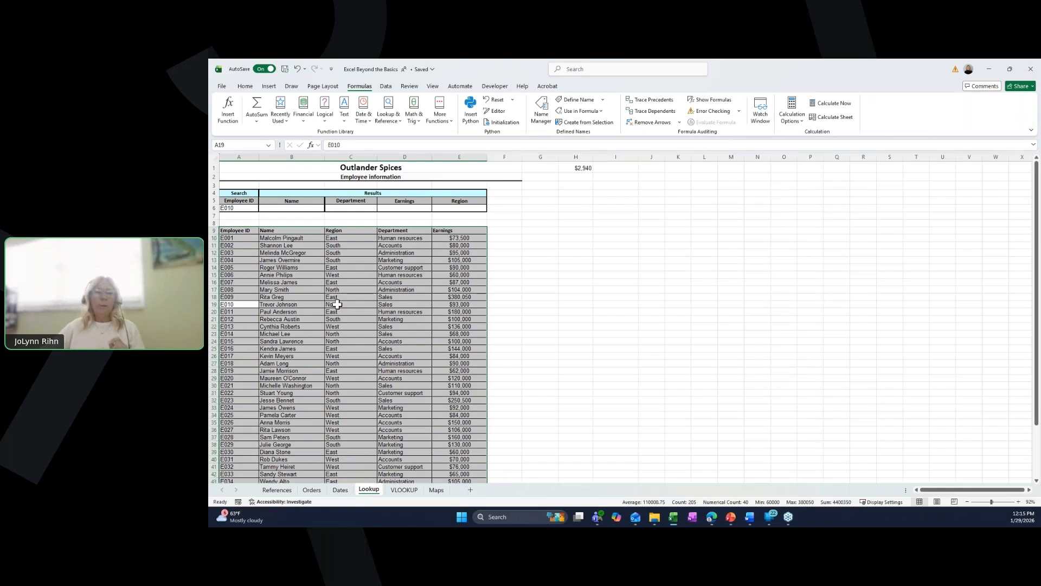
click(583, 123)
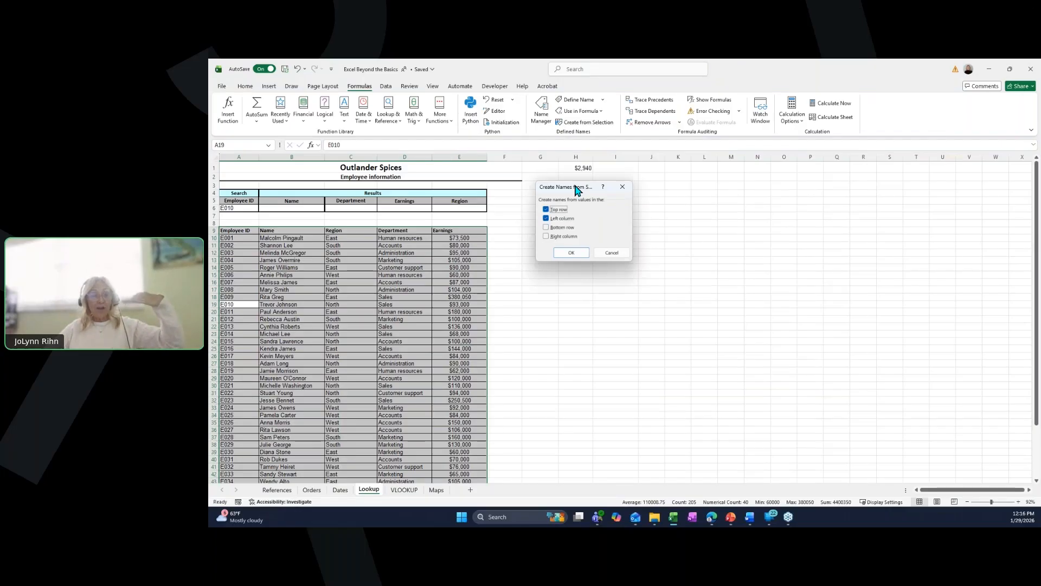
click(547, 219)
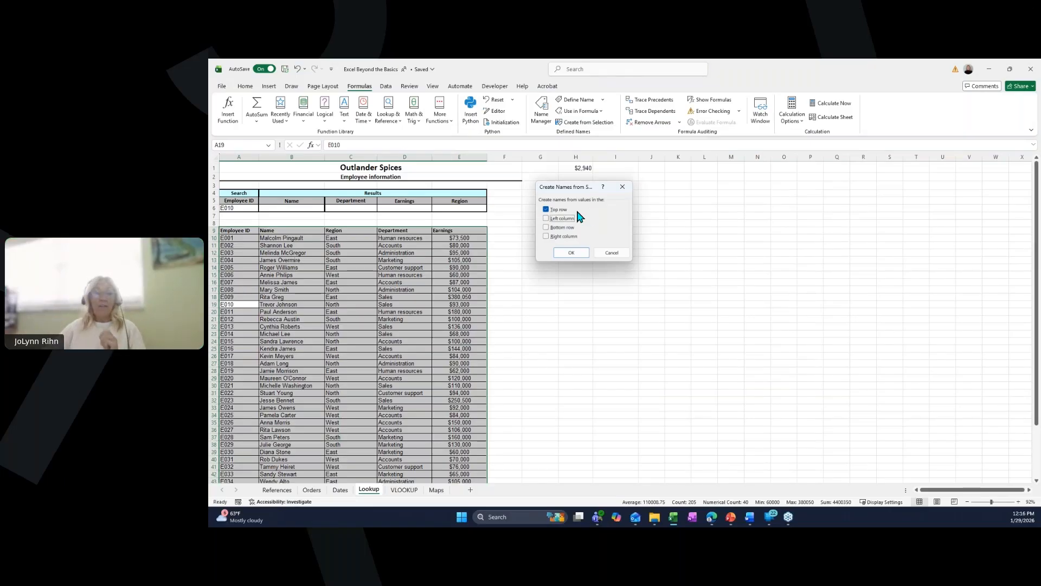
click(571, 252)
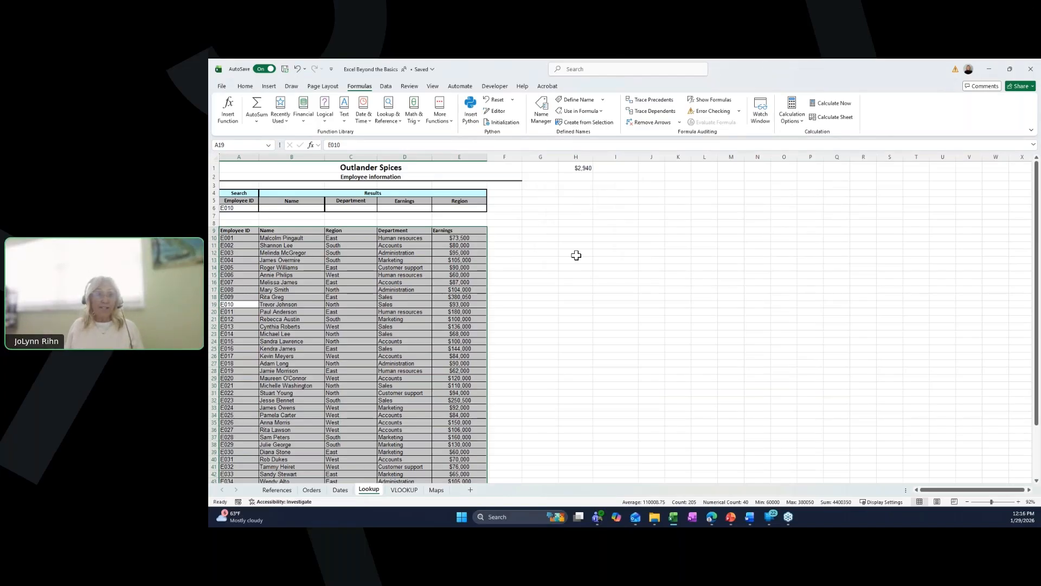
- Jump to several defined names from the Name Box to inspect the ranges they refer to
click(576, 254)
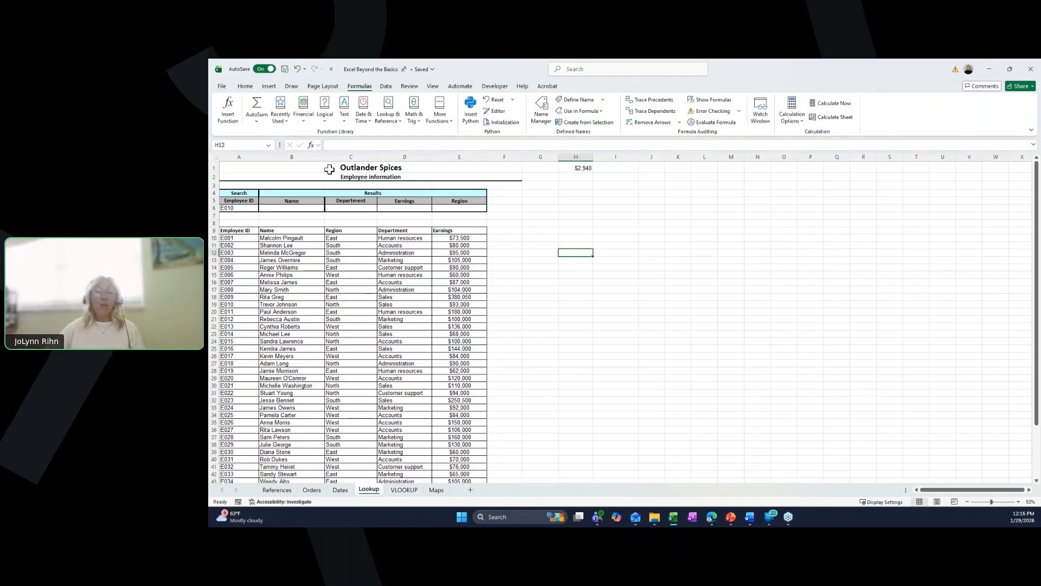
click(269, 146)
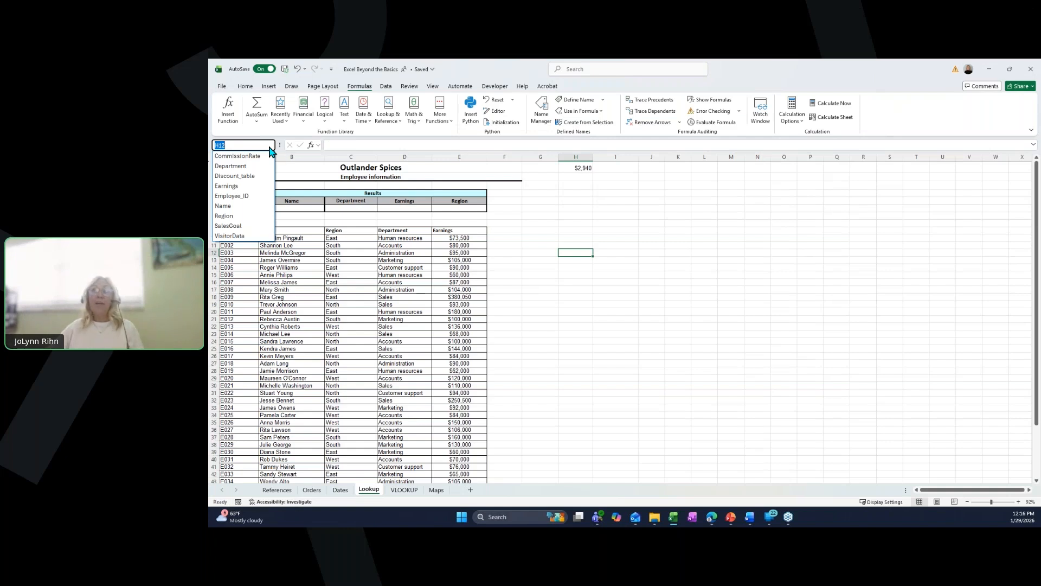
click(252, 167)
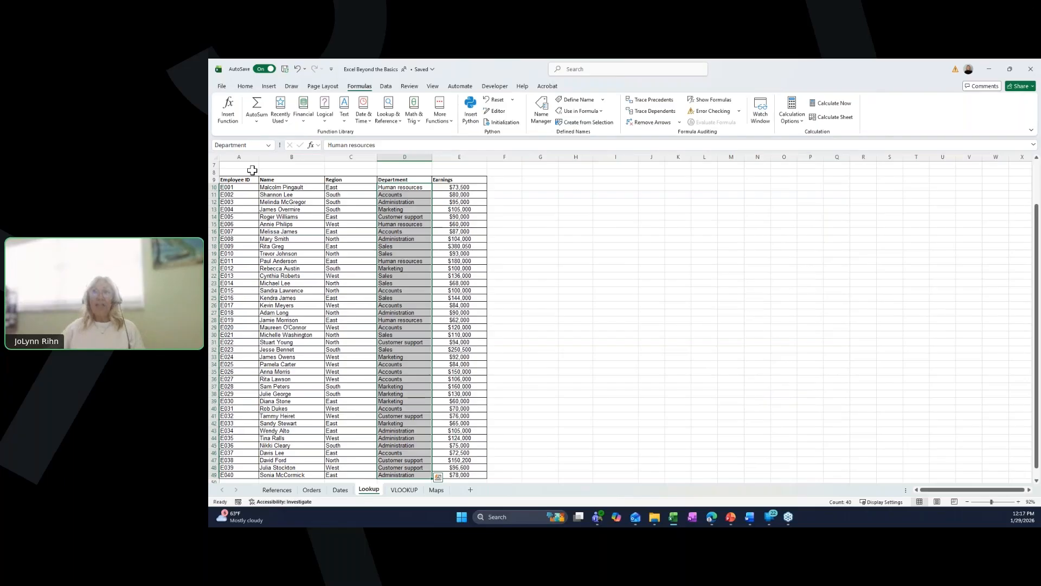
click(268, 144)
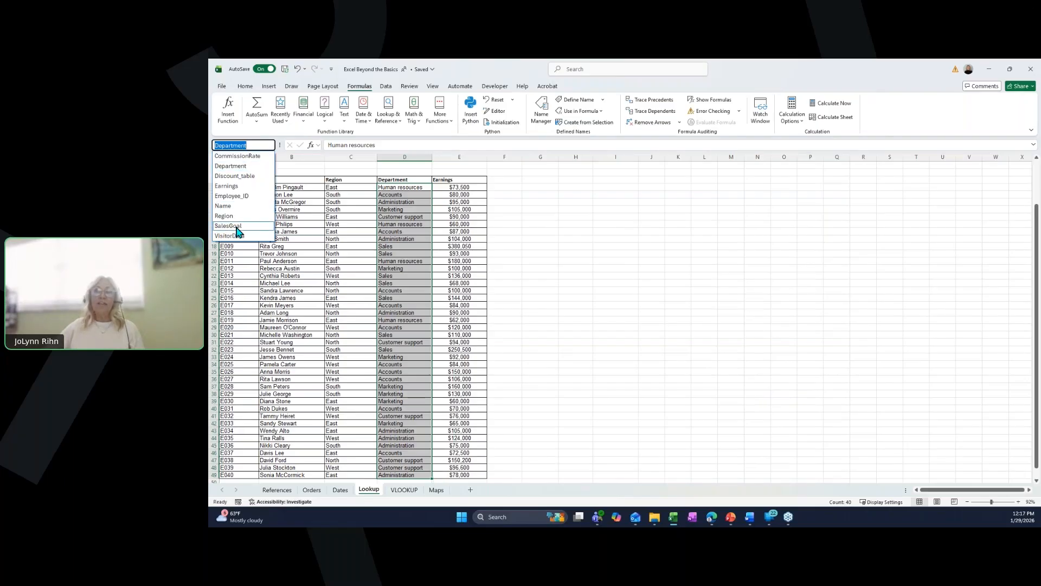
click(241, 235)
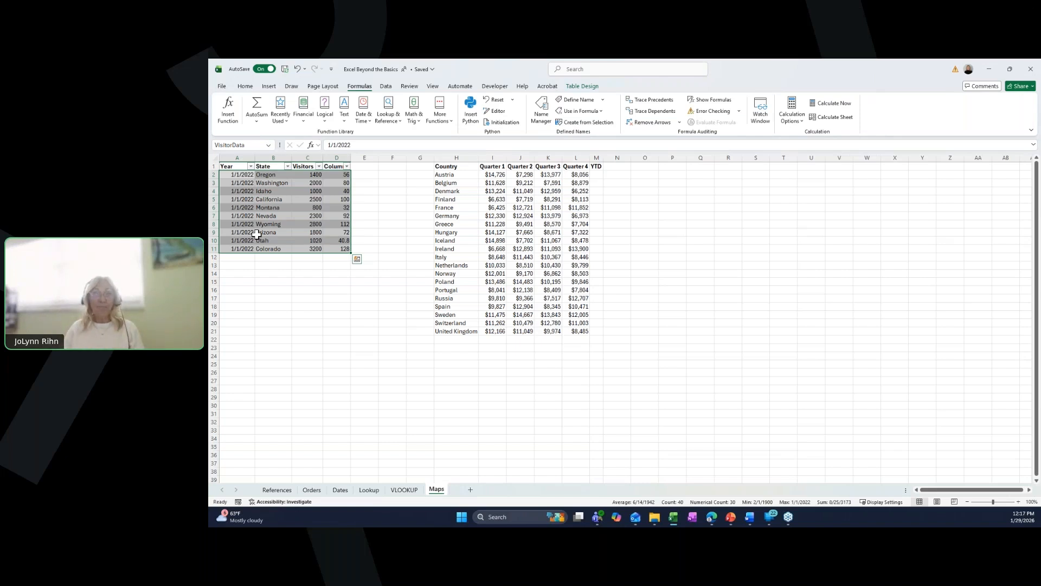
click(268, 145)
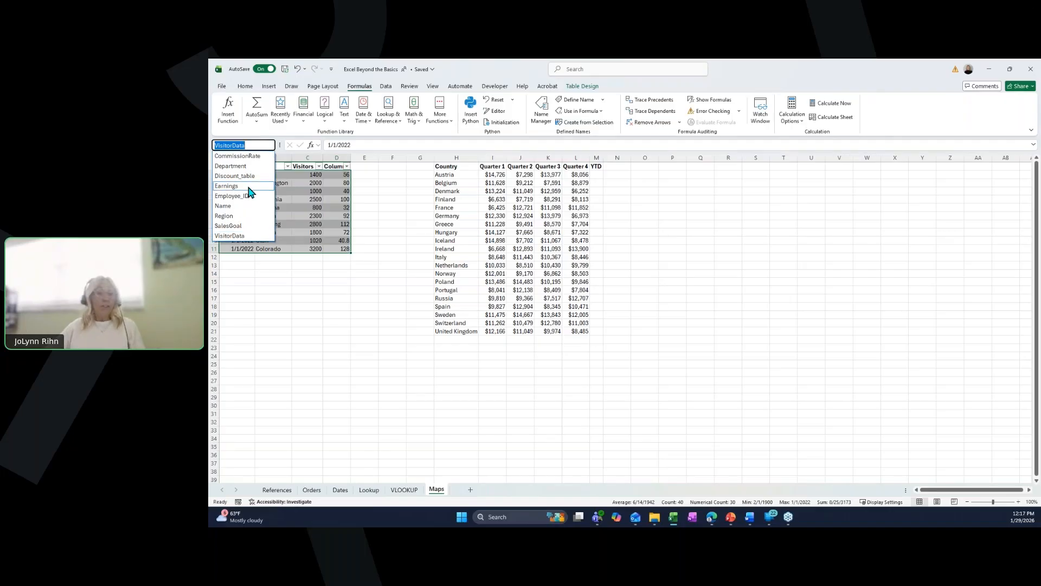
click(227, 186)
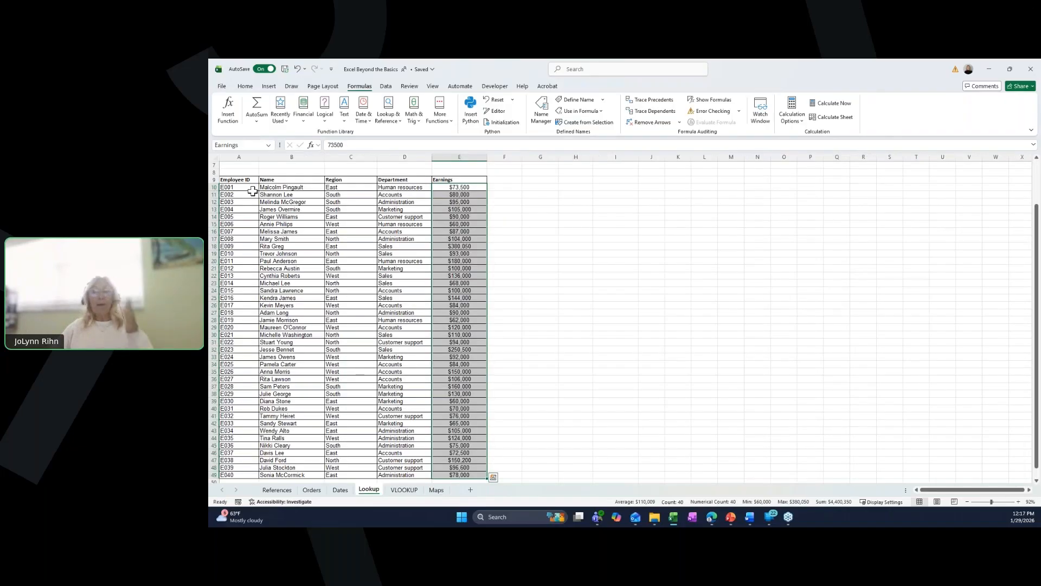
scroll(292, 207, up, 2)
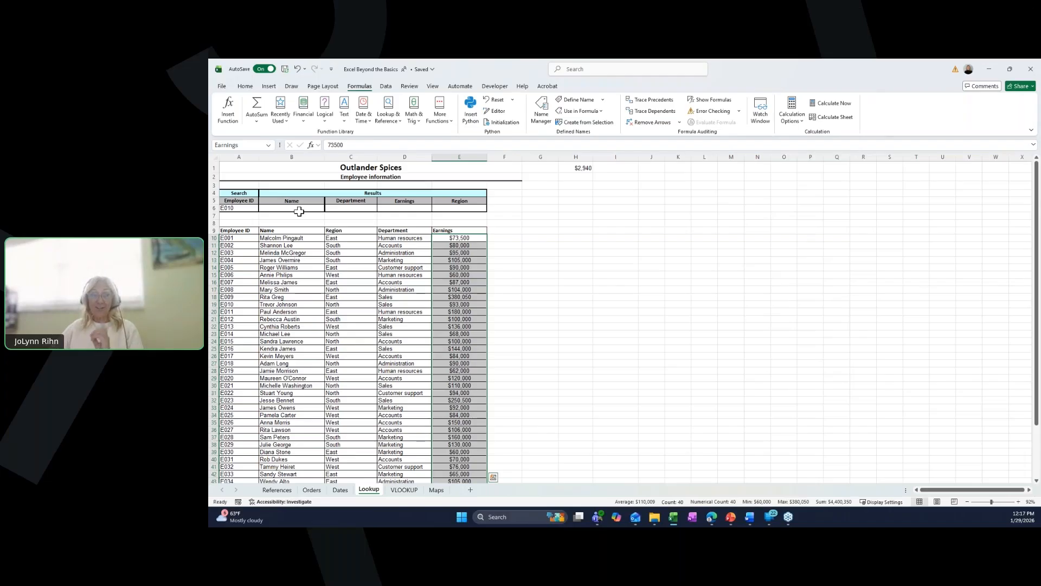
click(301, 237)
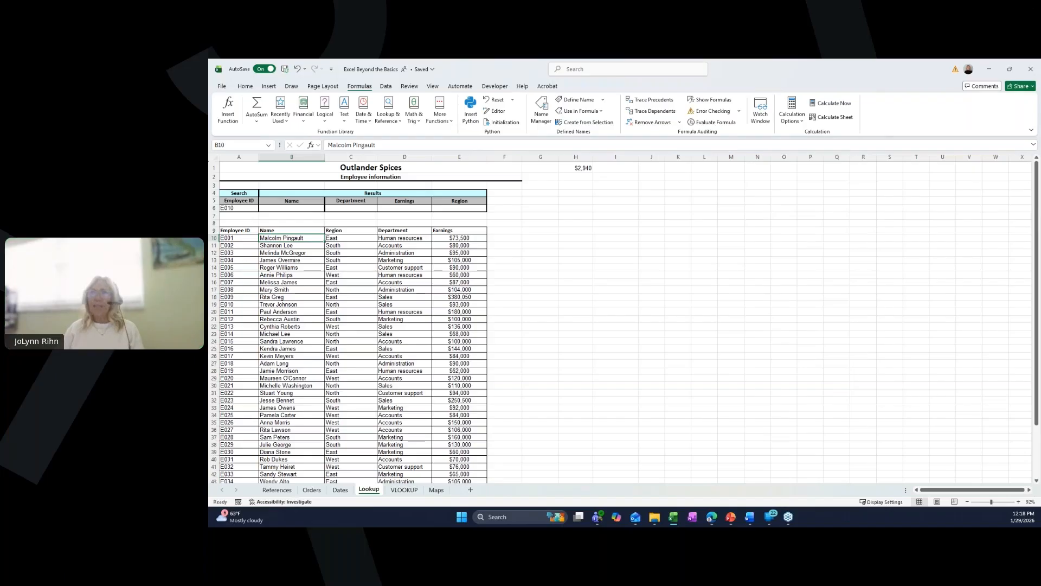
- In G9, enter =SUMIF(Department,"Marketing",Earnings) to total Marketing earnings
click(546, 230)
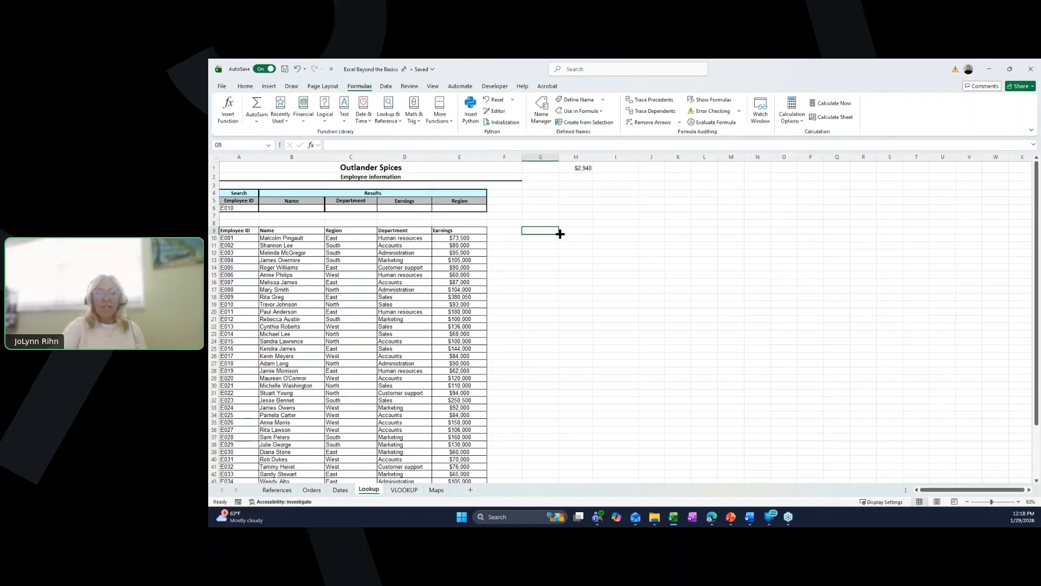
text(=su)
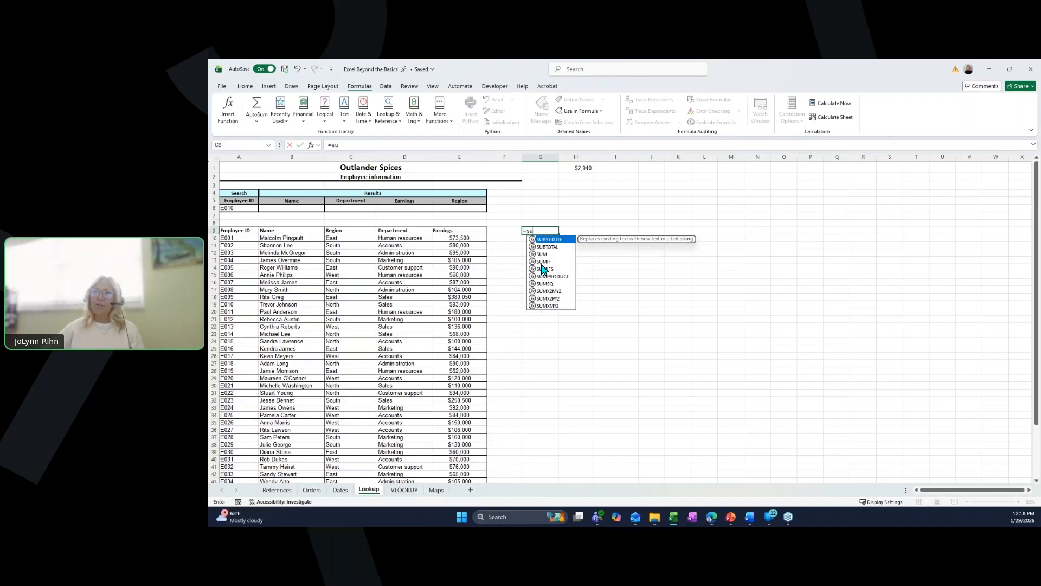
double_click(544, 262)
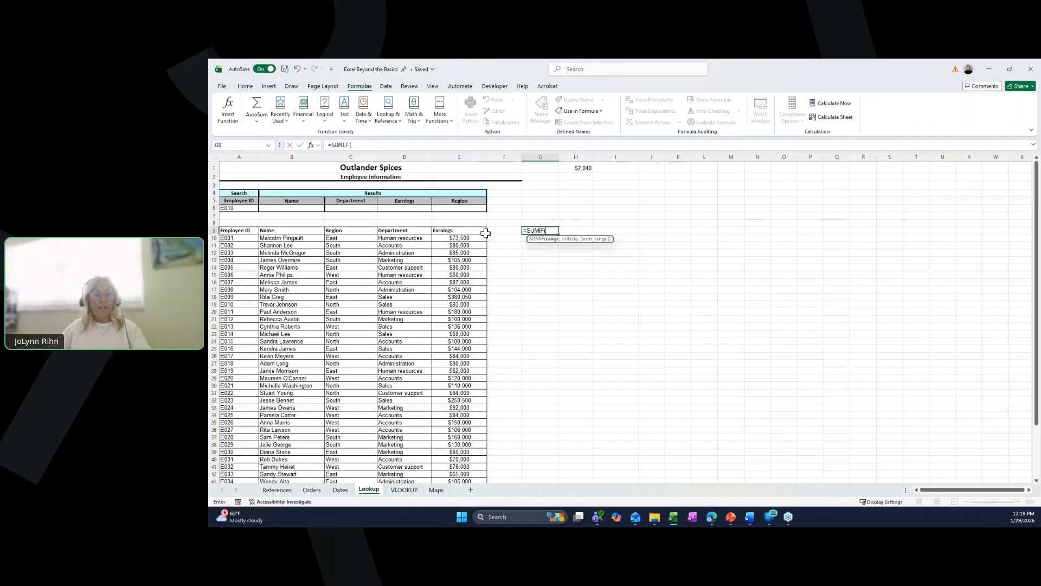
text(de)
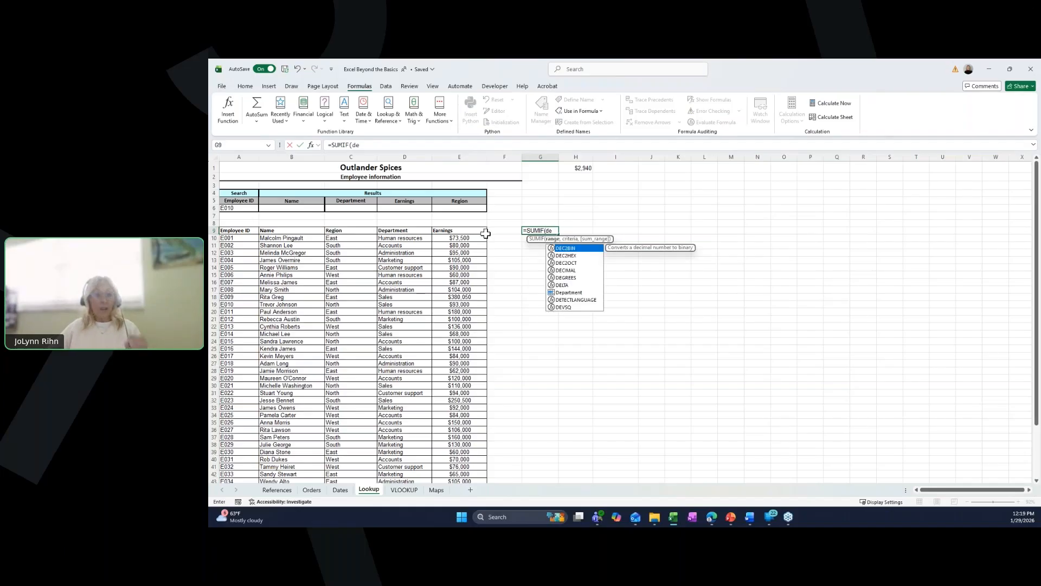
double_click(577, 293)
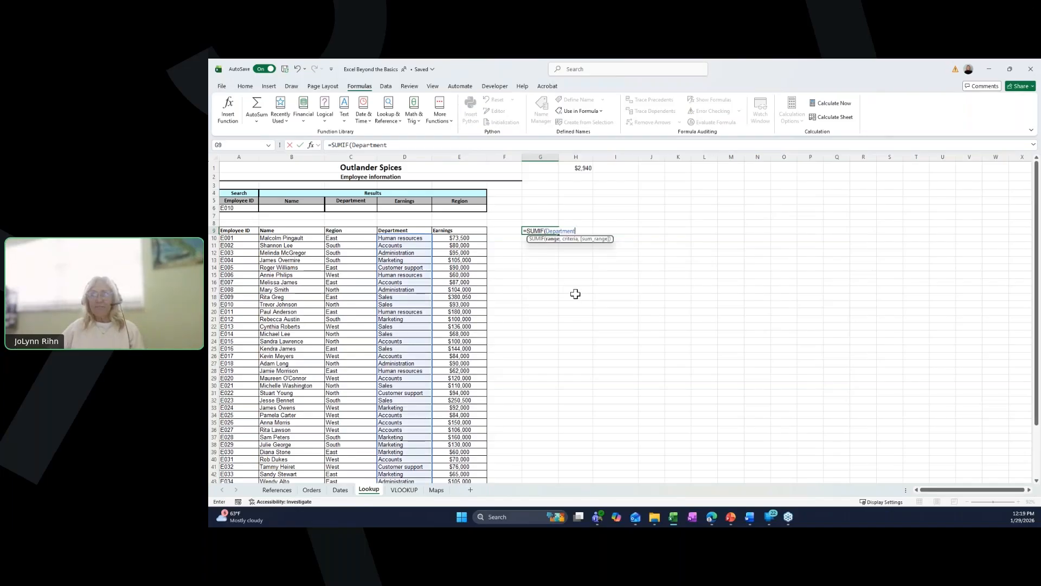
text(,)
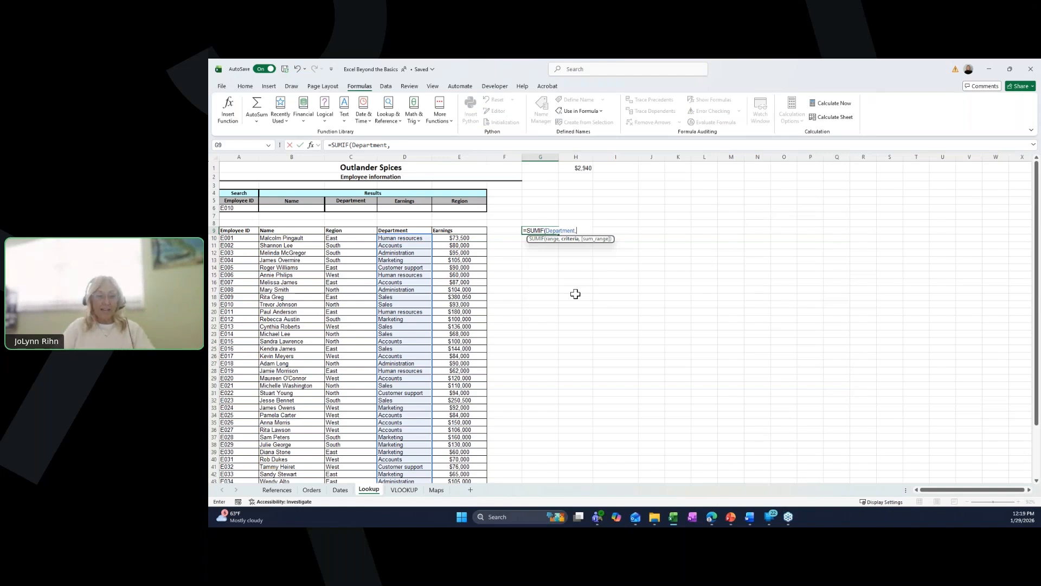
text("Mar)
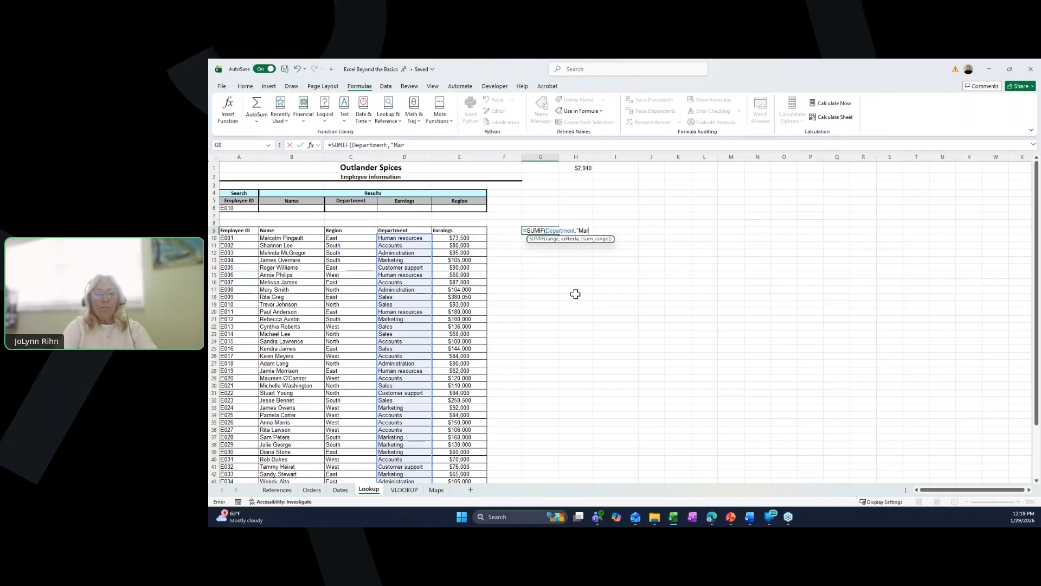
text(keting)
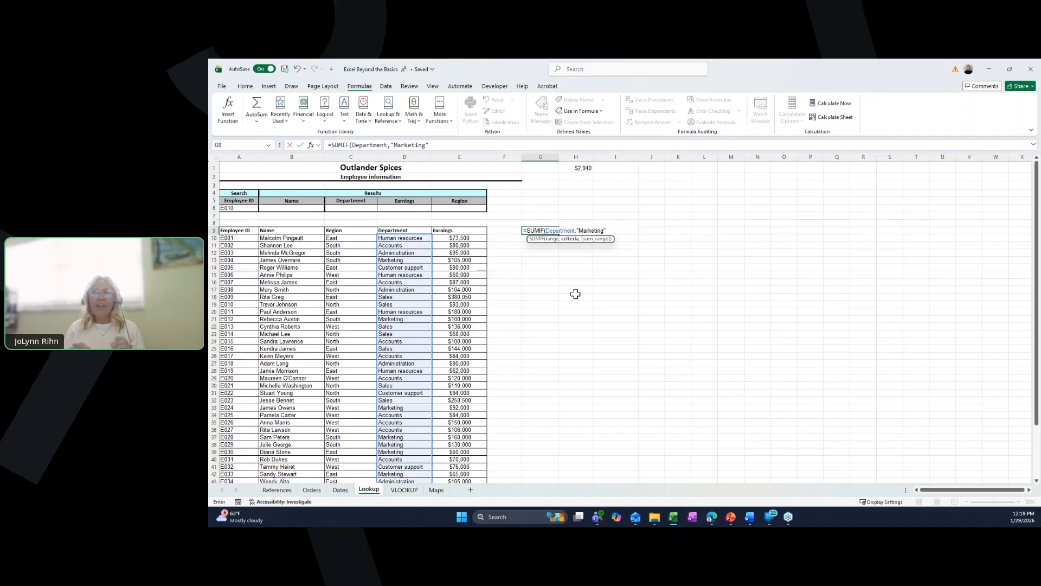
text(,)
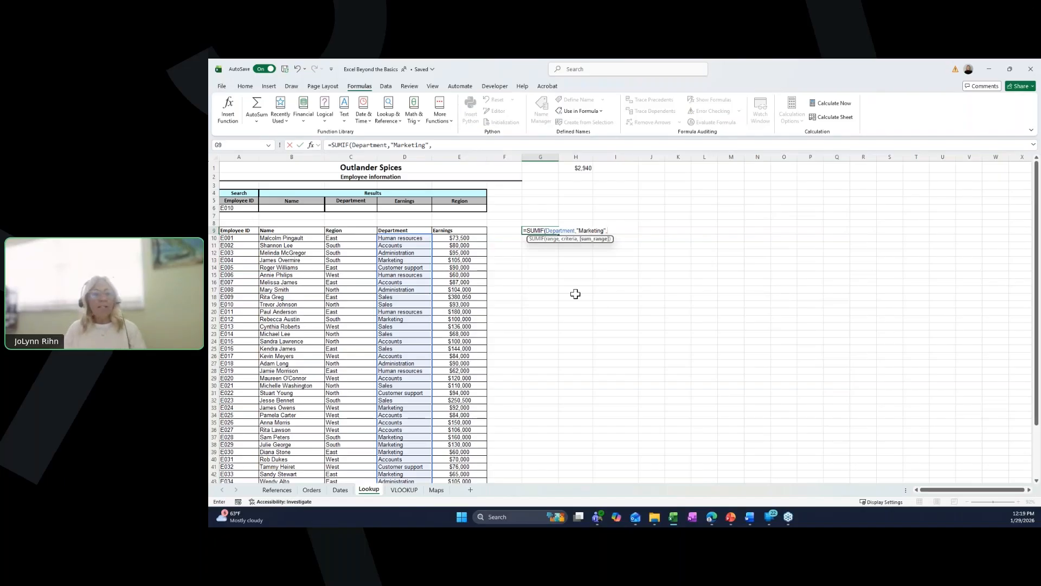
text(ea)
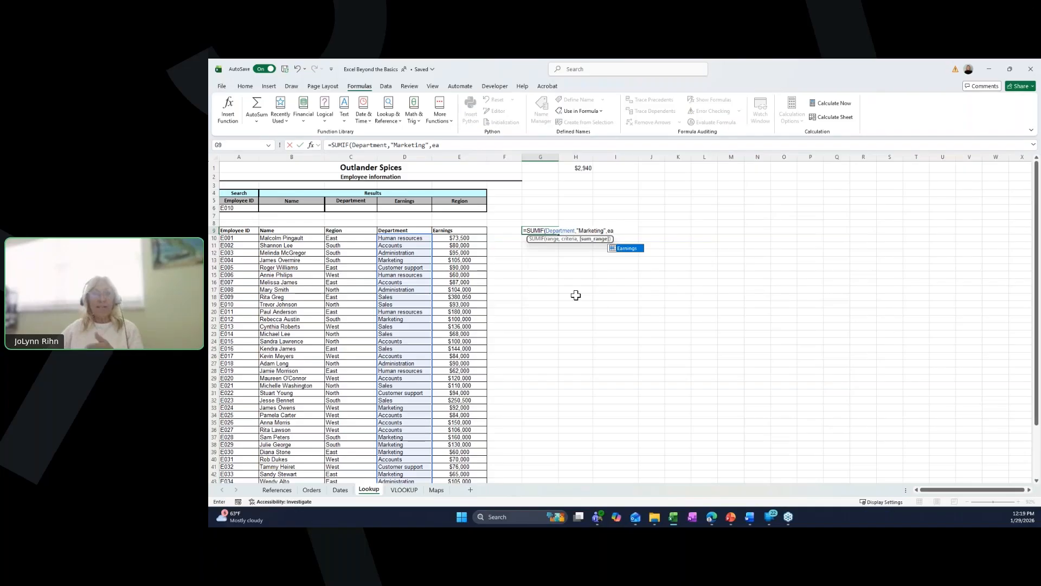
double_click(627, 248)
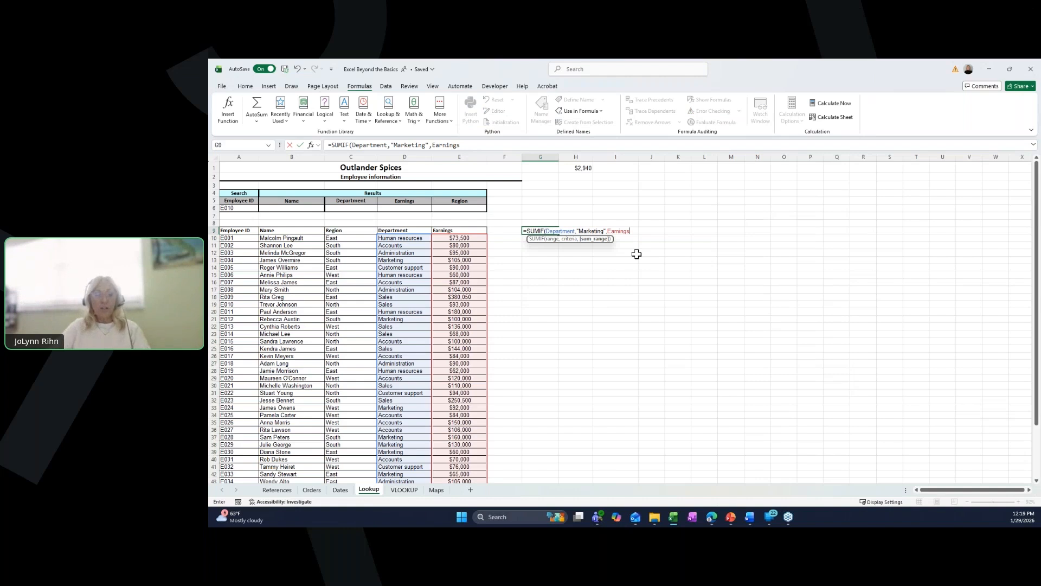
key(ctrl+Return)
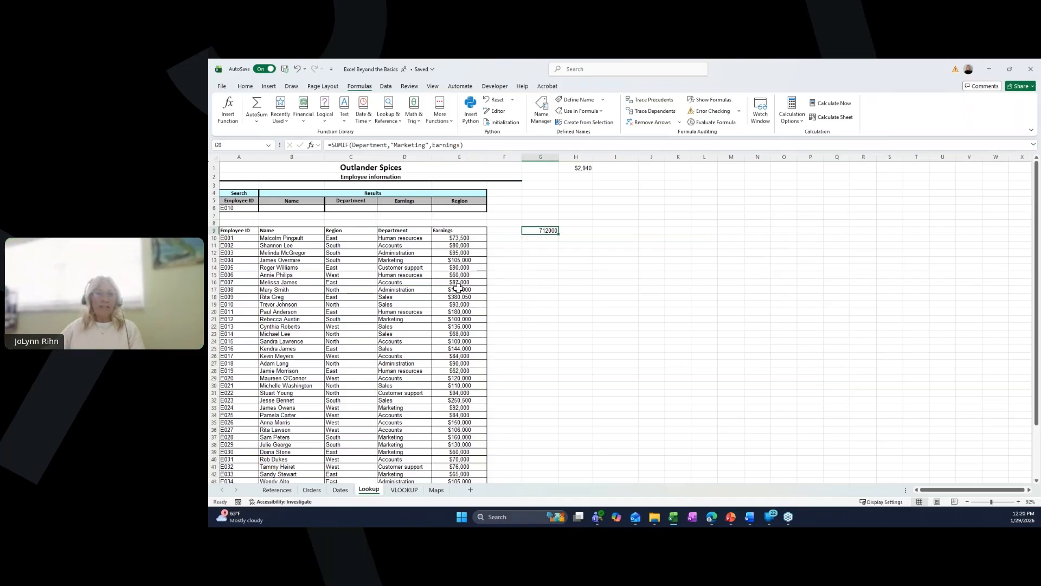
- In H9, enter =COUNTIF(Department,"marketing") to count Marketing employees using the named range
click(577, 230)
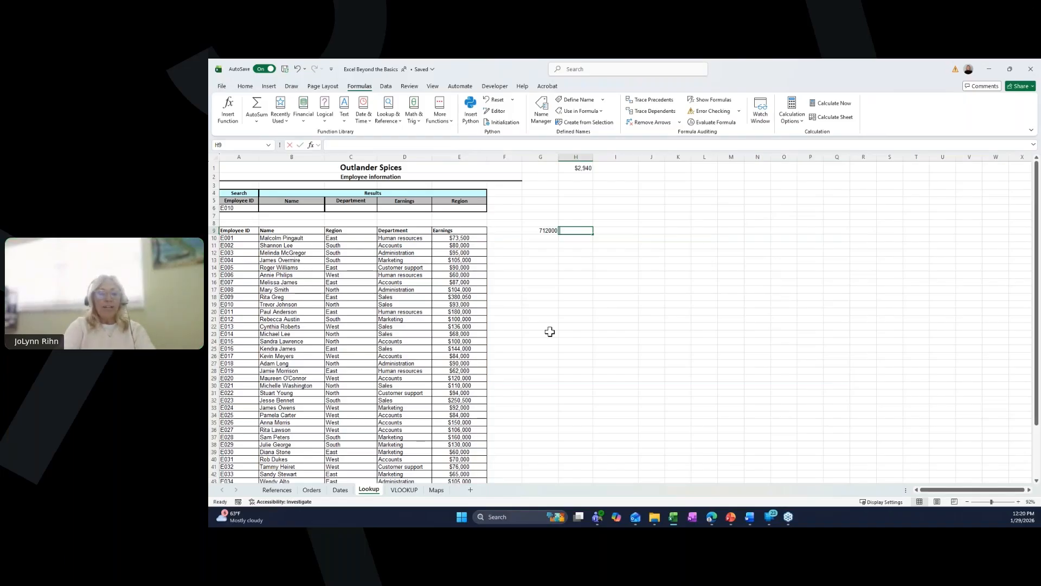
text(=co)
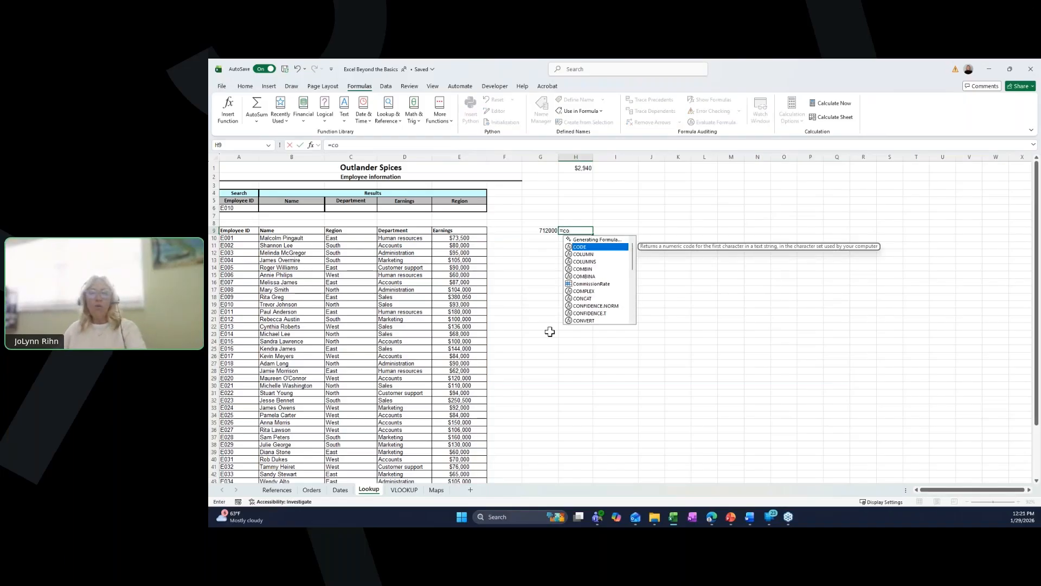
text(u)
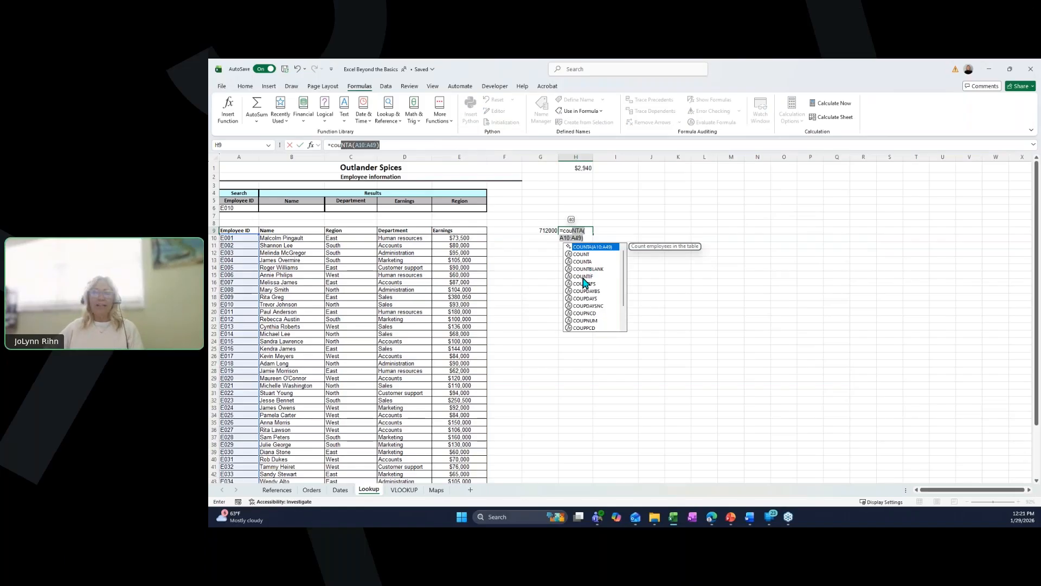
double_click(583, 277)
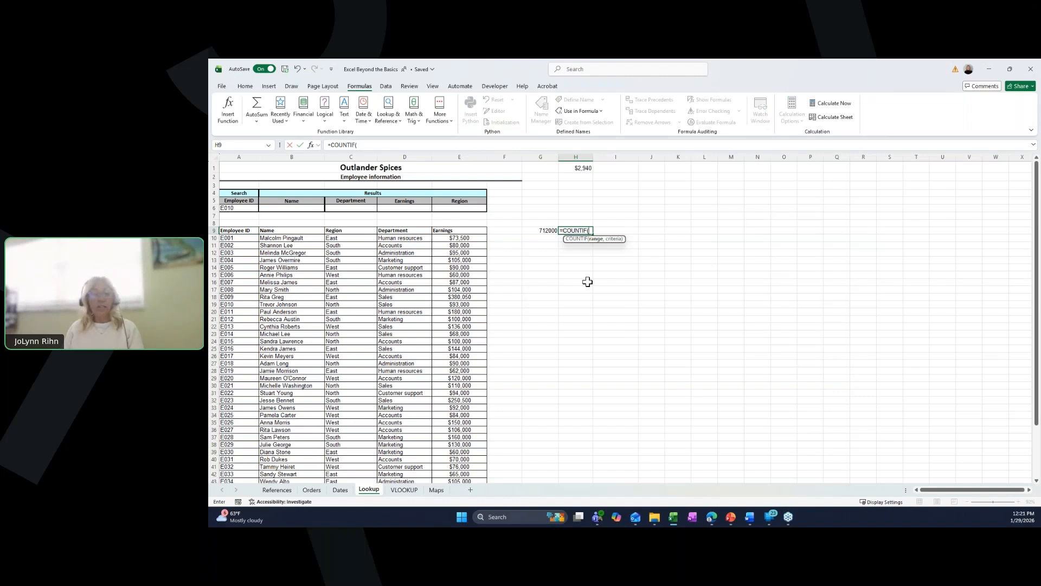
text(de)
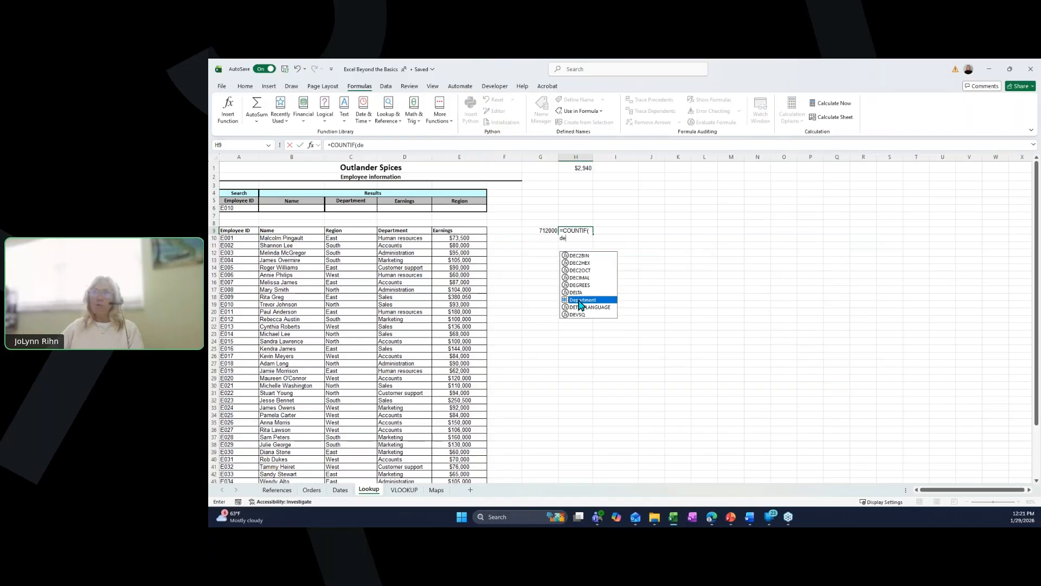
double_click(581, 300)
text(,)
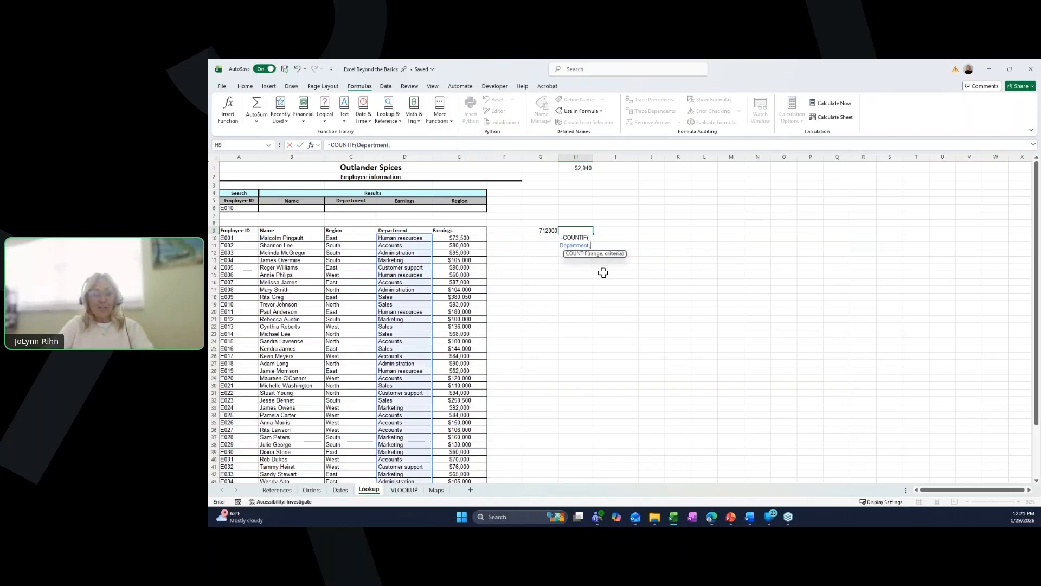
text("market)
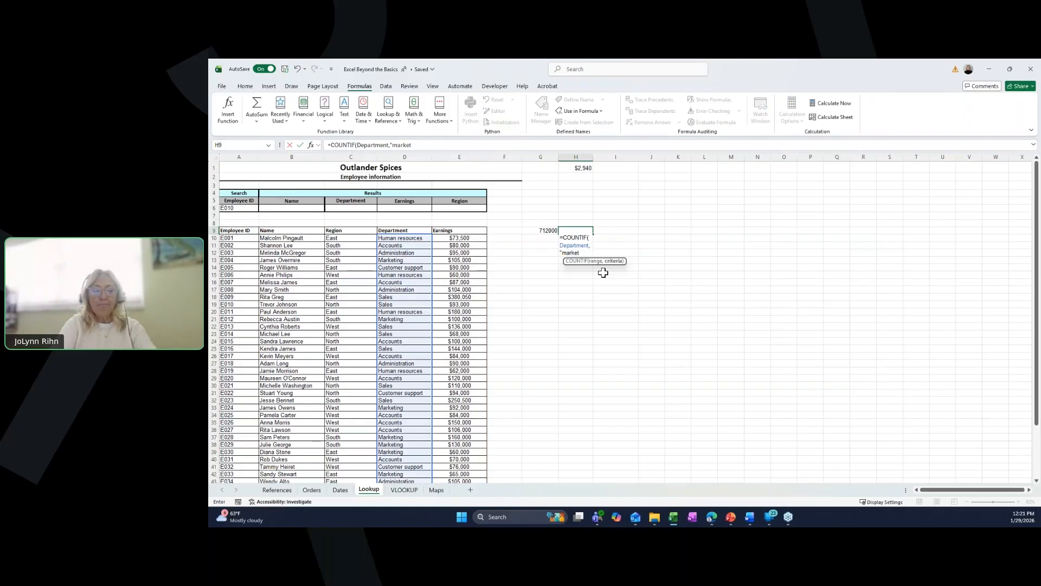
text(ing")
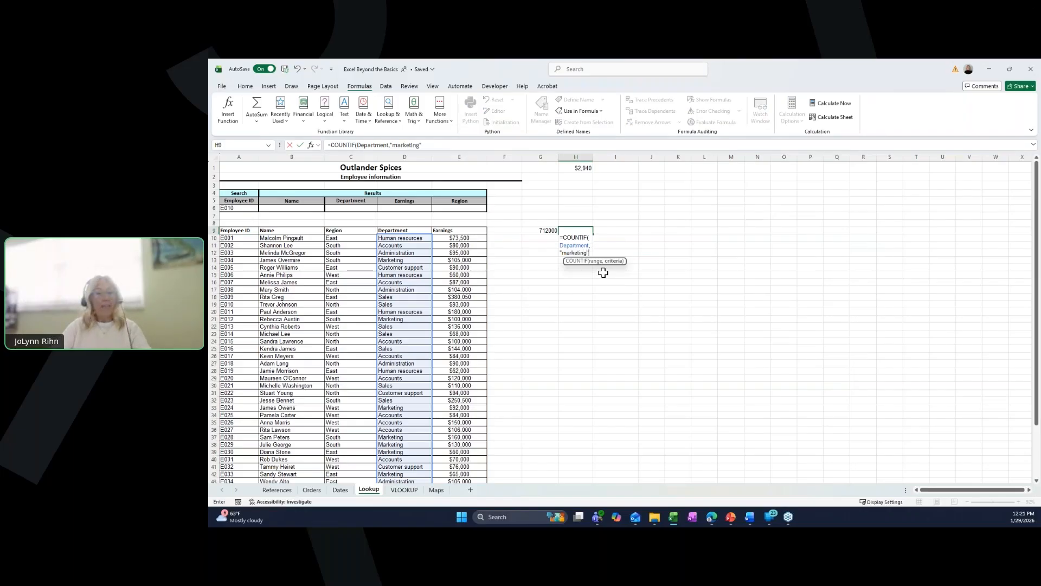
text())
key(ctrl+Return)
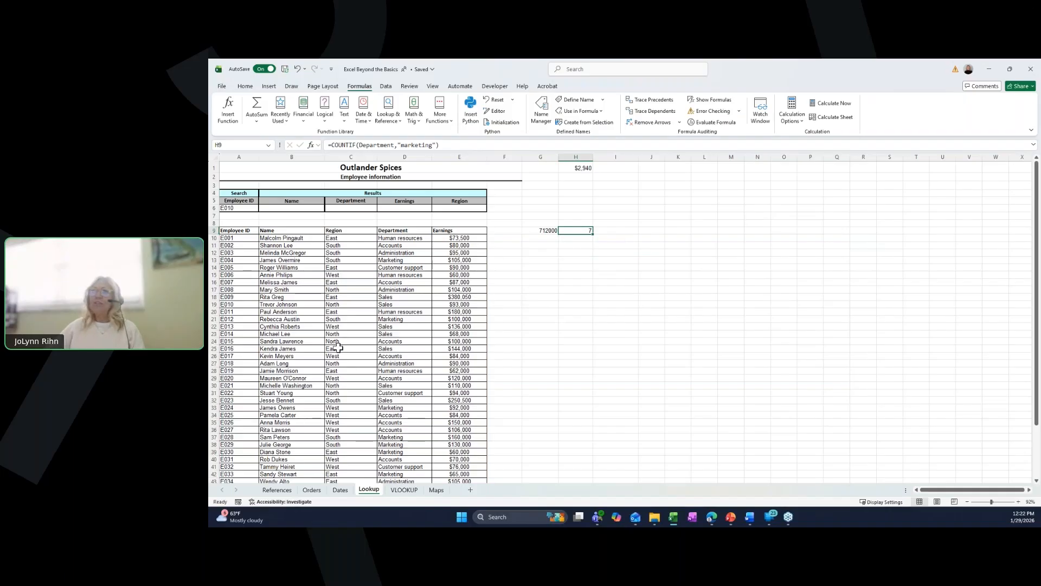
- In I9, enter =AVERAGEIF(Department,"marketing",Earnings) to average Marketing earnings
click(627, 232)
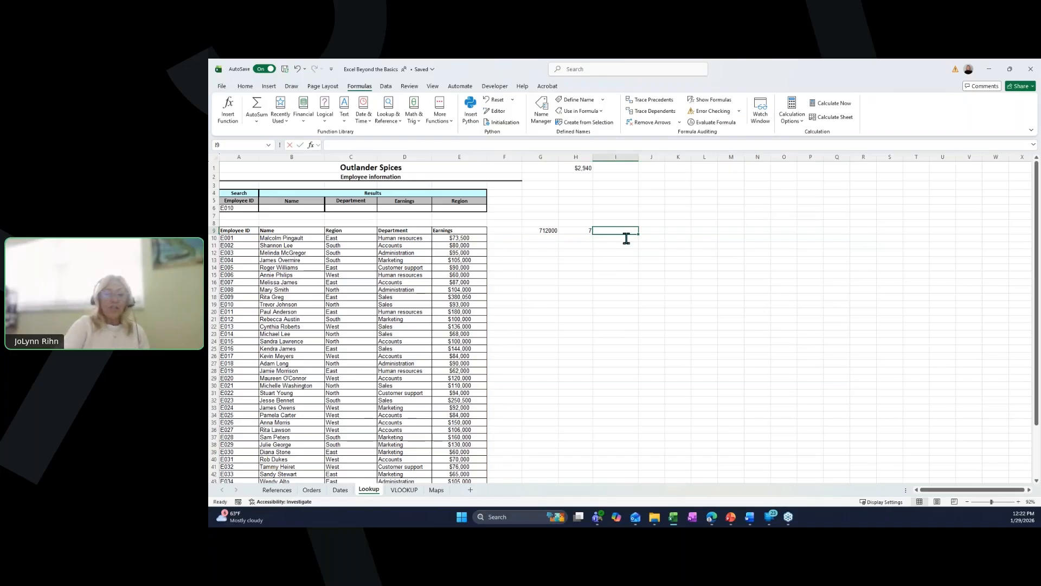
text(=av)
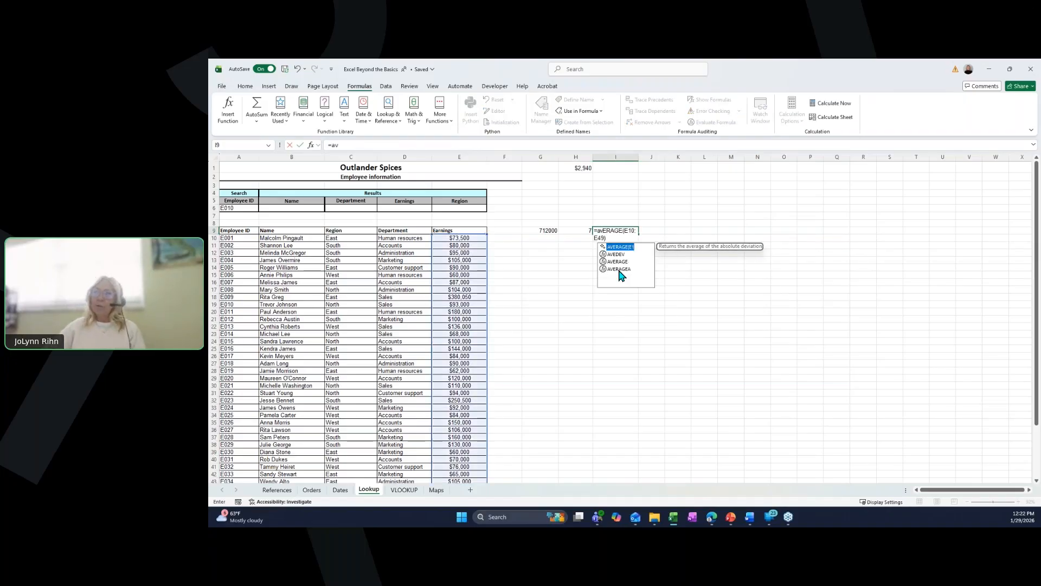
click(620, 269)
double_click(621, 277)
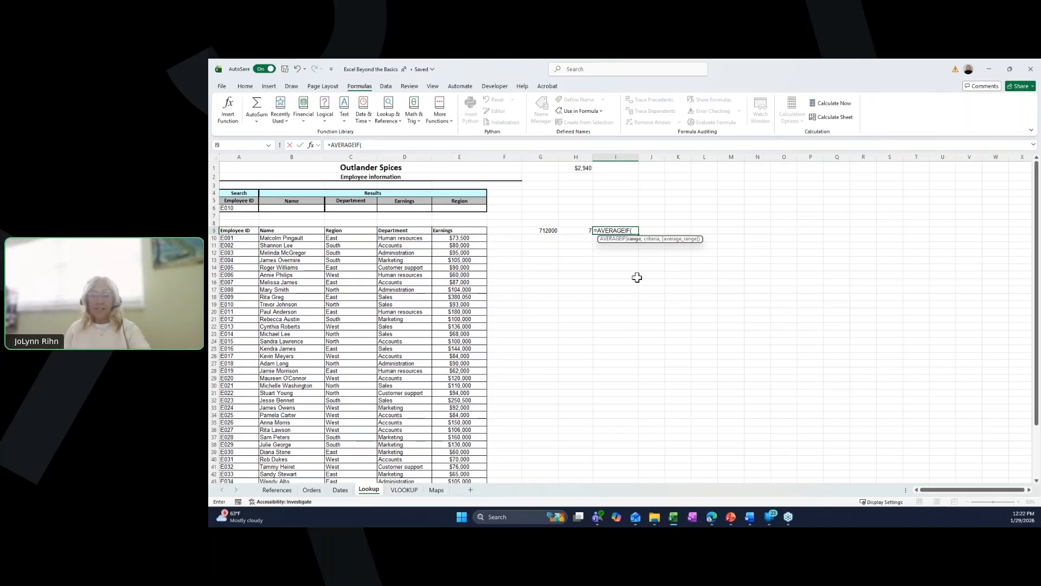
text(de)
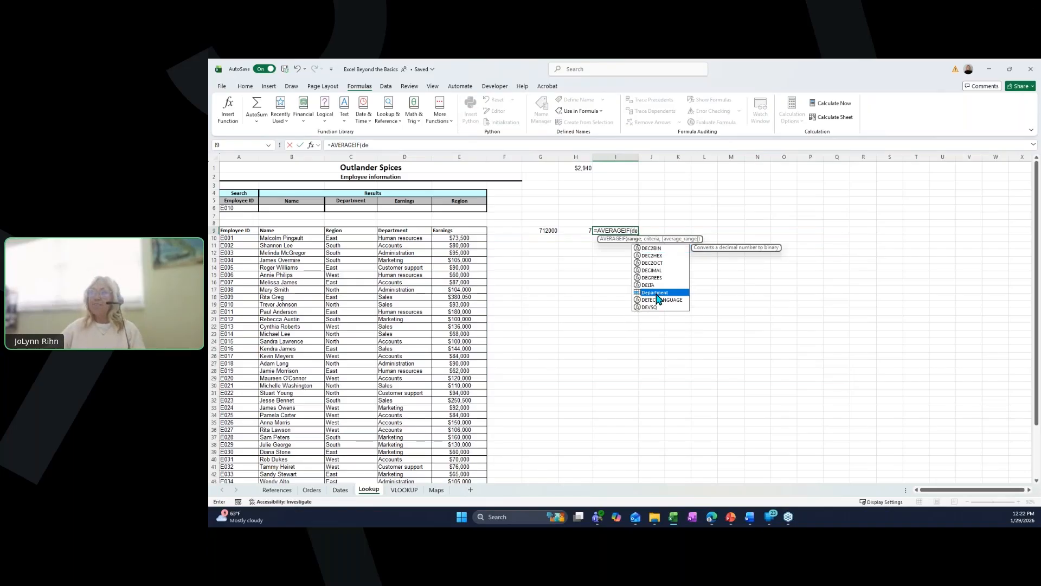
double_click(657, 293)
text(,)
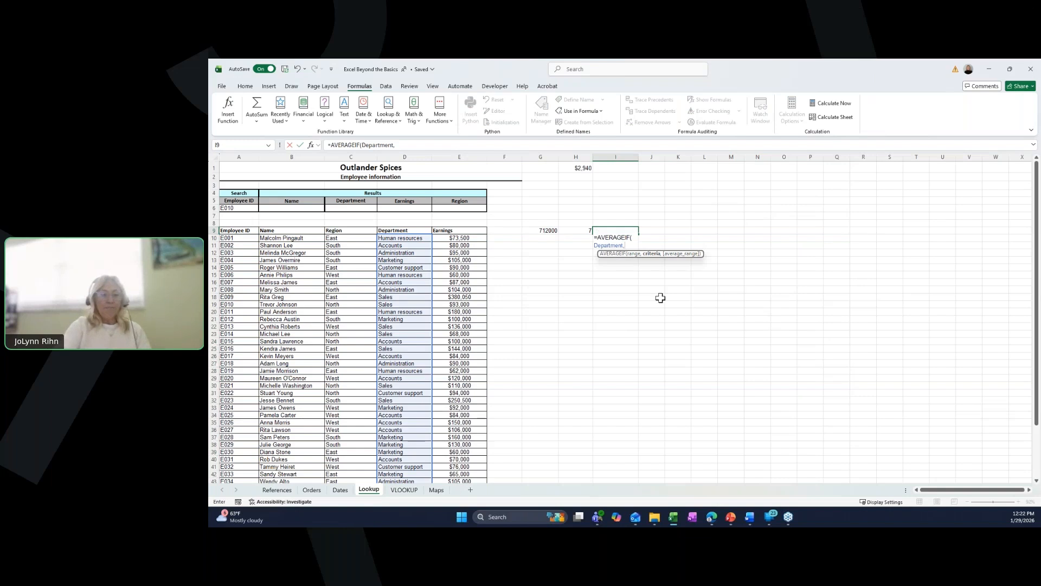
text("mark)
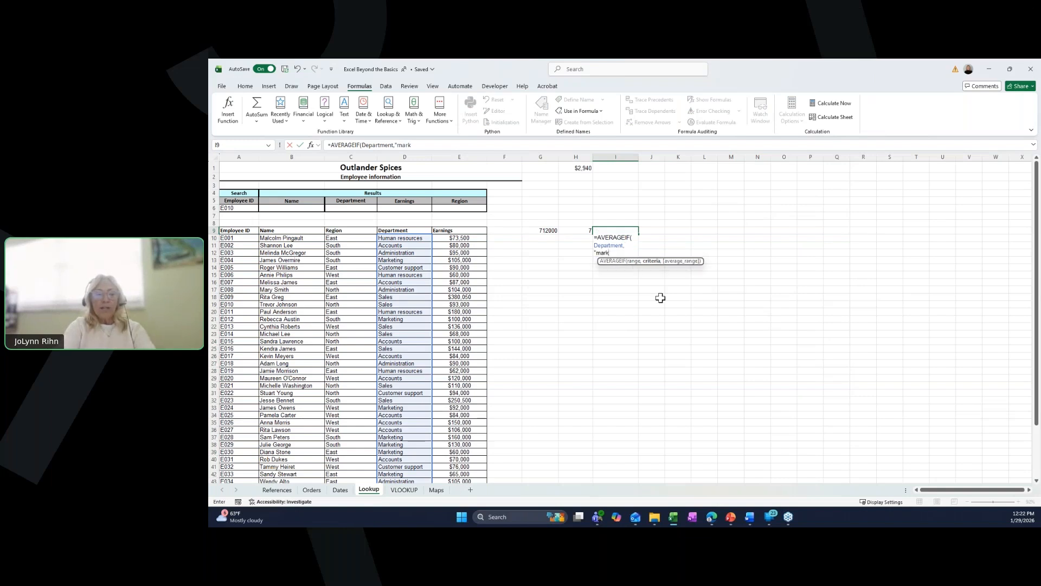
text(eting",)
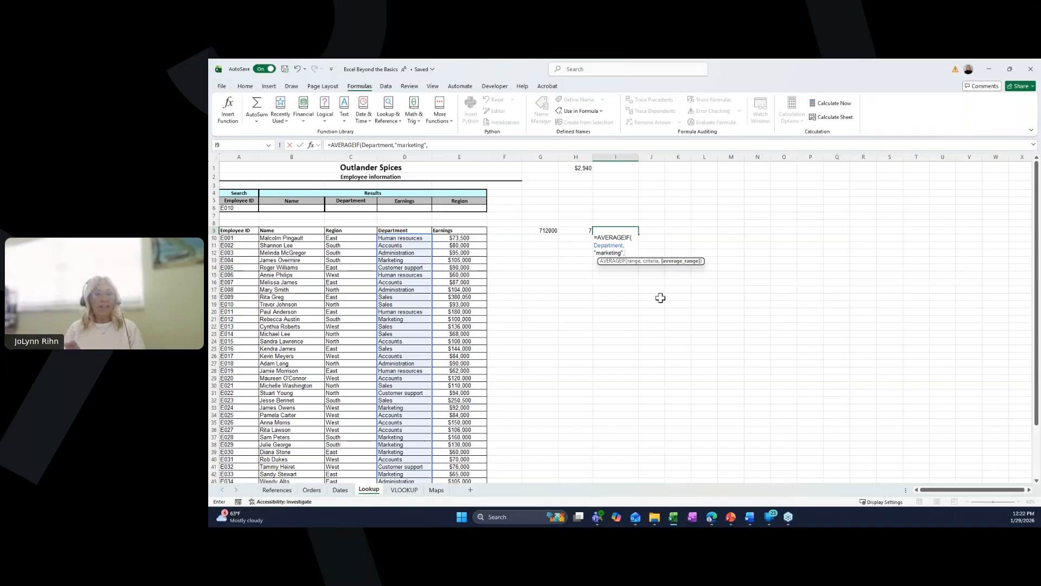
text(e)
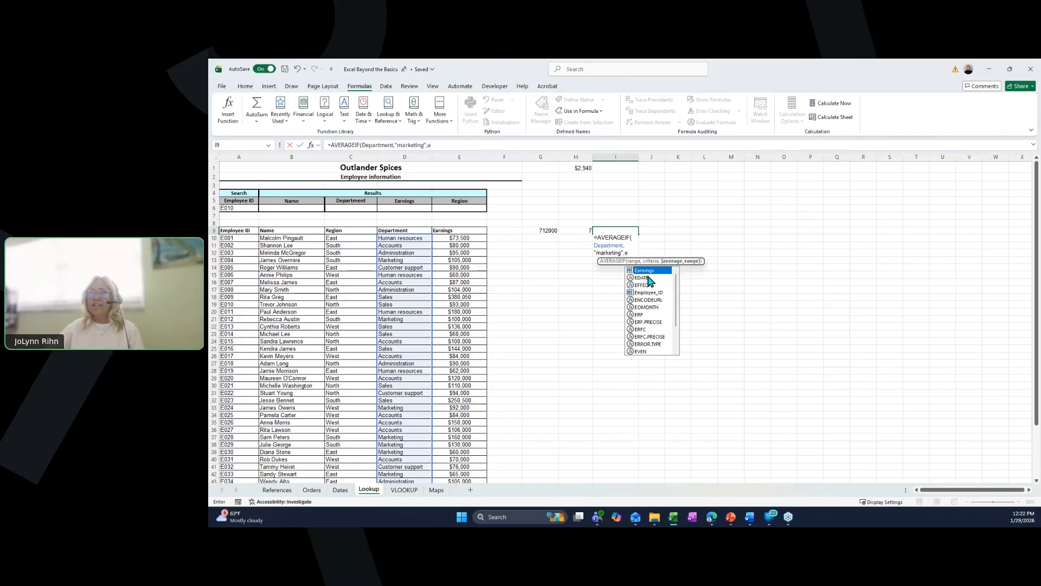
double_click(657, 271)
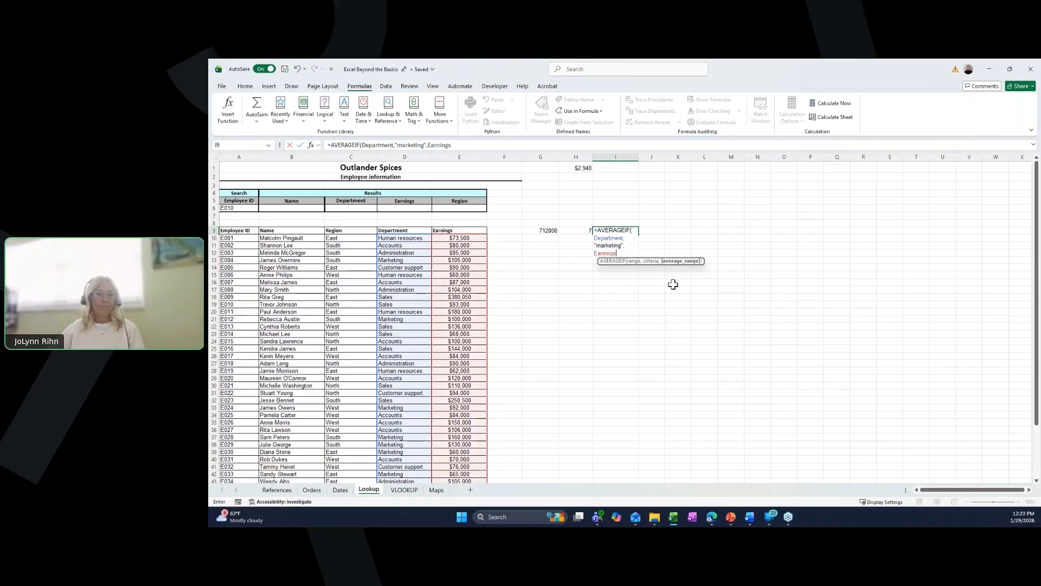
key(ctrl+Return)
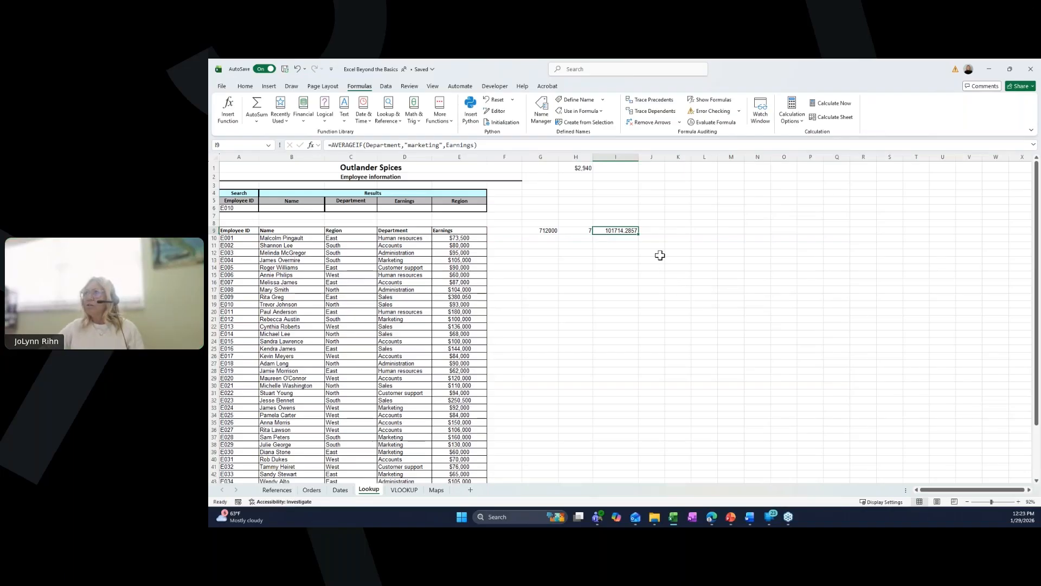
- Turn on filtering for the employee table and filter the Department column to show only Marketing
click(548, 230)
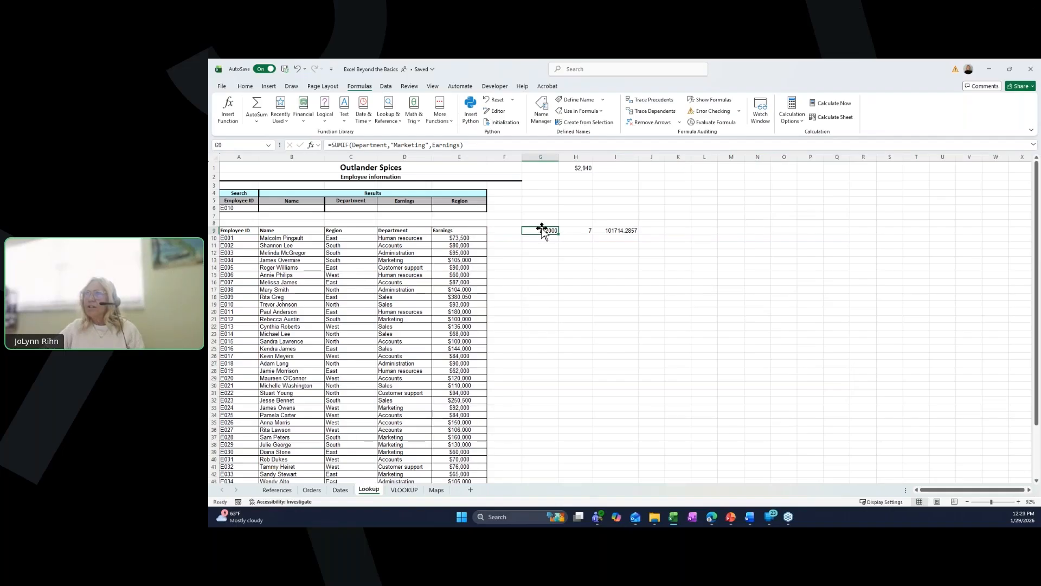
click(619, 231)
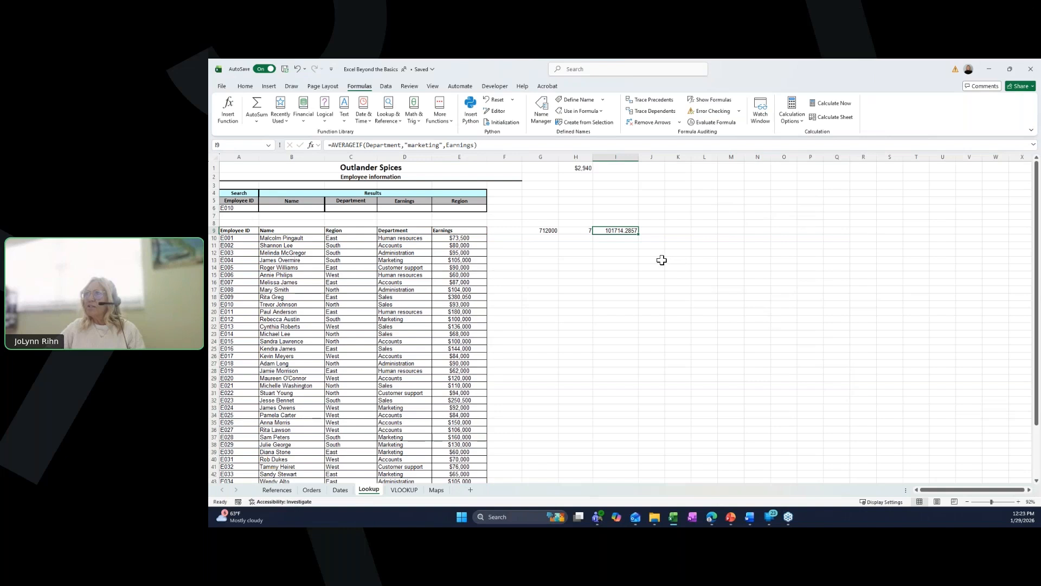
click(360, 237)
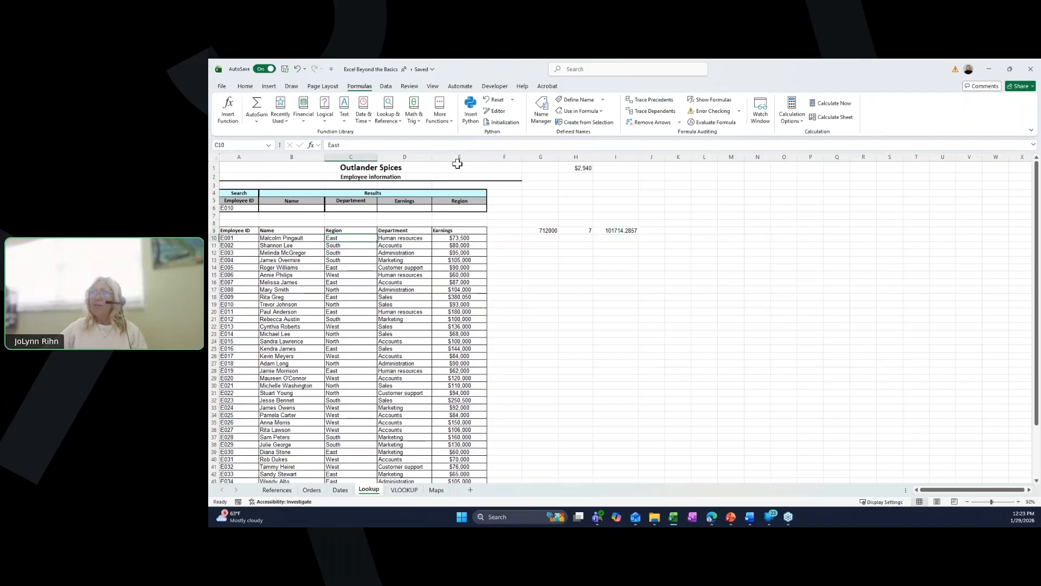
click(400, 87)
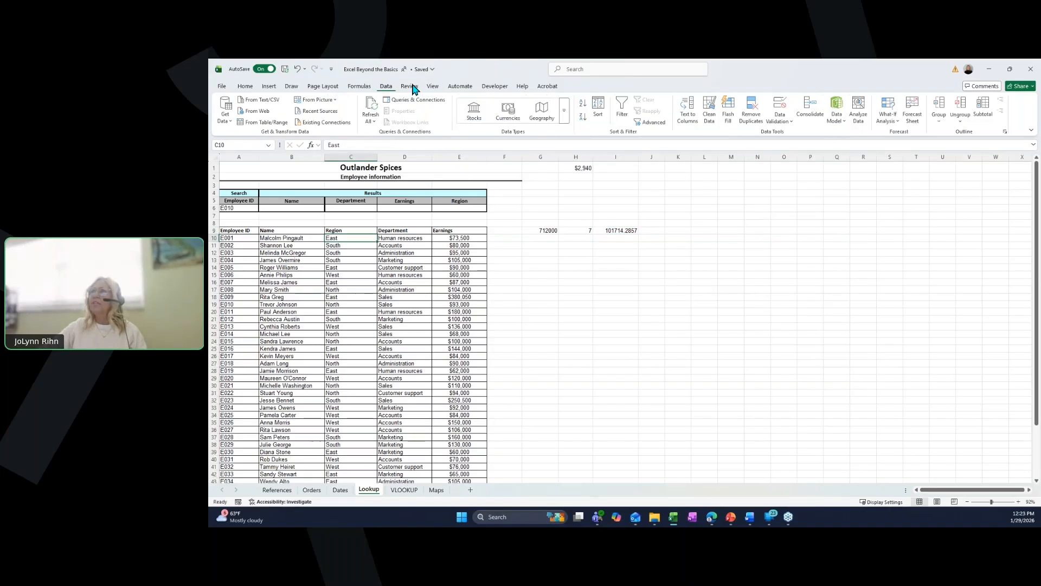
click(622, 109)
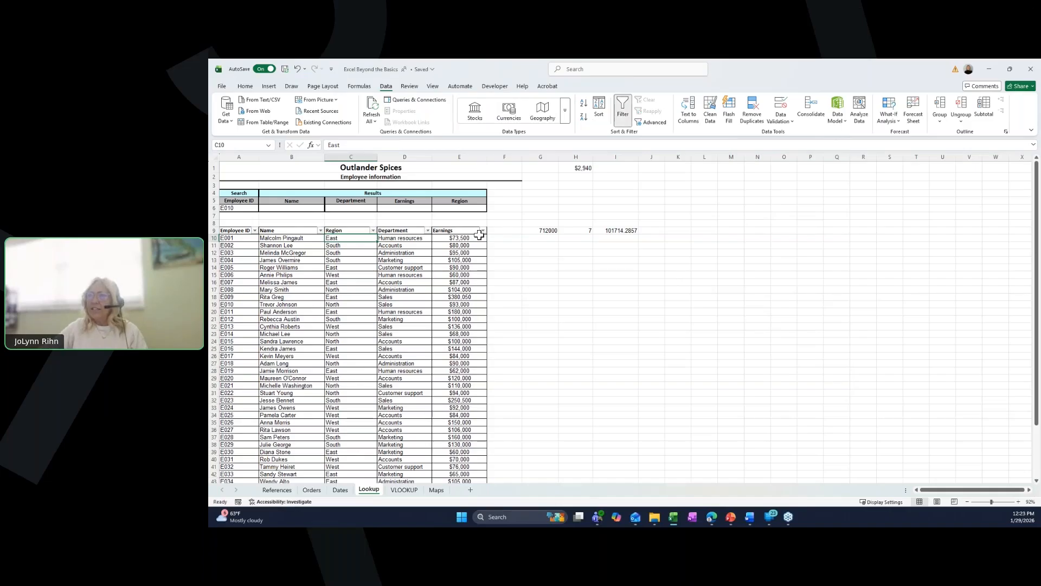
click(428, 231)
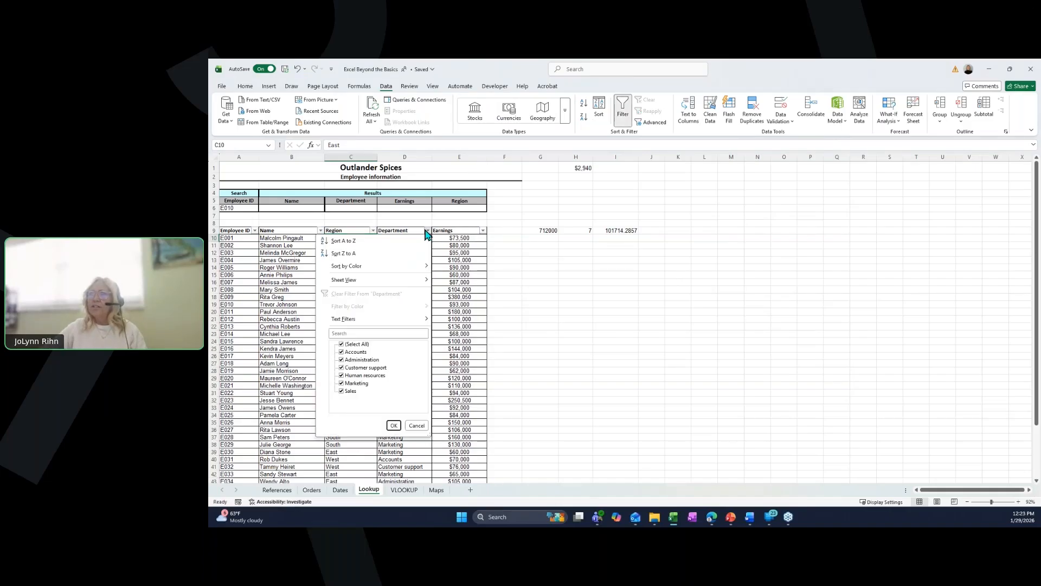
click(341, 344)
click(341, 383)
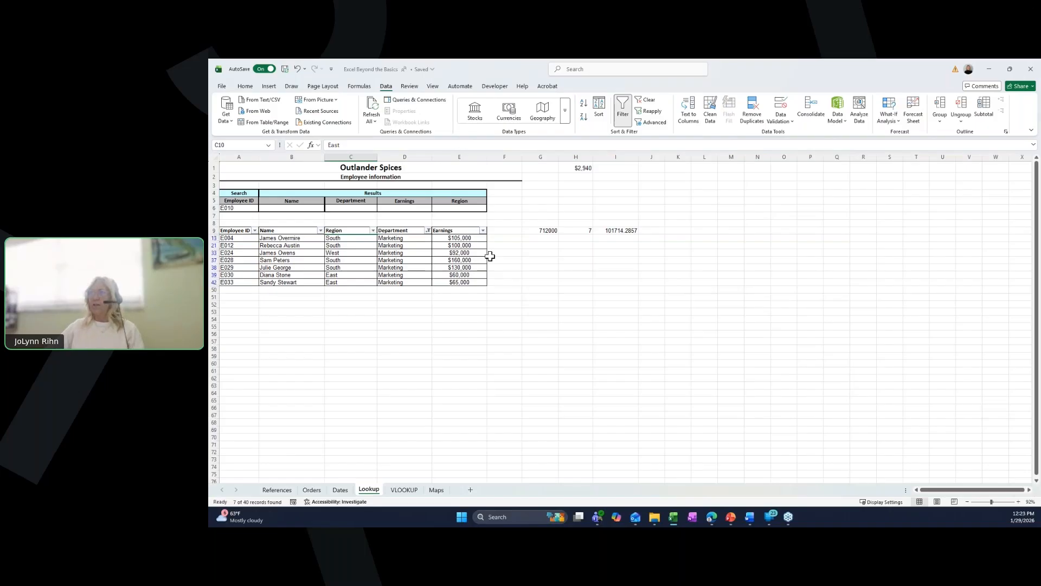
- Clear the filter from the Department column to show all employees again
click(540, 231)
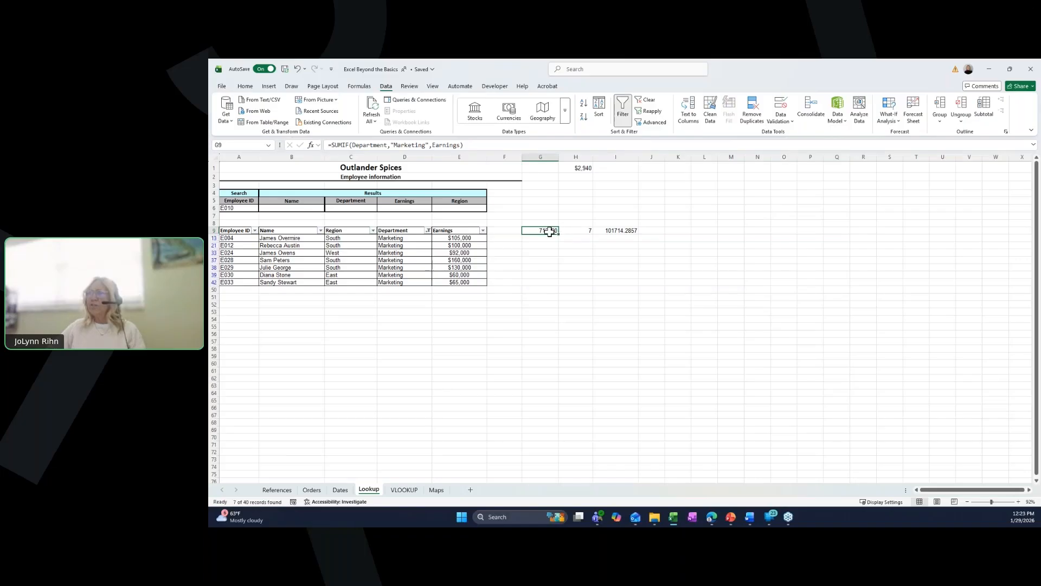
click(428, 231)
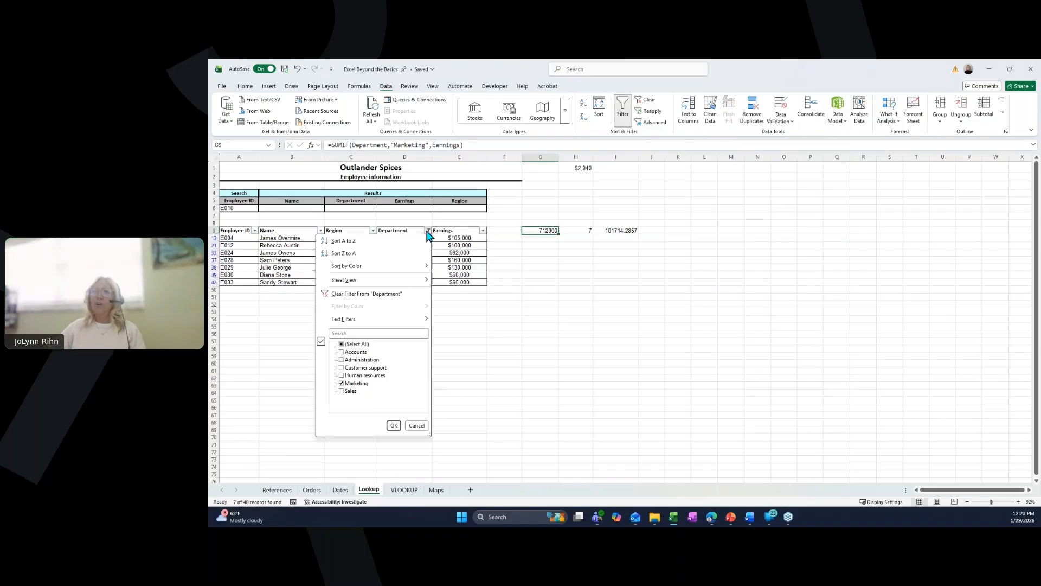
click(368, 300)
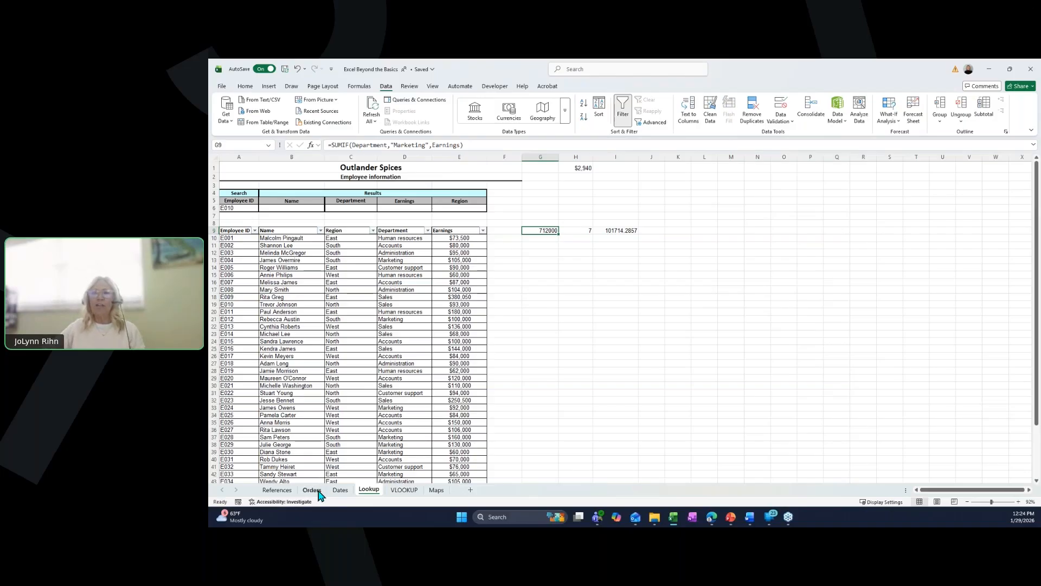
- On the Dates sheet, enter 2099 as the first extension in H4 and Flash Fill the rest of the Extension column
click(341, 490)
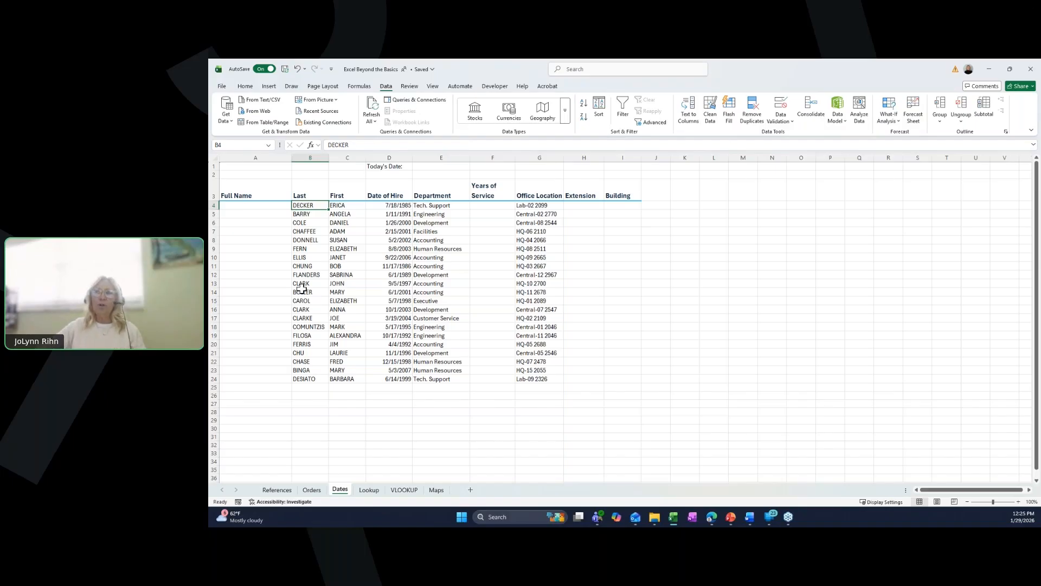
click(587, 207)
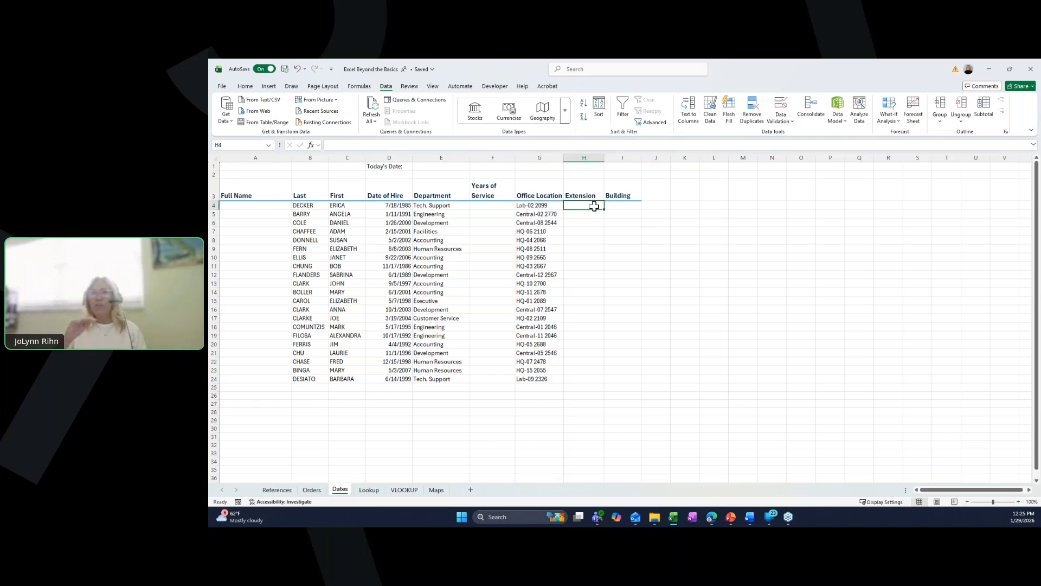
text(2099)
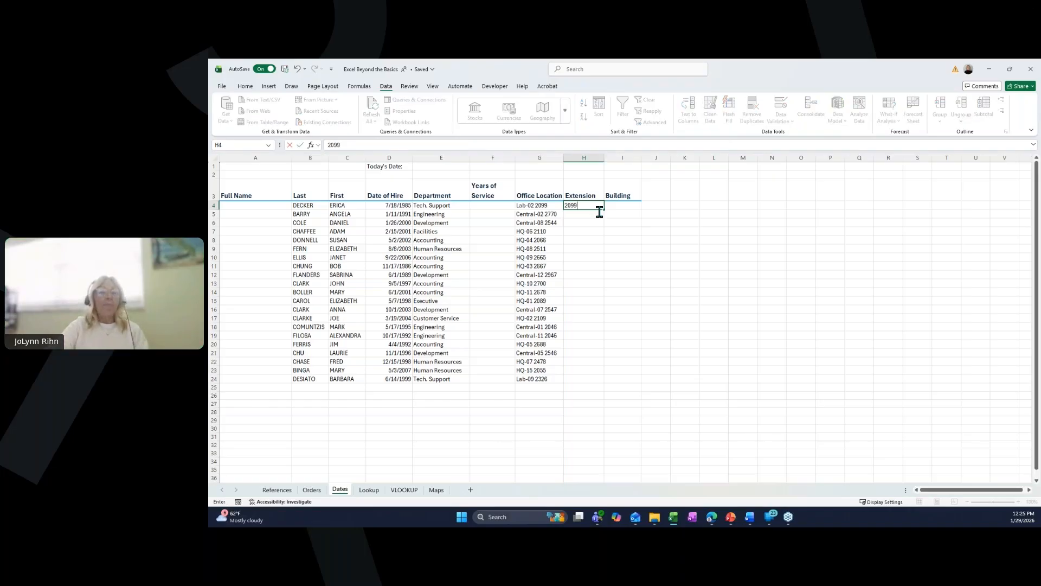
key(ctrl+Return)
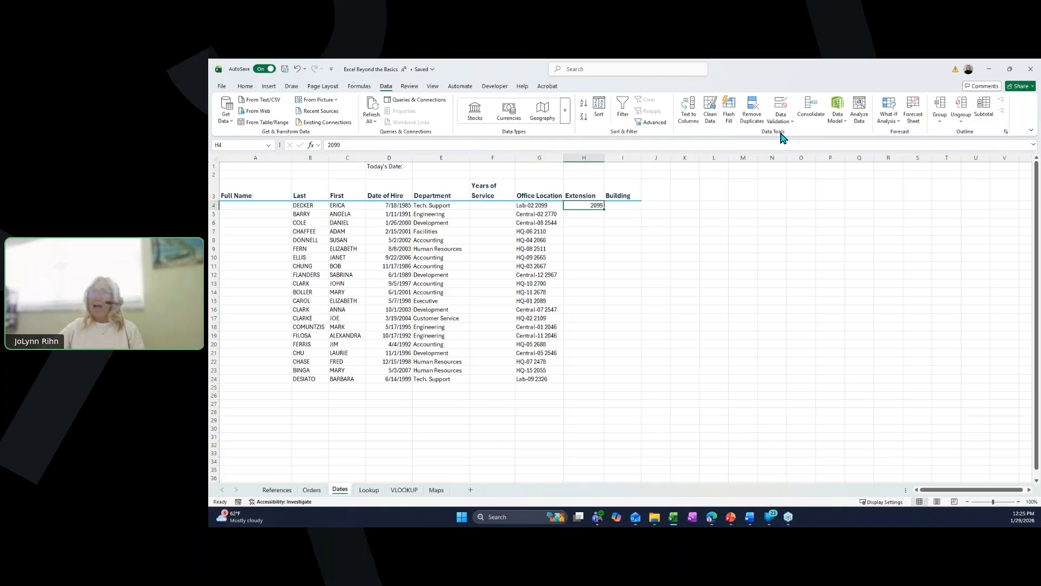
click(730, 115)
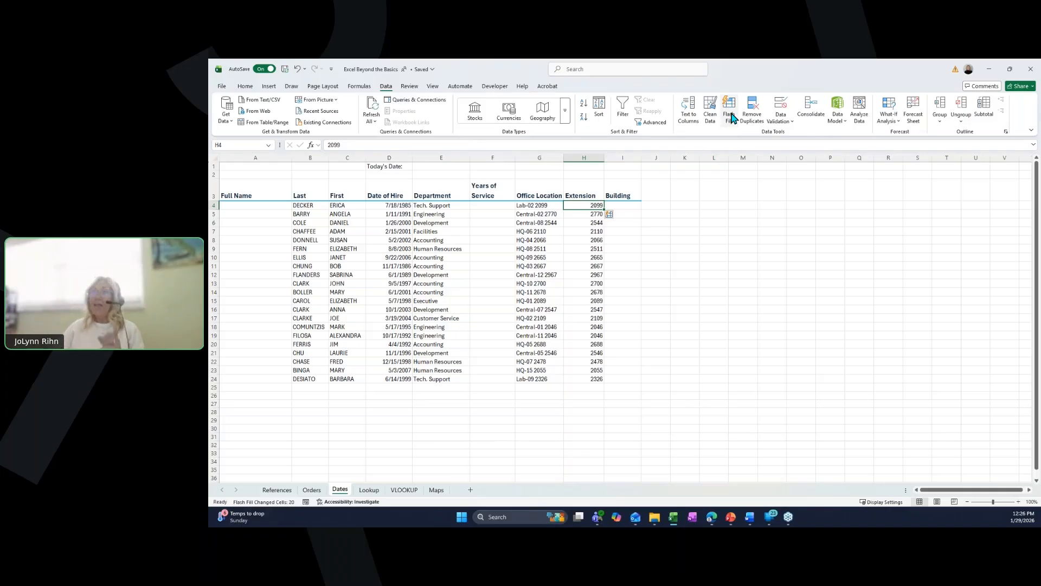
click(626, 208)
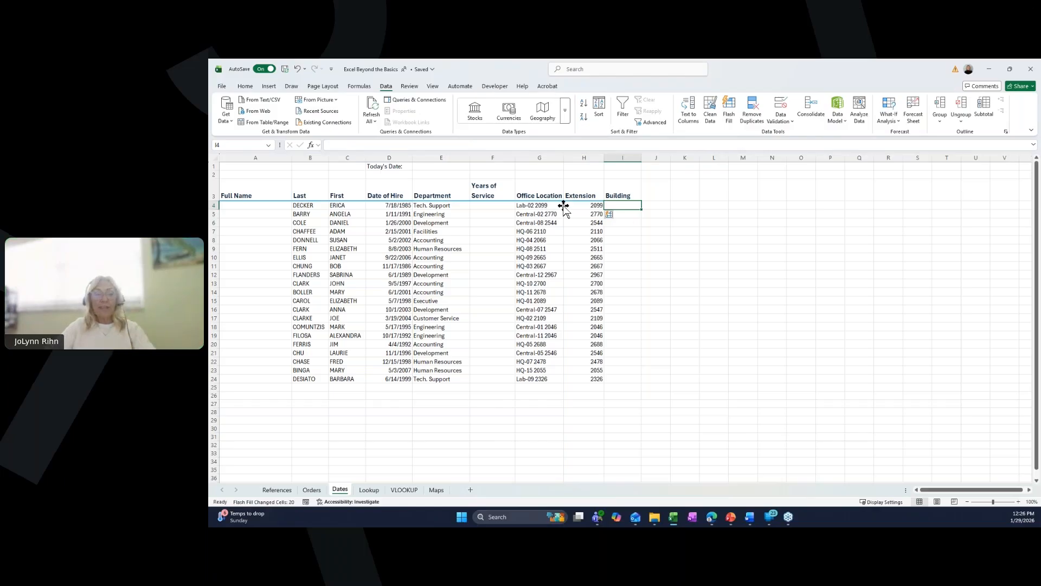
- Enter Lab as the first building in I4 and Flash Fill the rest of the Building column
text(Lab)
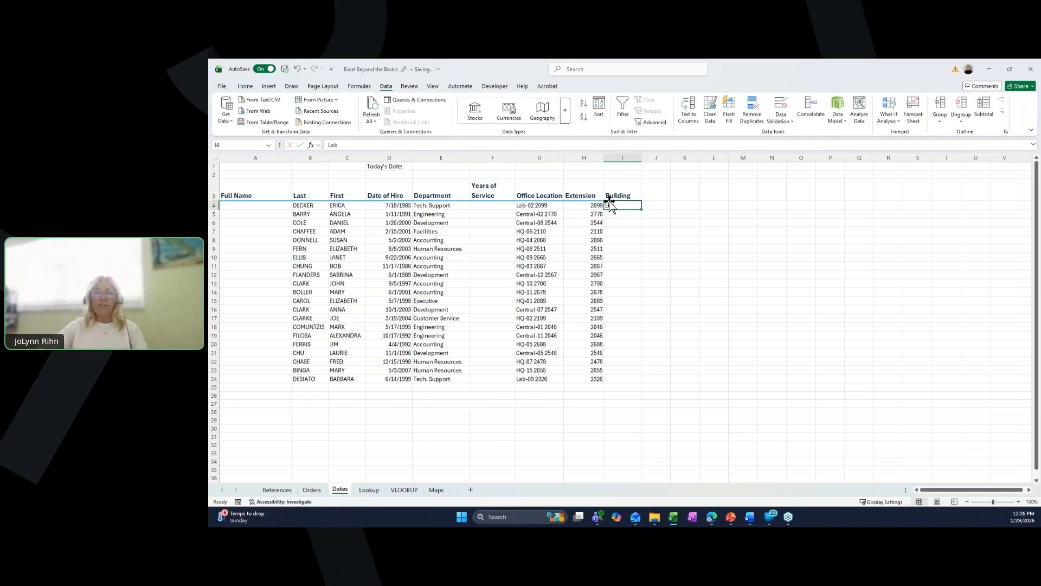
click(730, 120)
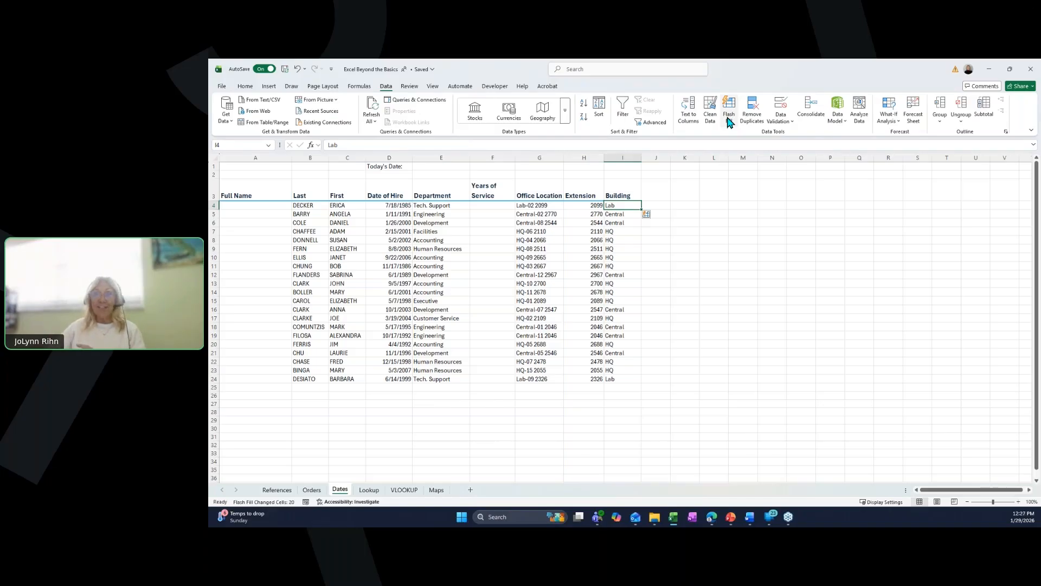
- In A4 enter the first employee's first and last name, then Flash Fill the rest of the Full Name column
click(243, 206)
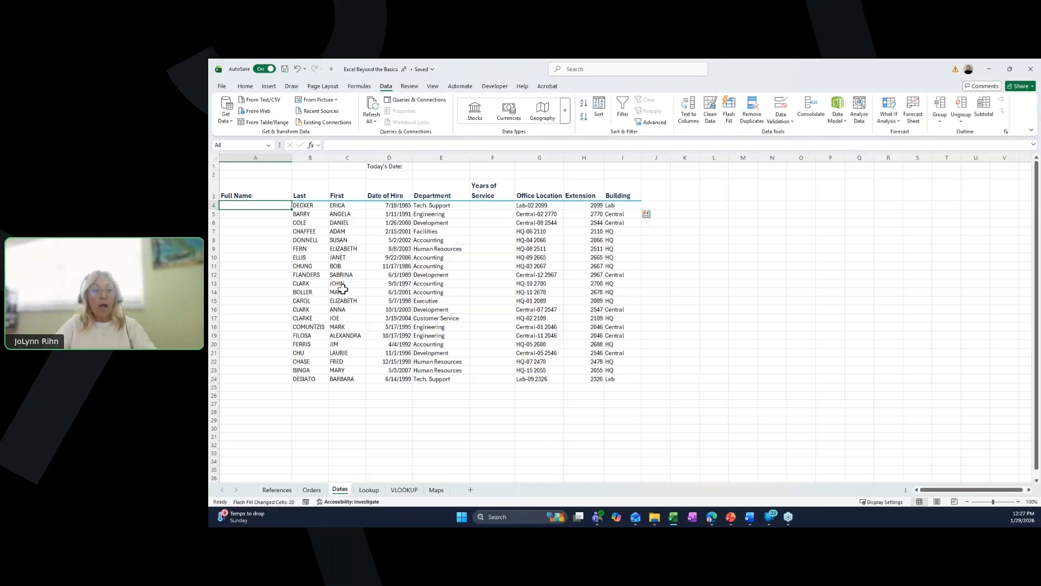
text(Erica Dec)
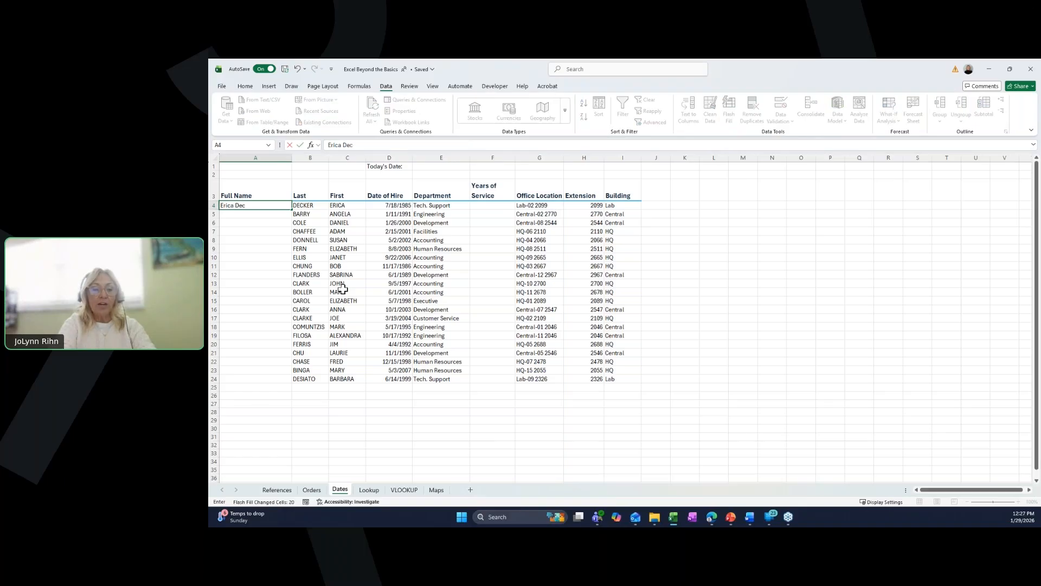
text(ker)
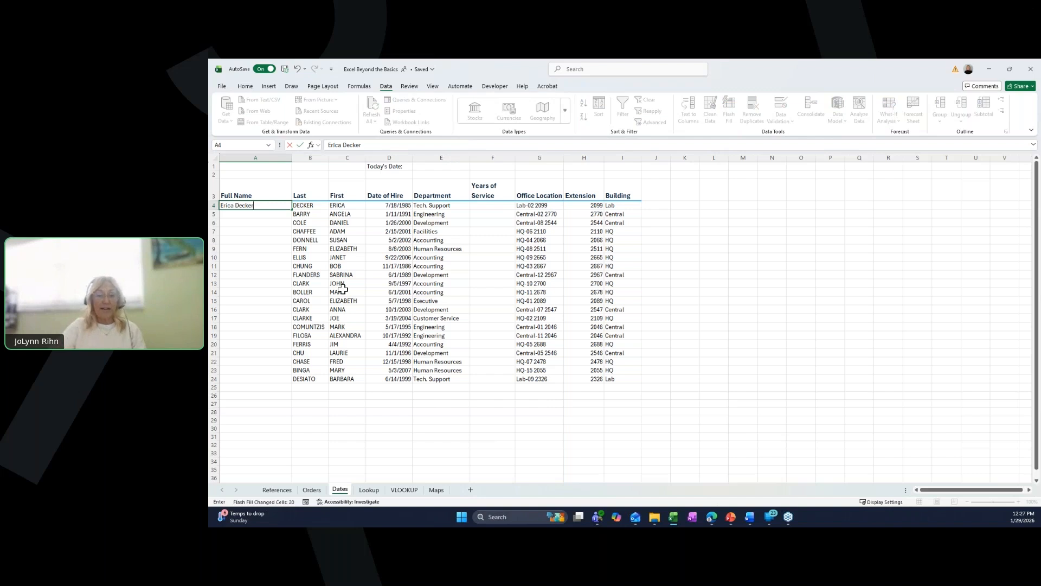
key(Return)
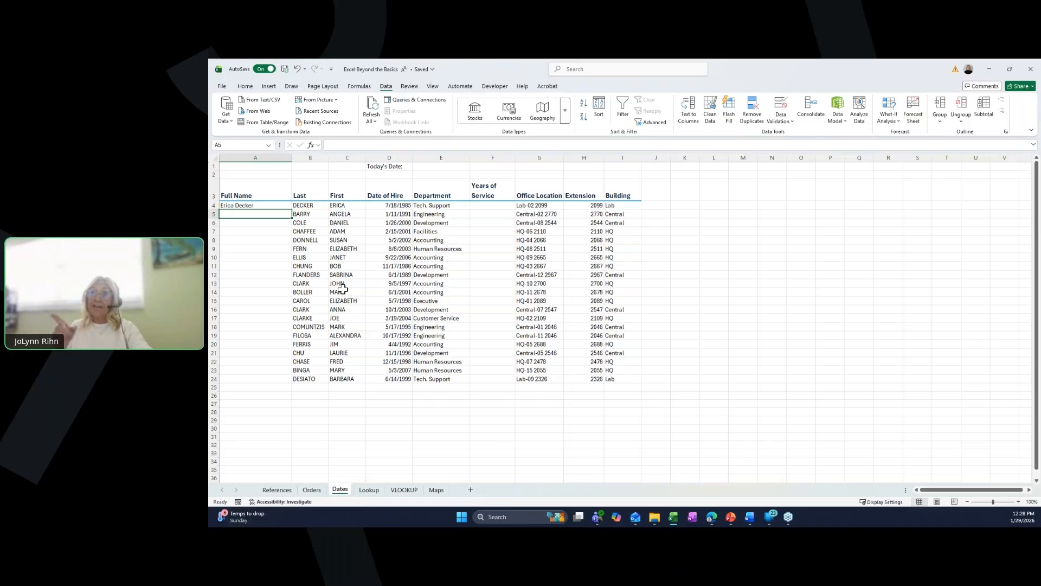
text(a)
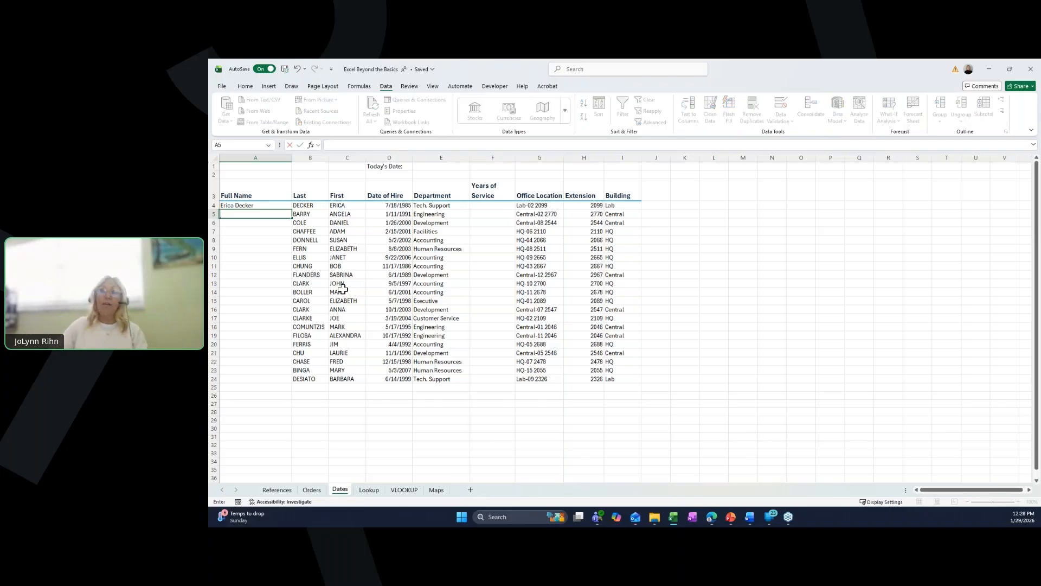
click(254, 205)
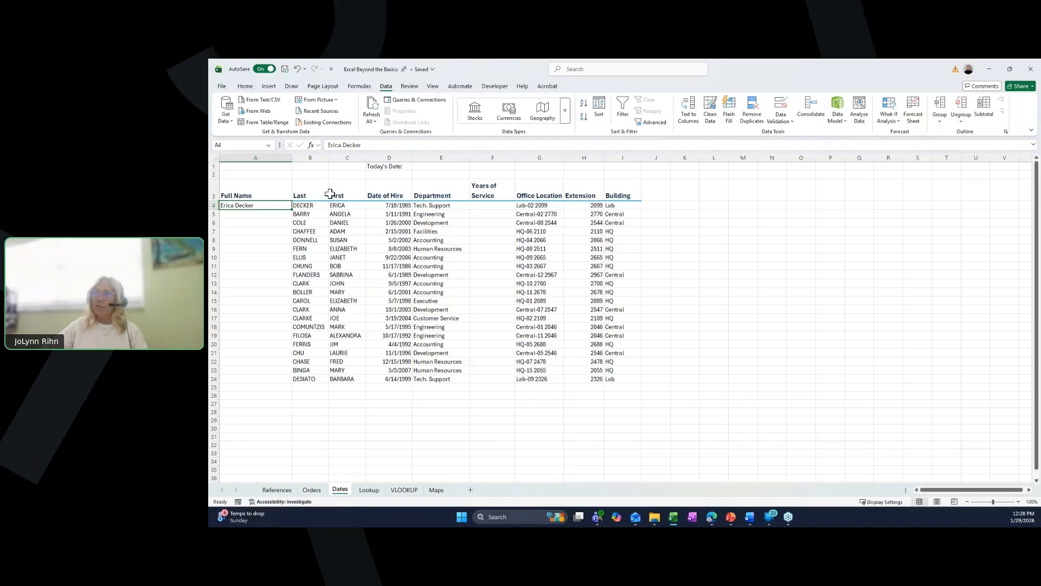
click(731, 111)
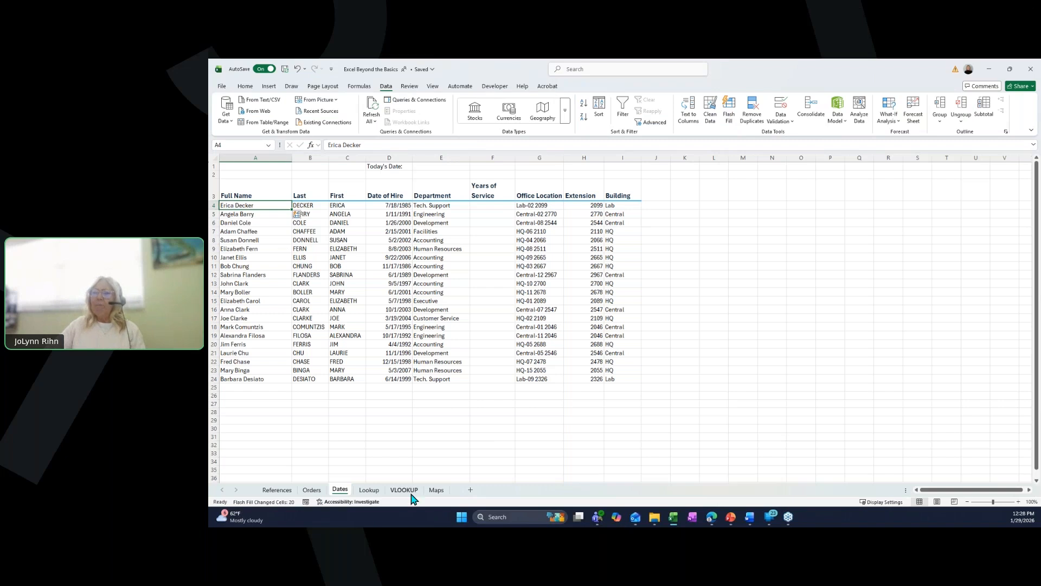
- Switch to the Lookup sheet and turn off filtering on the employee table
click(369, 490)
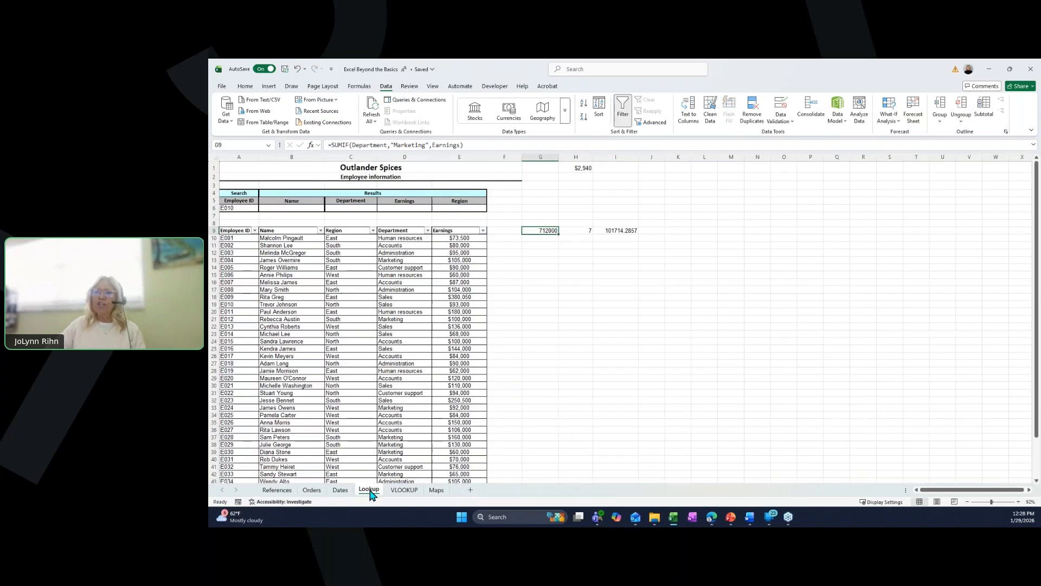
click(295, 253)
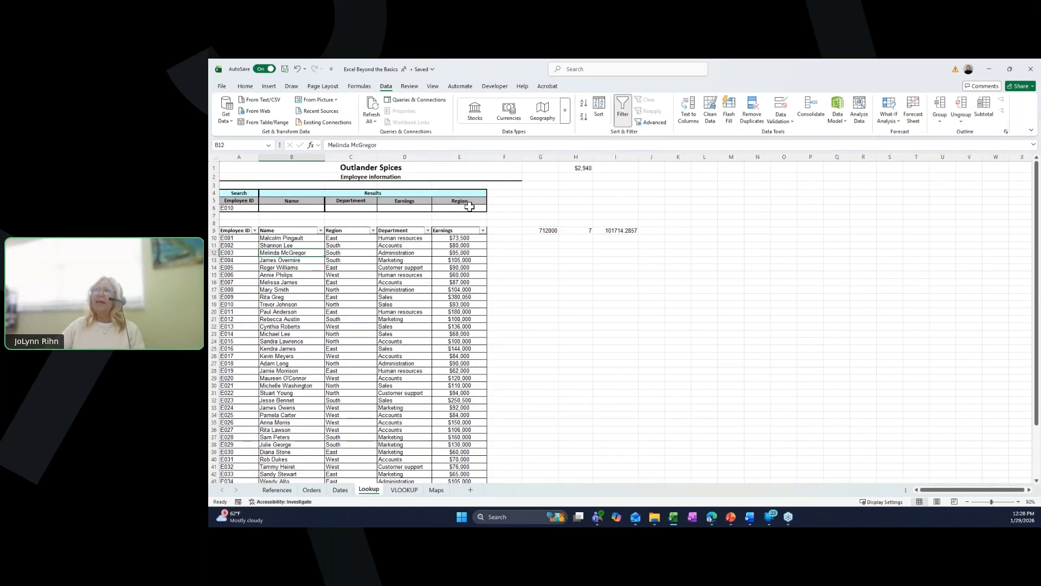
click(623, 110)
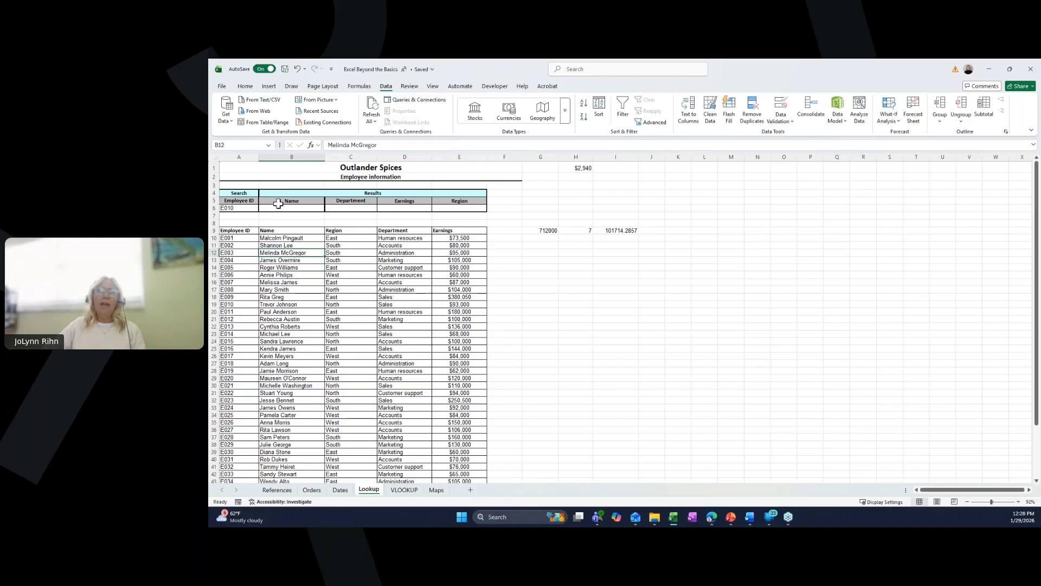
- In B6, start a VLOOKUP formula =VLOOKUP(A6,A10:E49,2,FALSE) to return the name for the searched employee ID
click(239, 210)
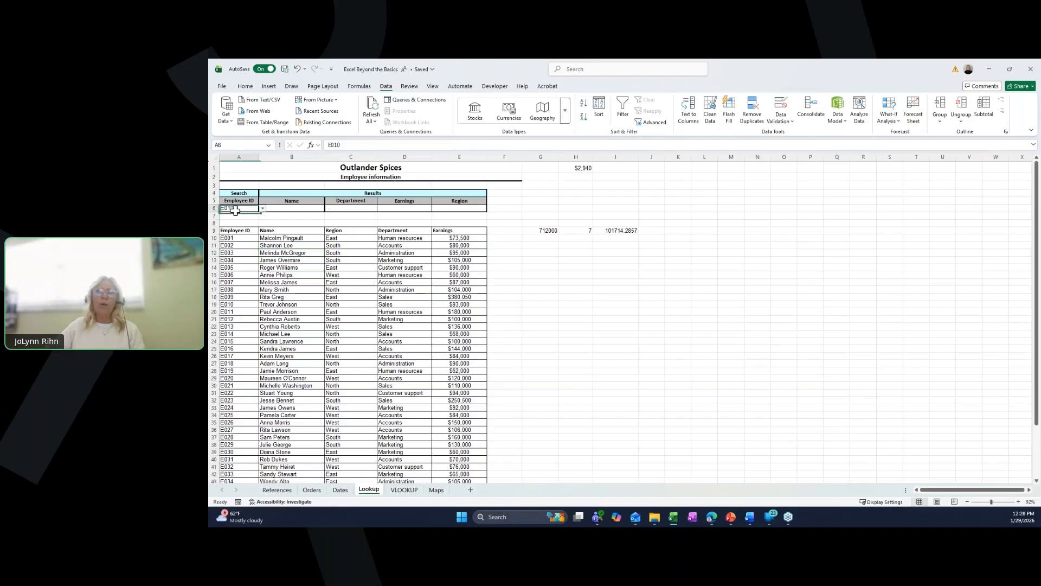
click(276, 210)
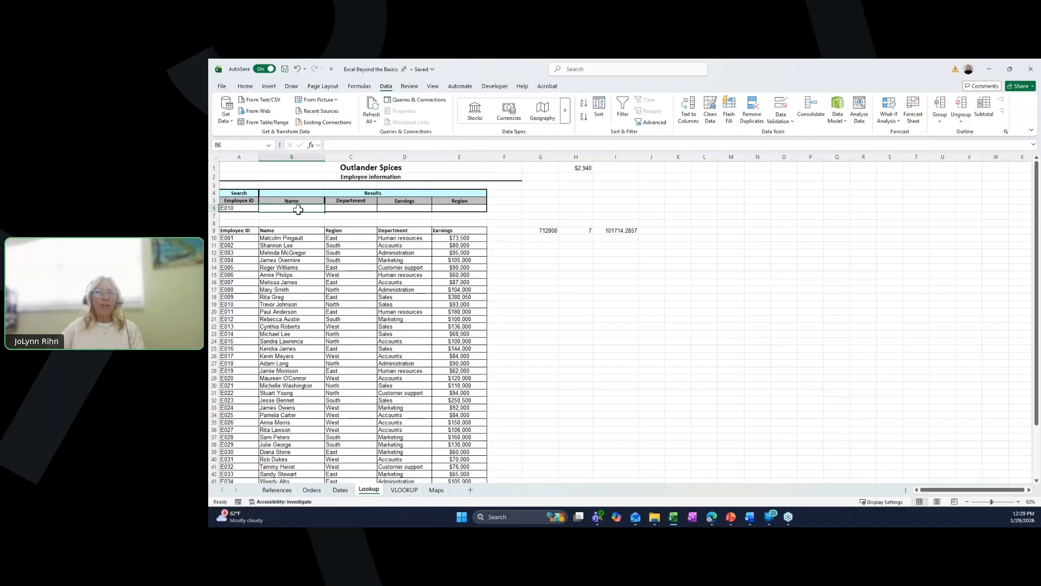
click(337, 208)
click(417, 209)
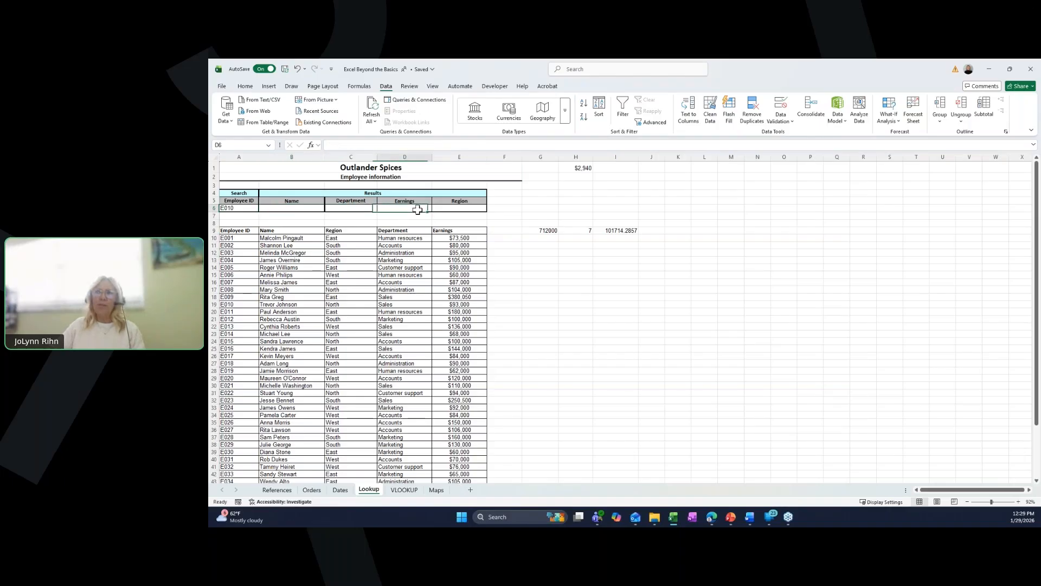
click(457, 210)
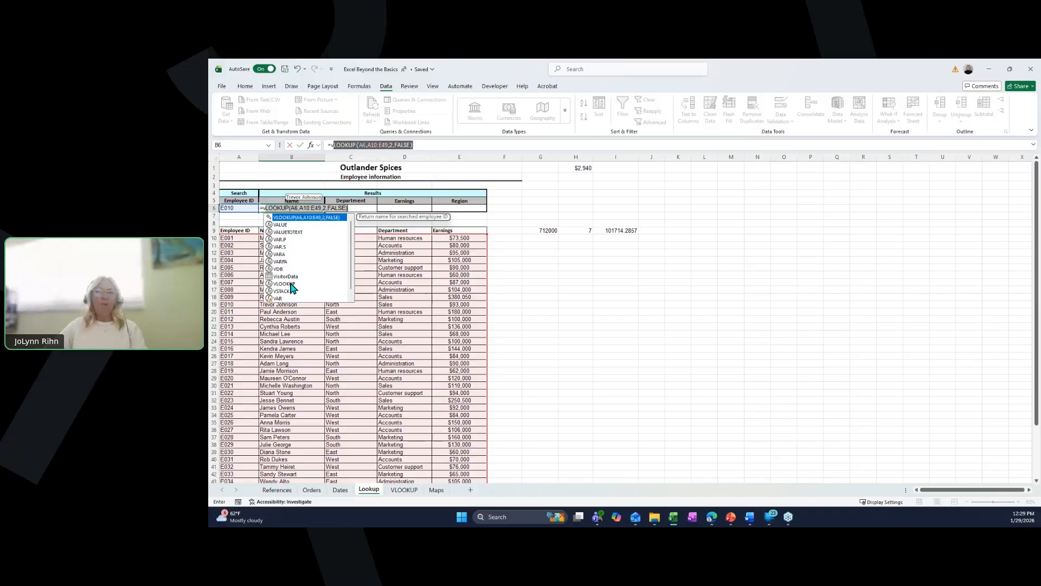
click(291, 285)
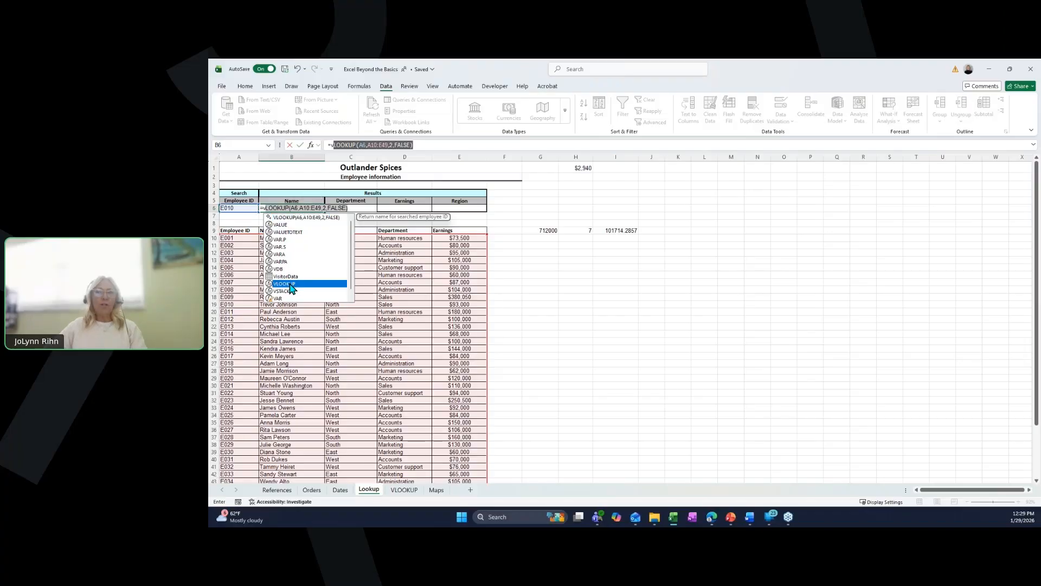
double_click(290, 285)
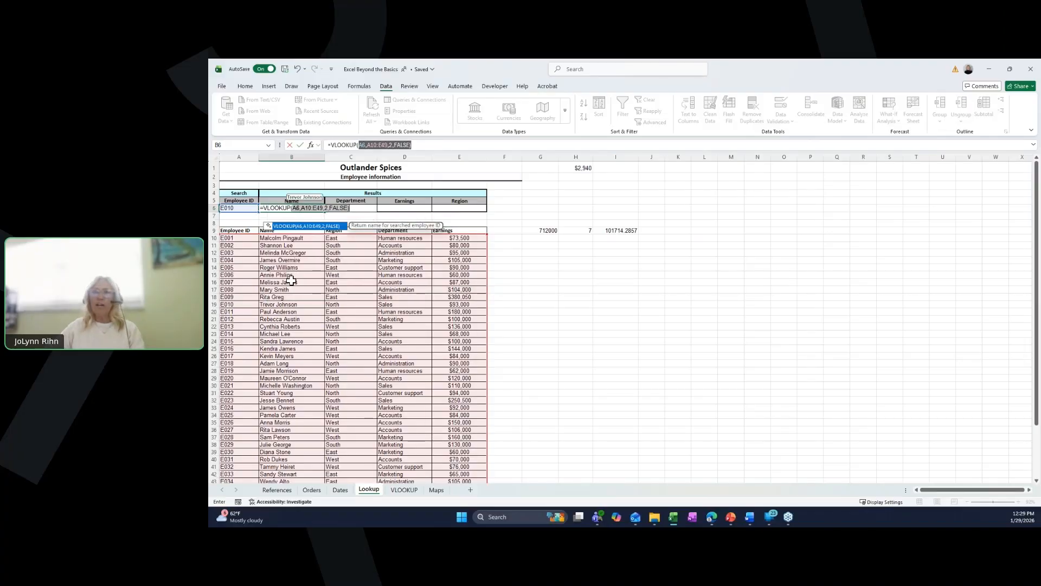
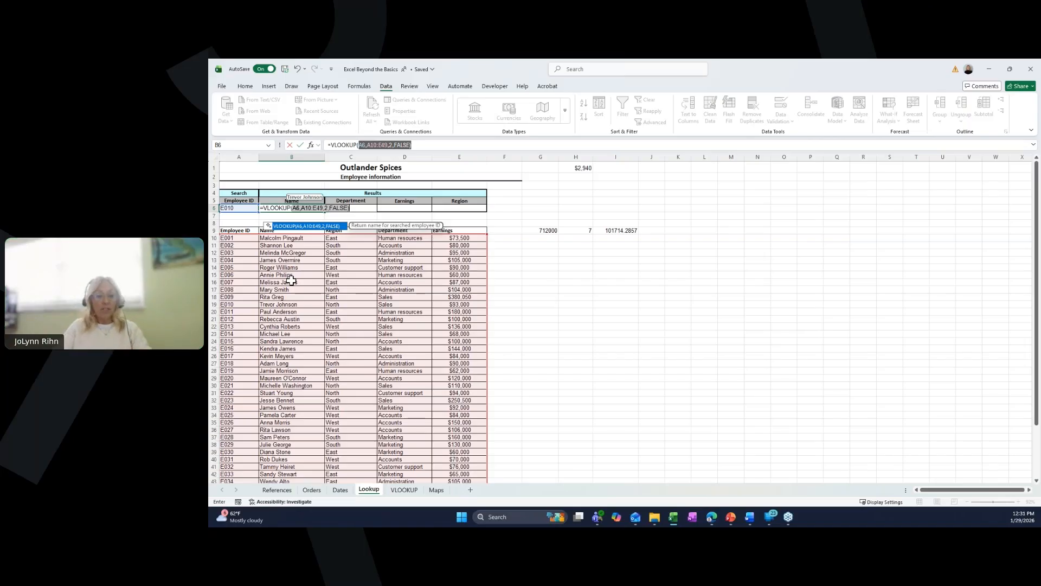
- Complete the B6 formula as =VLOOKUP(A6,A10:E49,2,FALSE) to return the name for the searched employee ID
key(BackSpace)
key(Return)
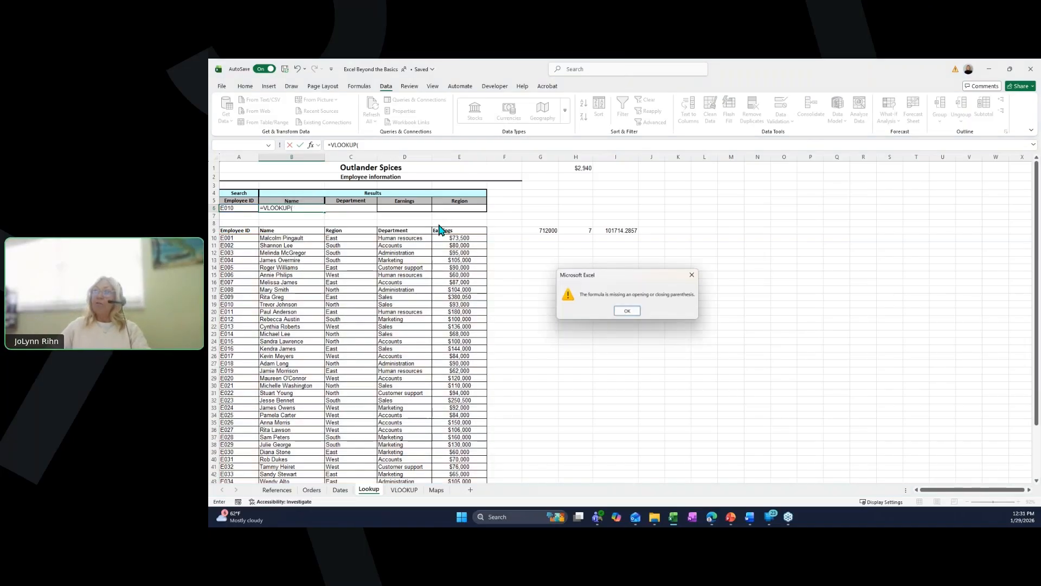
click(628, 311)
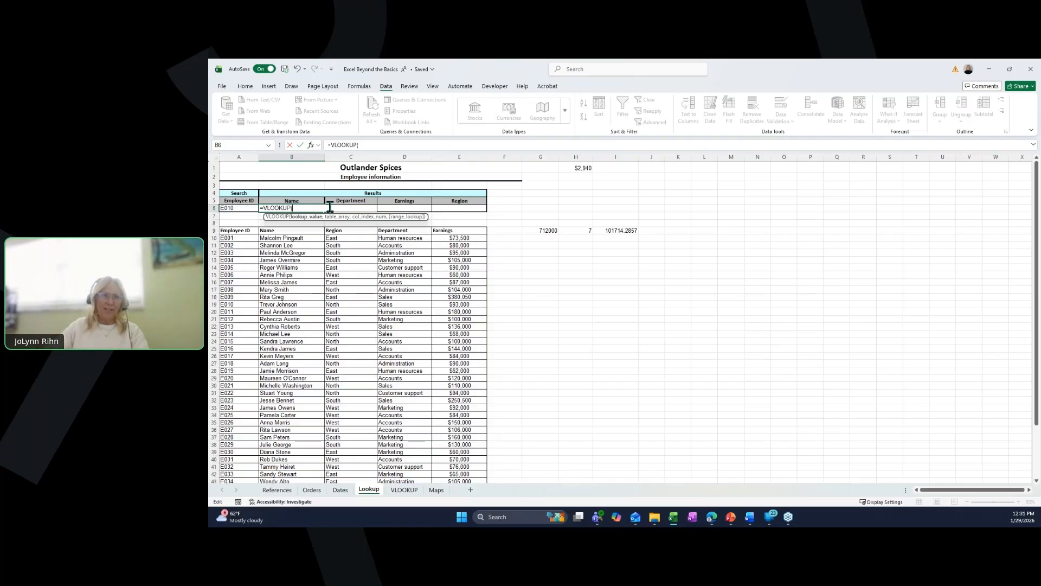
click(241, 208)
text(,)
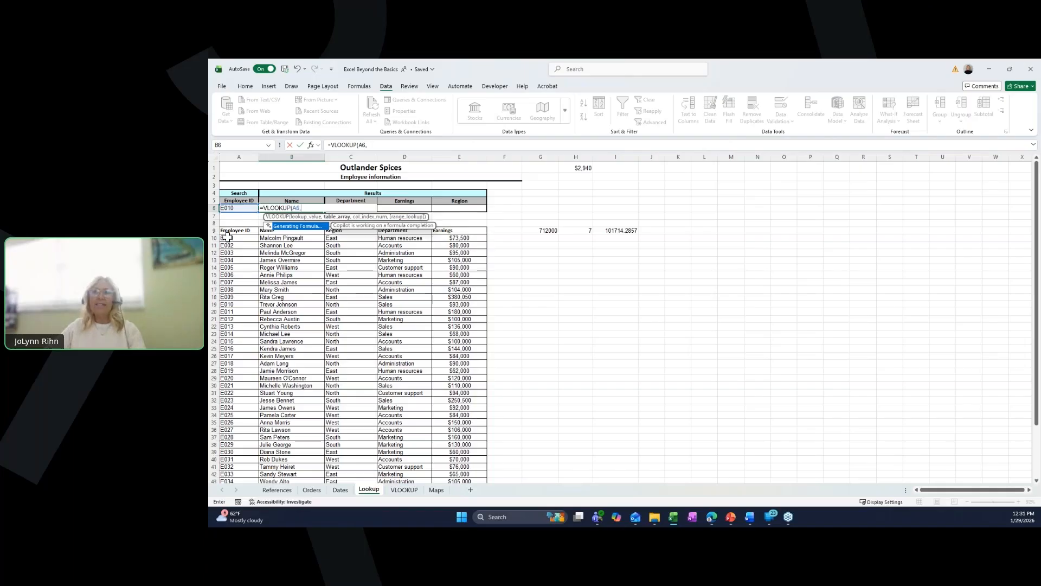
drag(226, 238, 437, 465)
text(,)
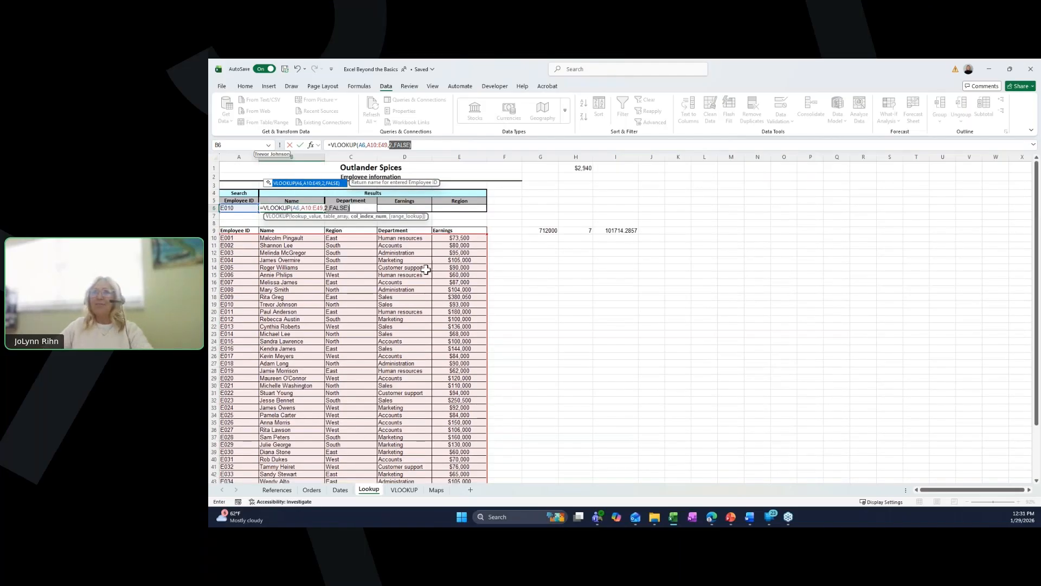
click(430, 144)
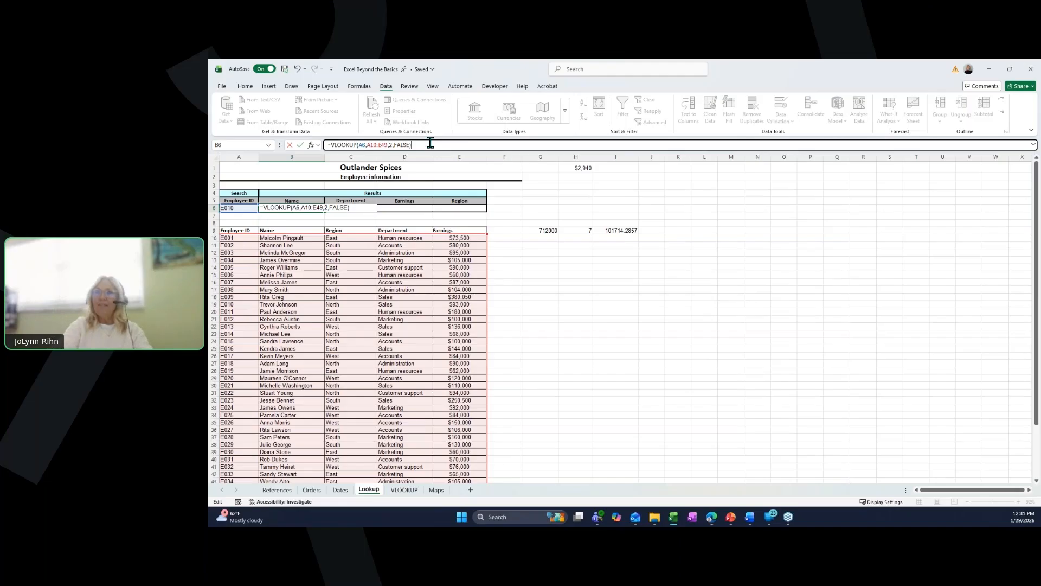
key(ctrl+Return)
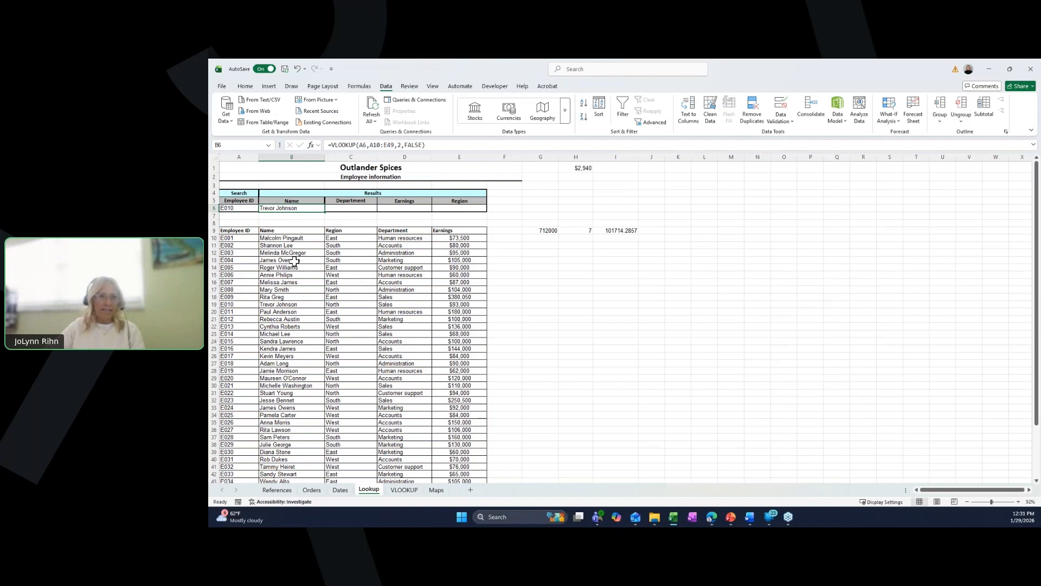
- Pick E013 as the searched employee ID in A6 from its dropdown list
click(246, 209)
click(262, 209)
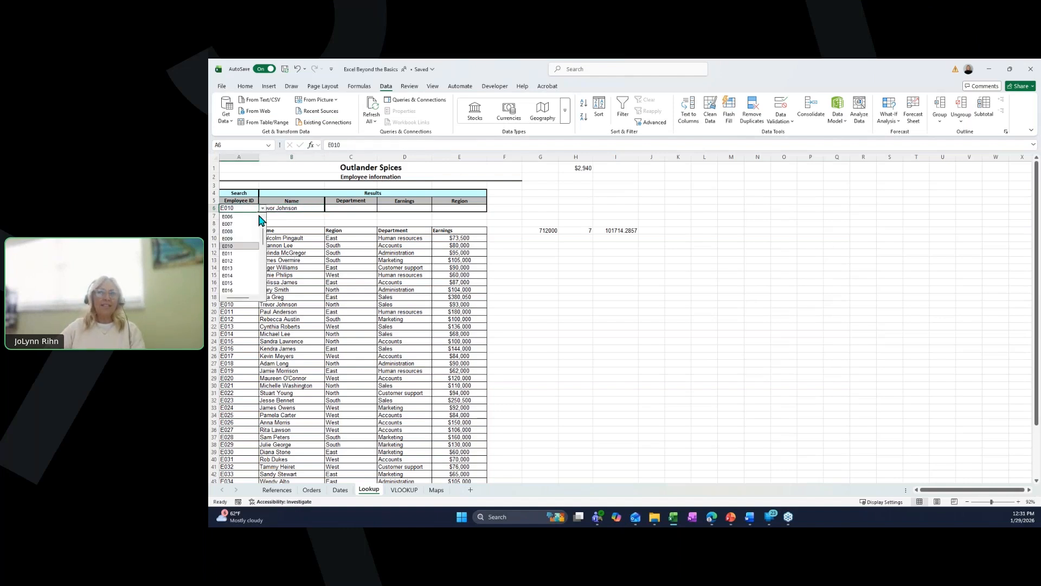
click(243, 269)
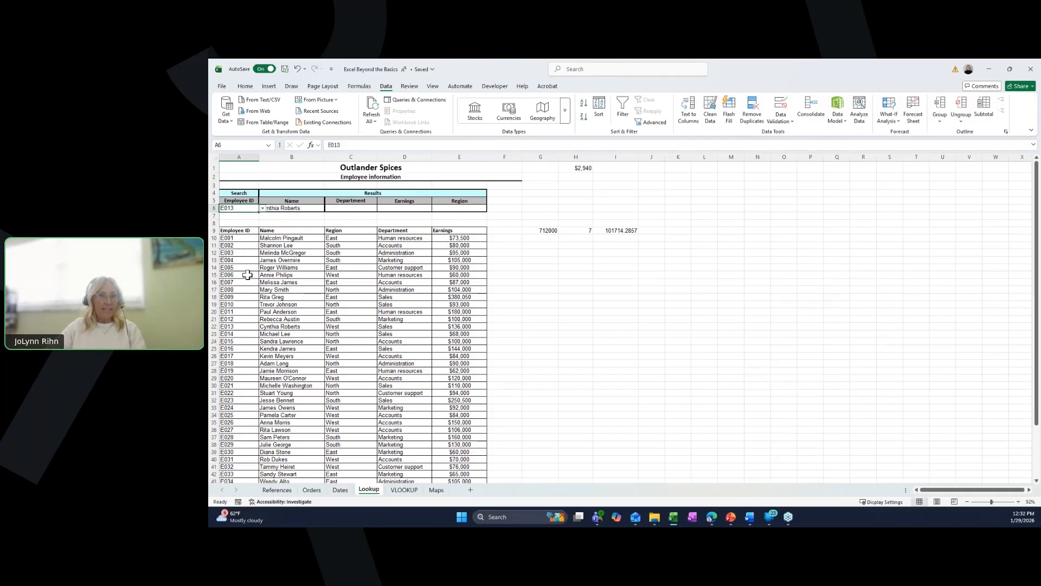
- In B7 enter =XLOOKUP(A6,Employee_ID,Name) to return the employee's name using the named ranges
click(291, 209)
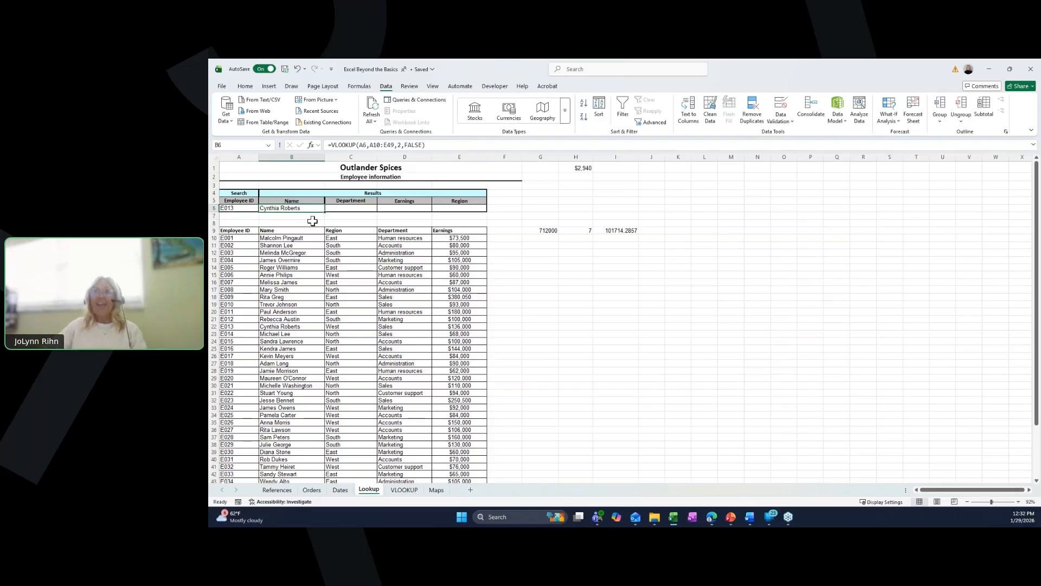
key(ctrl+c)
click(314, 217)
key(Escape)
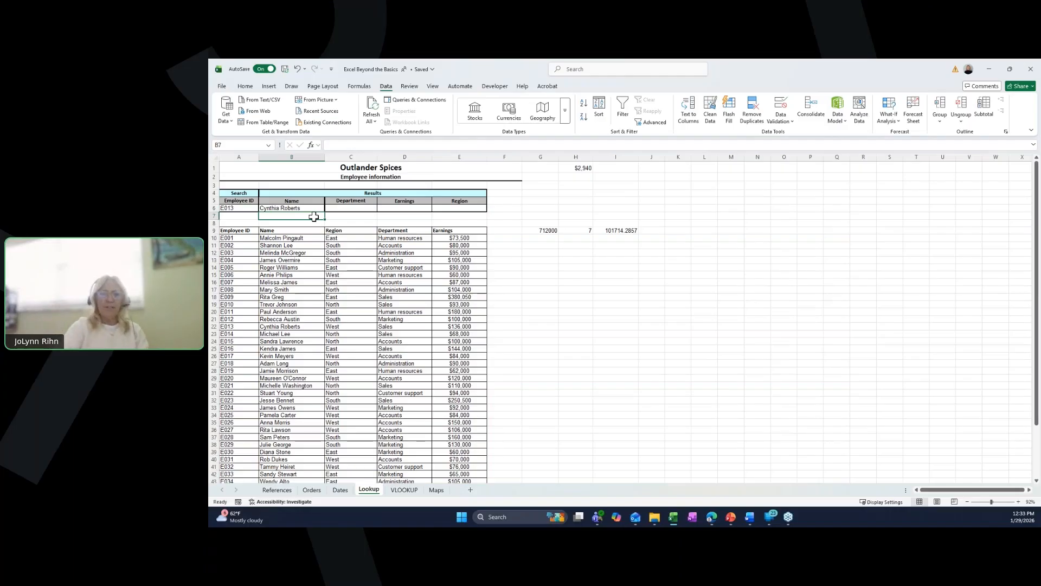
text(=)
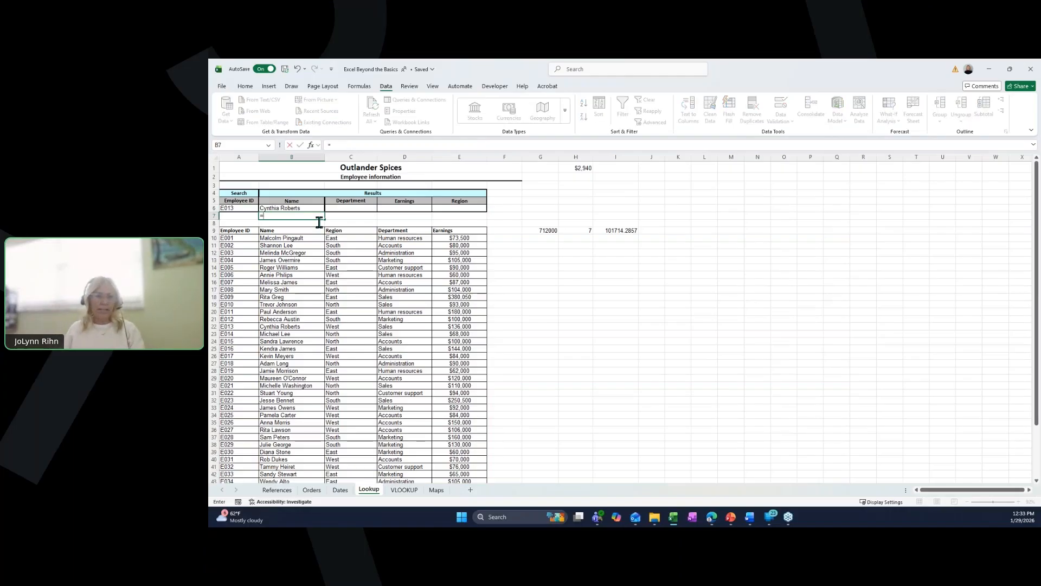
text(x)
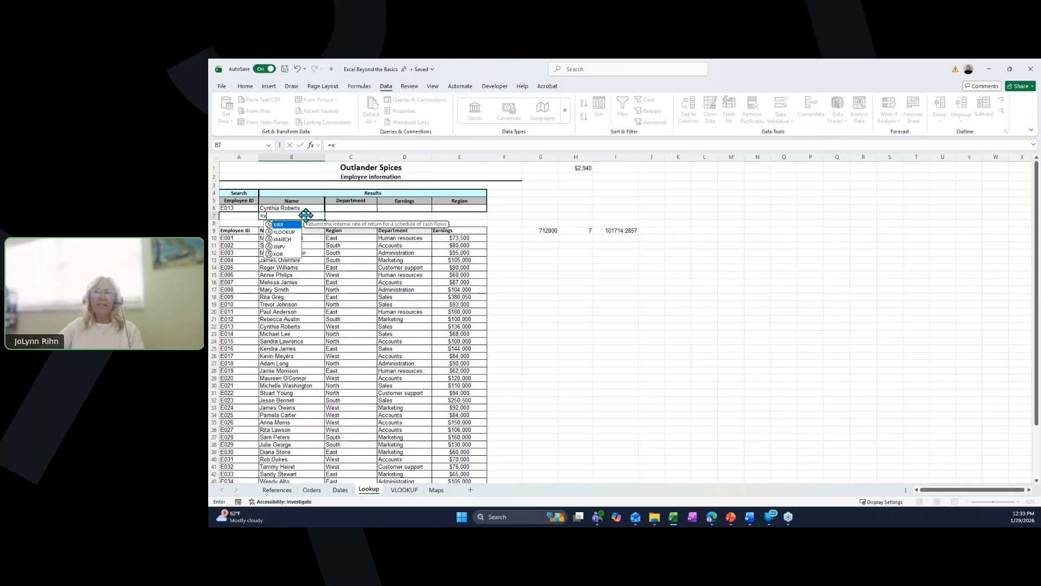
double_click(285, 232)
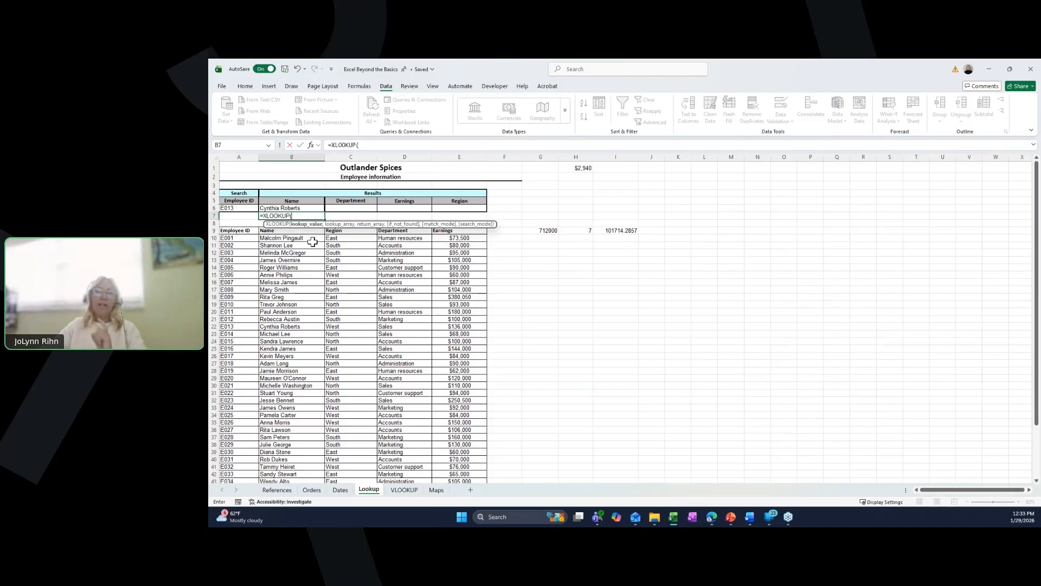
click(241, 209)
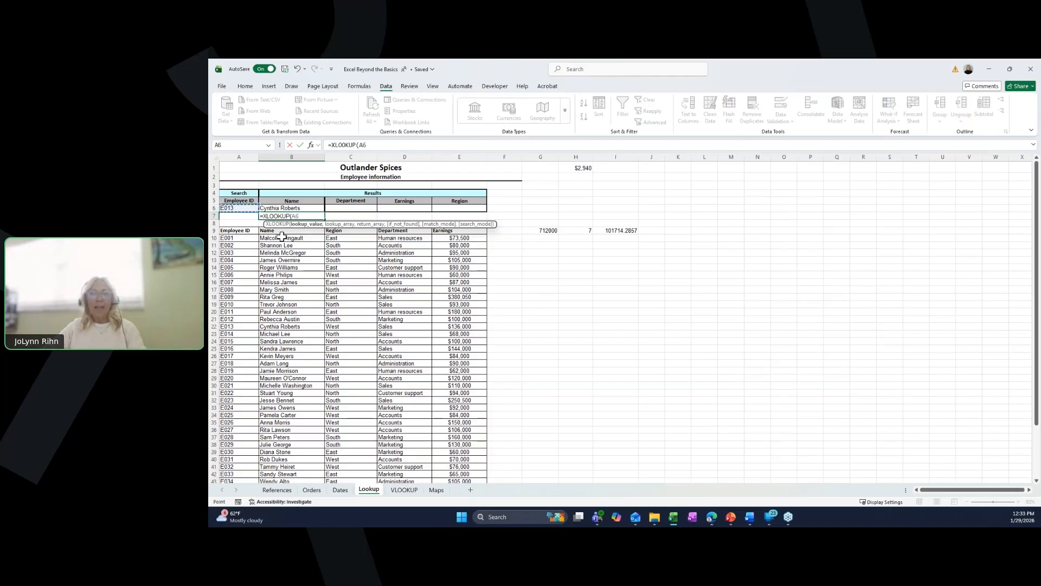
text(,)
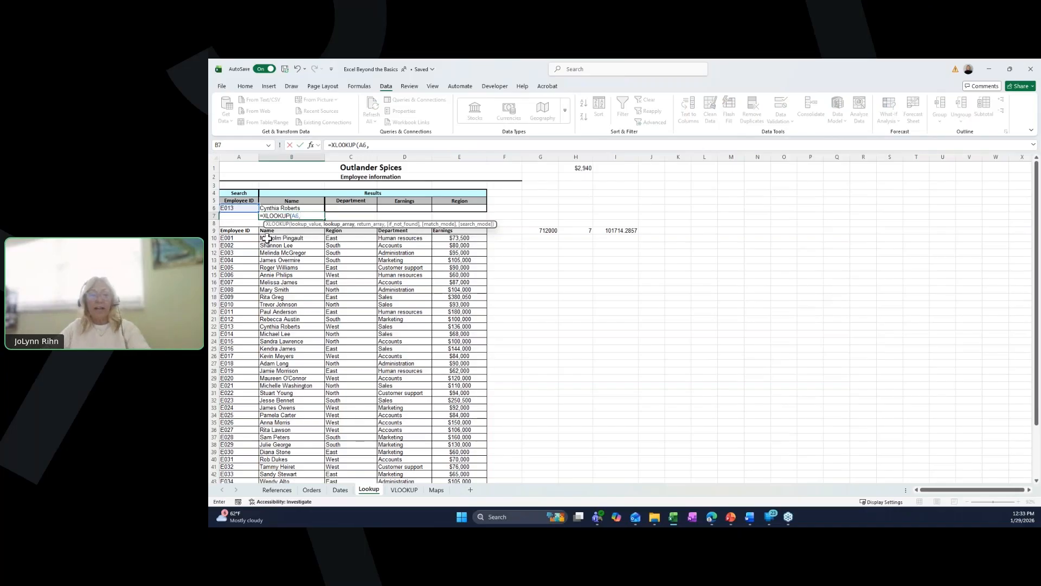
text(em)
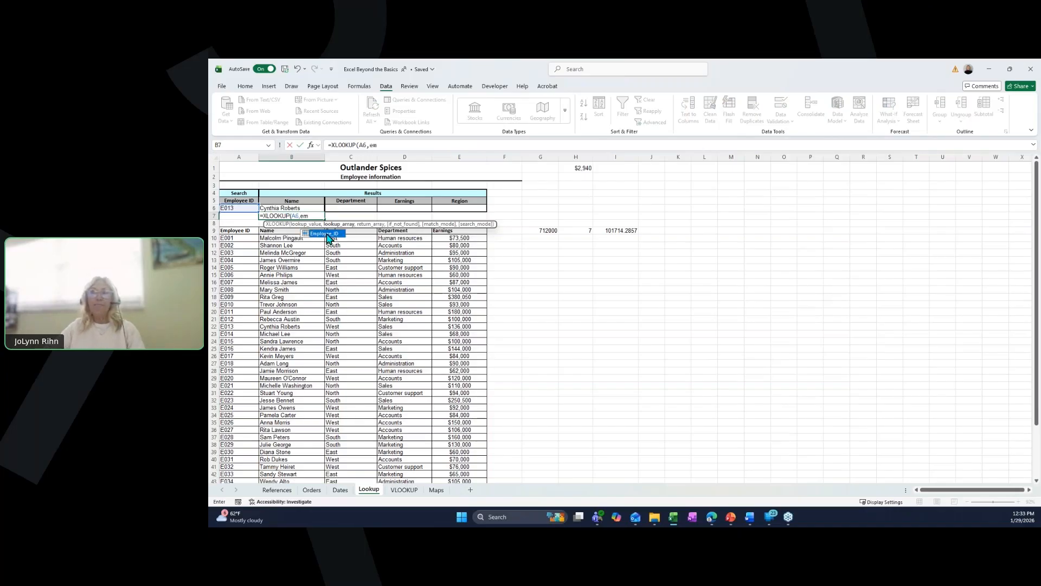
double_click(328, 234)
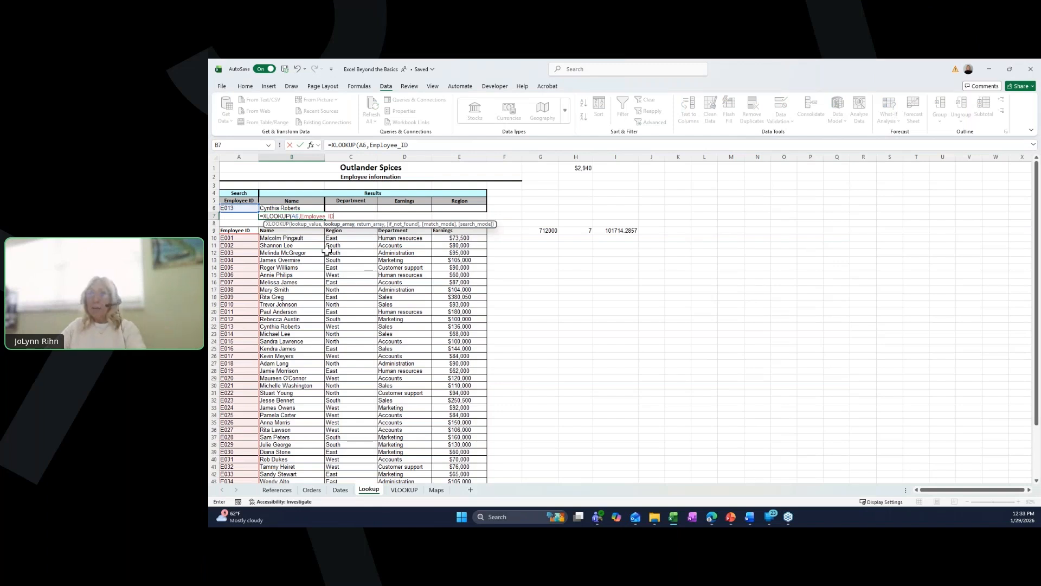
text(,)
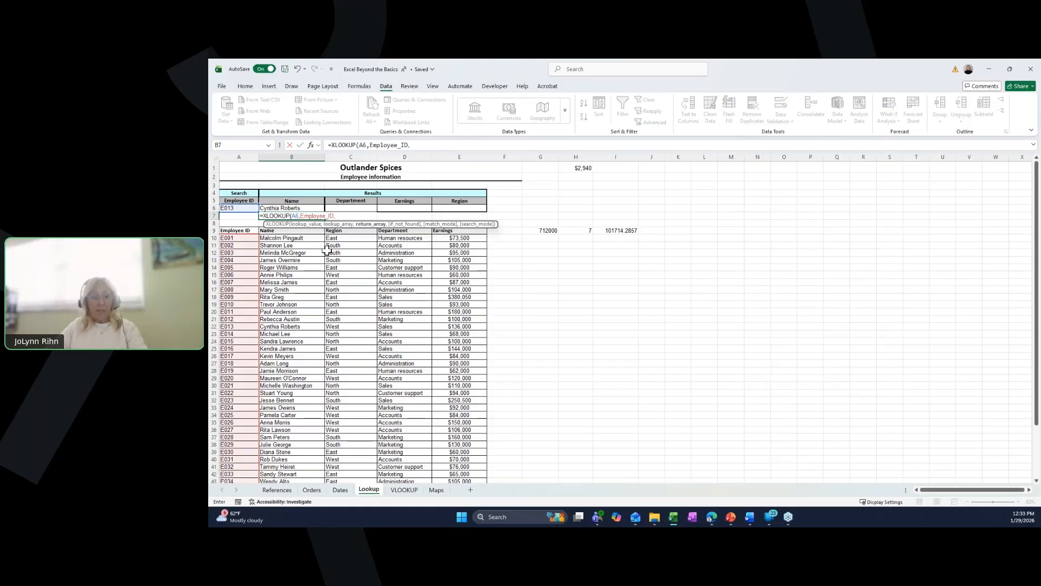
text(n)
double_click(350, 249)
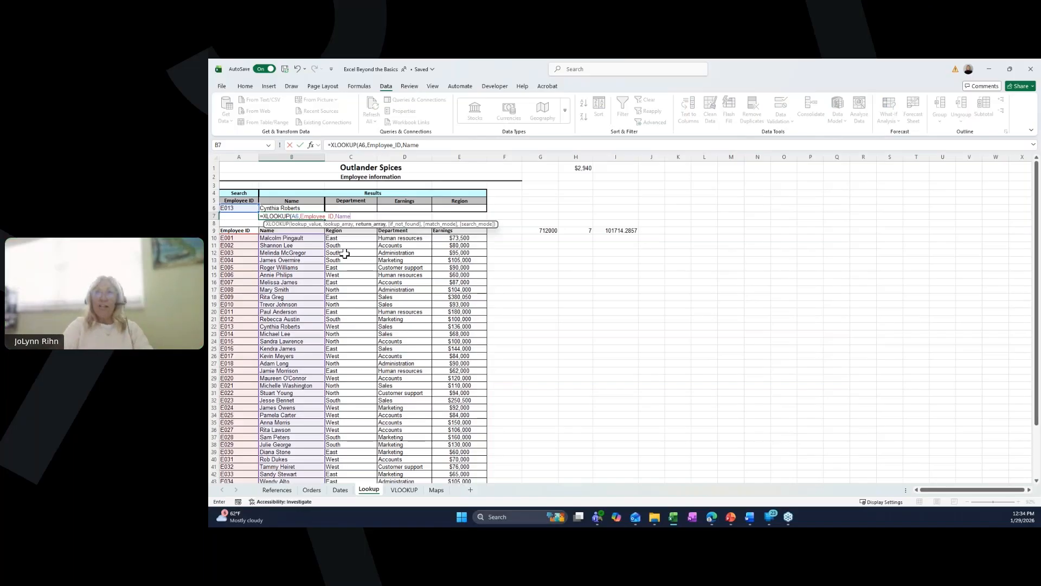
key(ctrl+Return)
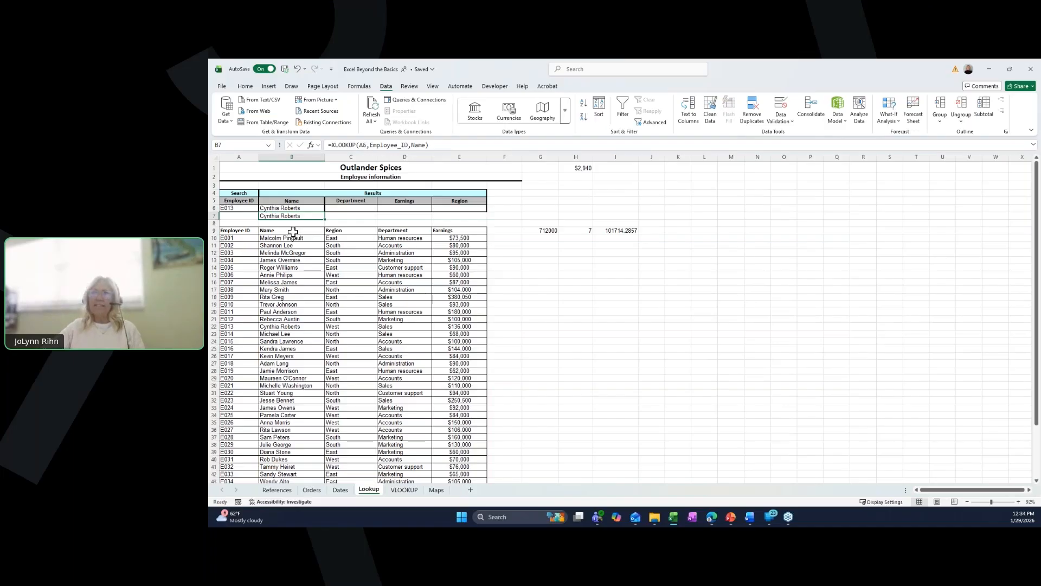
- Copy the Name, Region, Department and Earnings headers into K2 and autofit columns K through N
drag(293, 232, 437, 232)
key(ctrl+c)
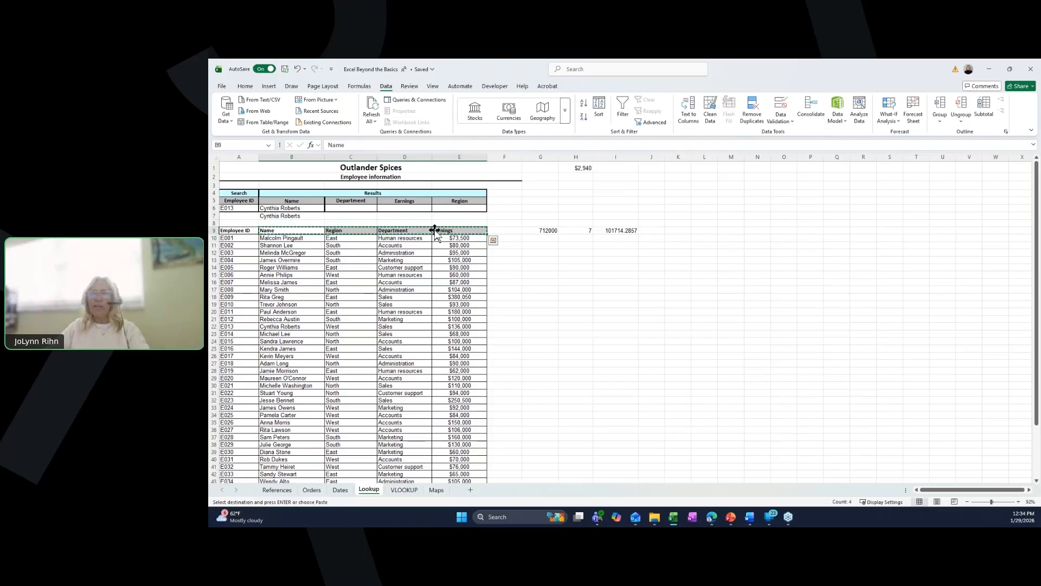
click(684, 177)
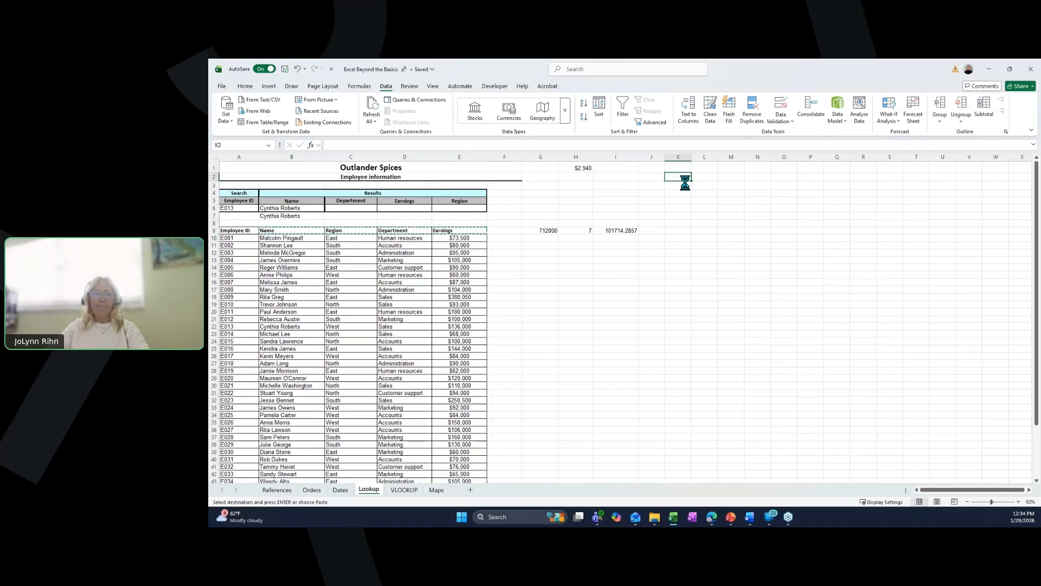
key(ctrl+v)
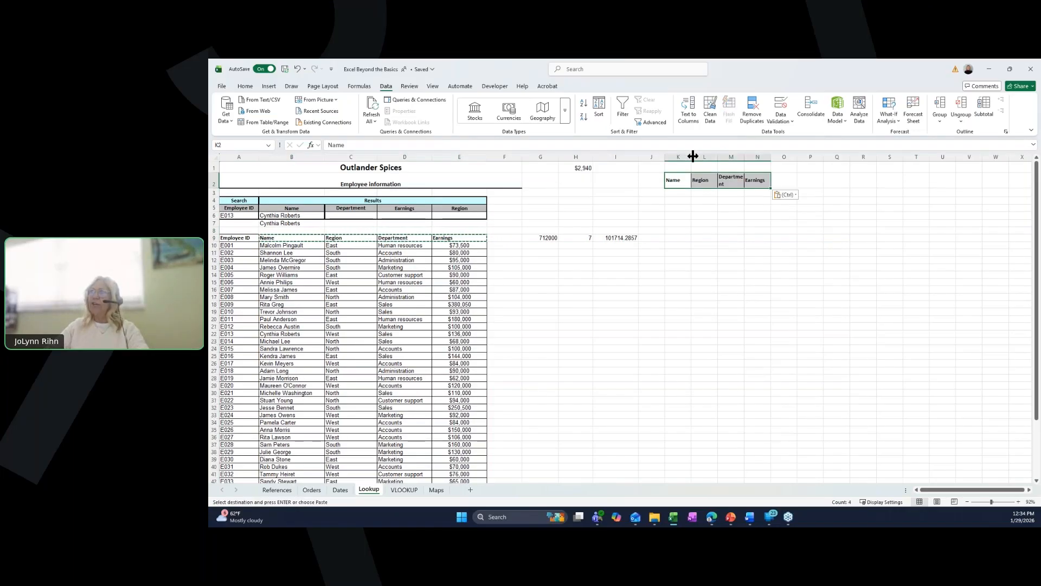
double_click(692, 156)
drag(683, 157, 827, 158)
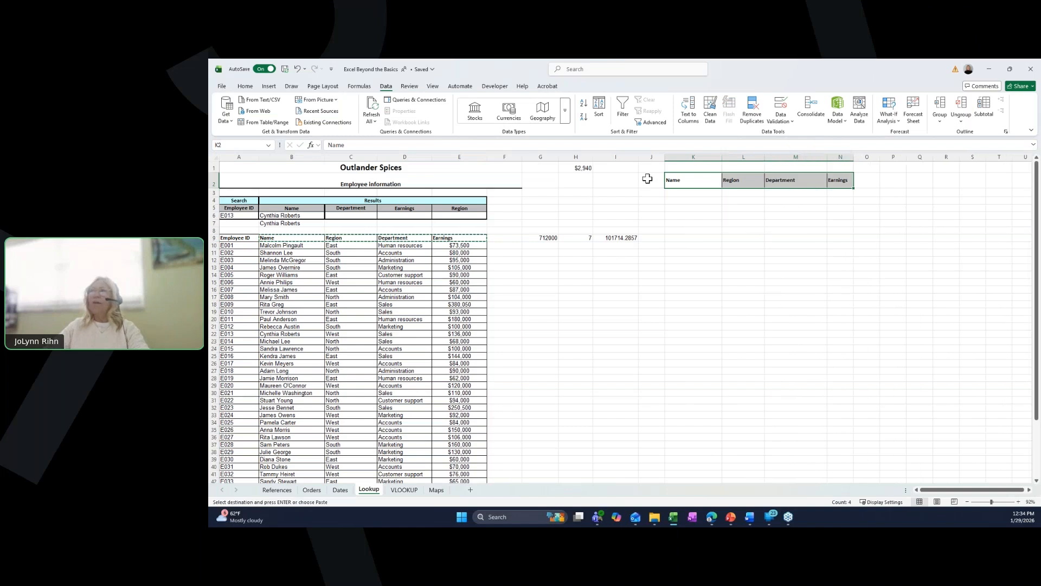
- Enter E009 as a search employee ID in J3
click(645, 180)
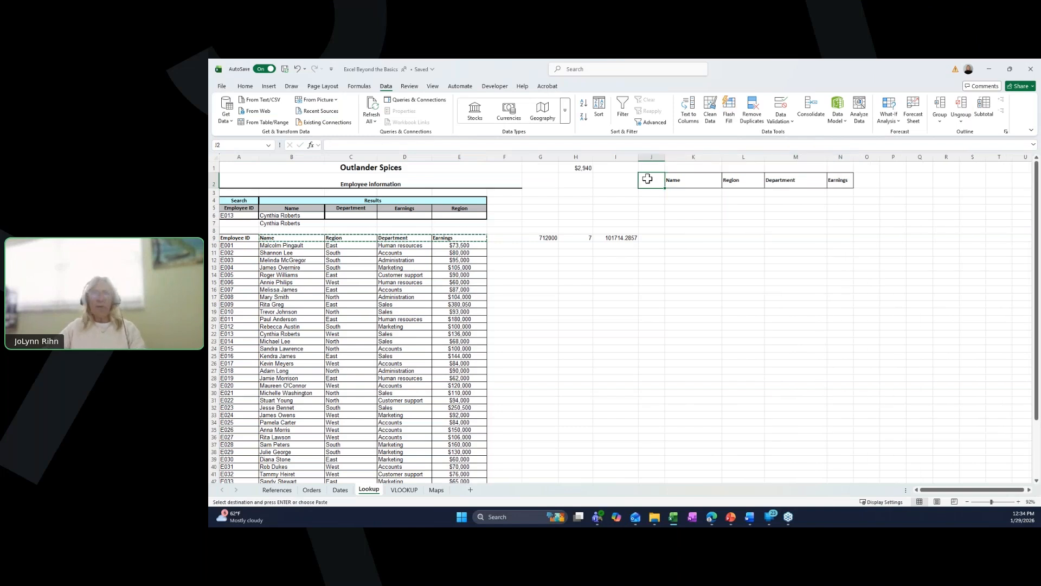
click(648, 192)
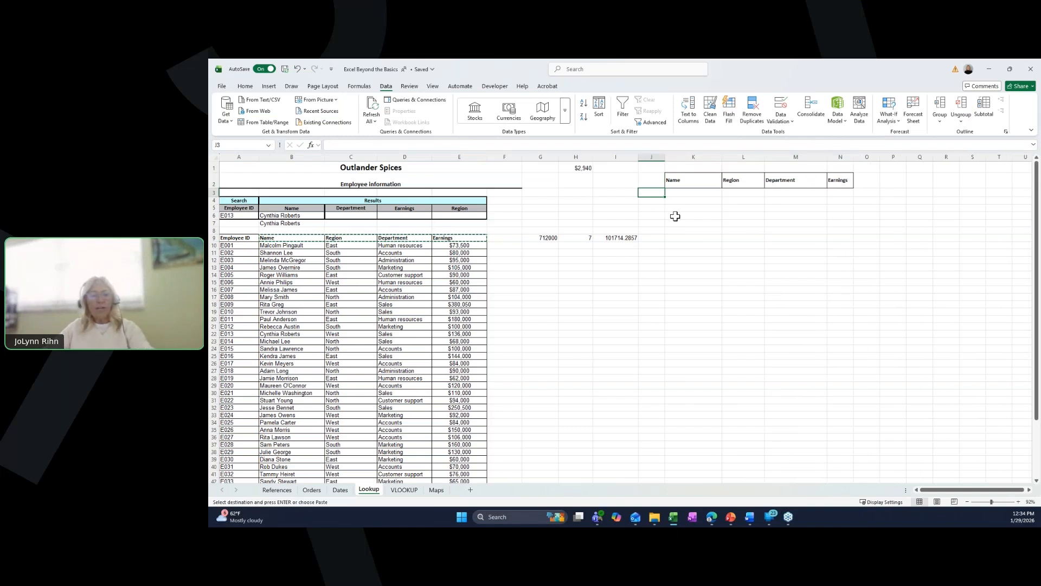
text(E)
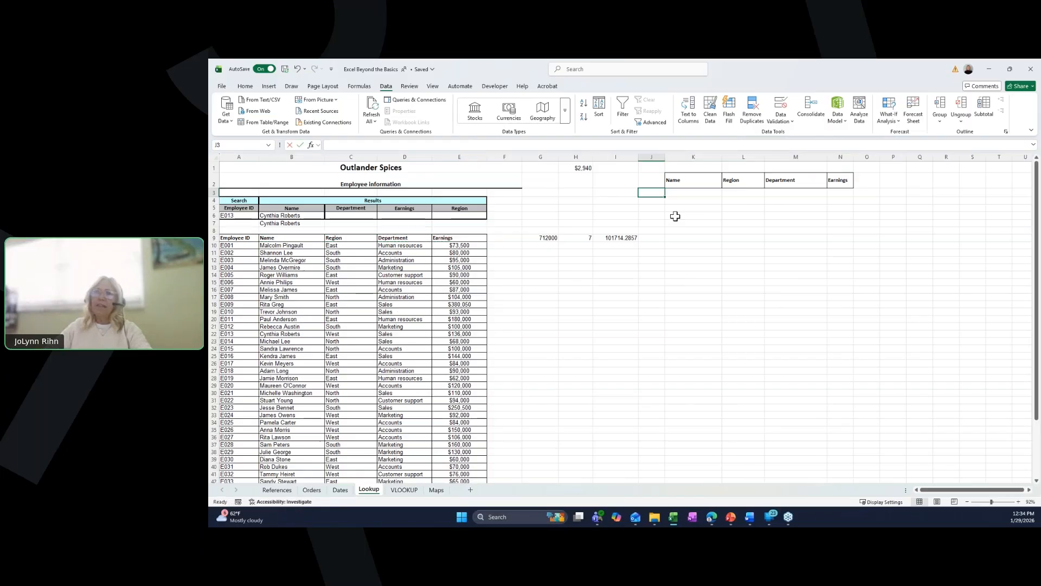
text(009)
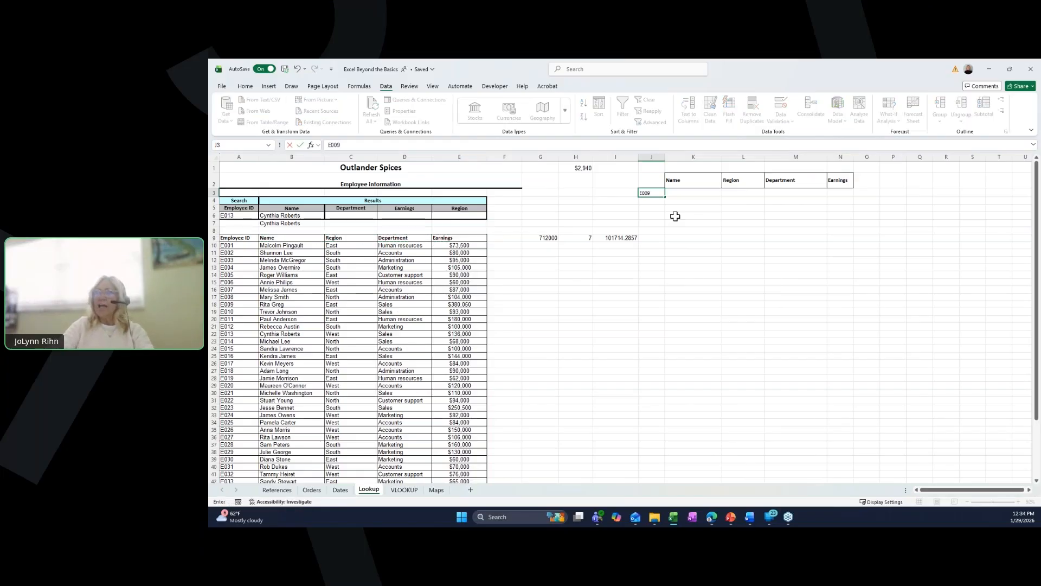
click(693, 194)
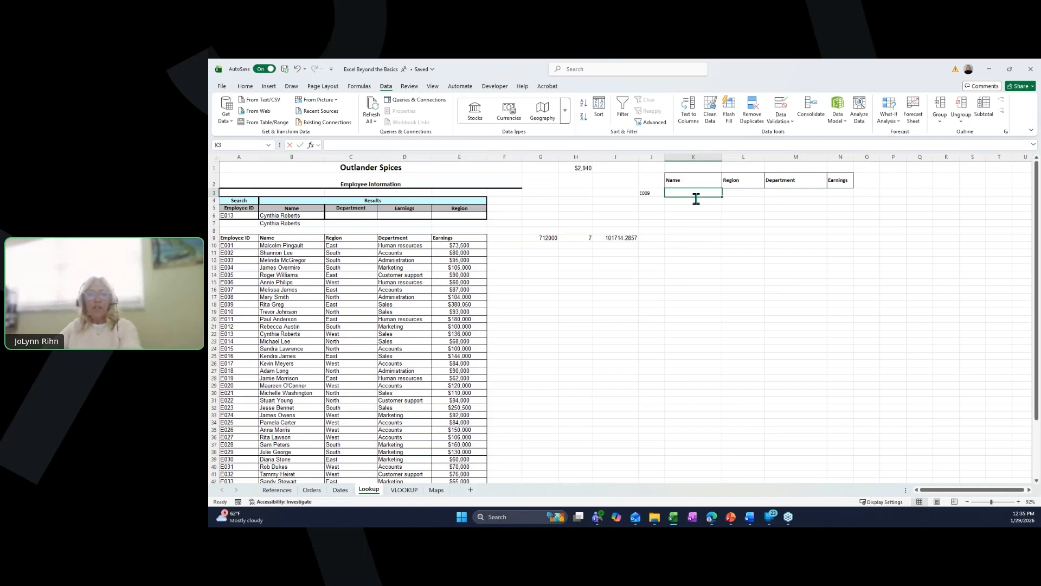
- In K3 enter =XLOOKUP(J3,Employee_ID,B10:E49) to return the name, region, department and earnings for the searched ID
text(=x)
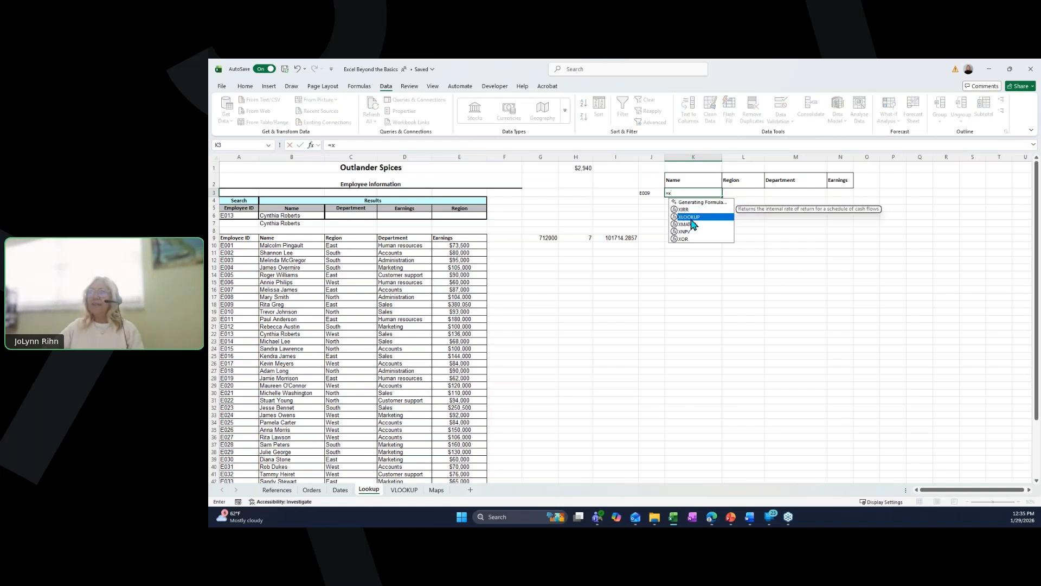
double_click(694, 218)
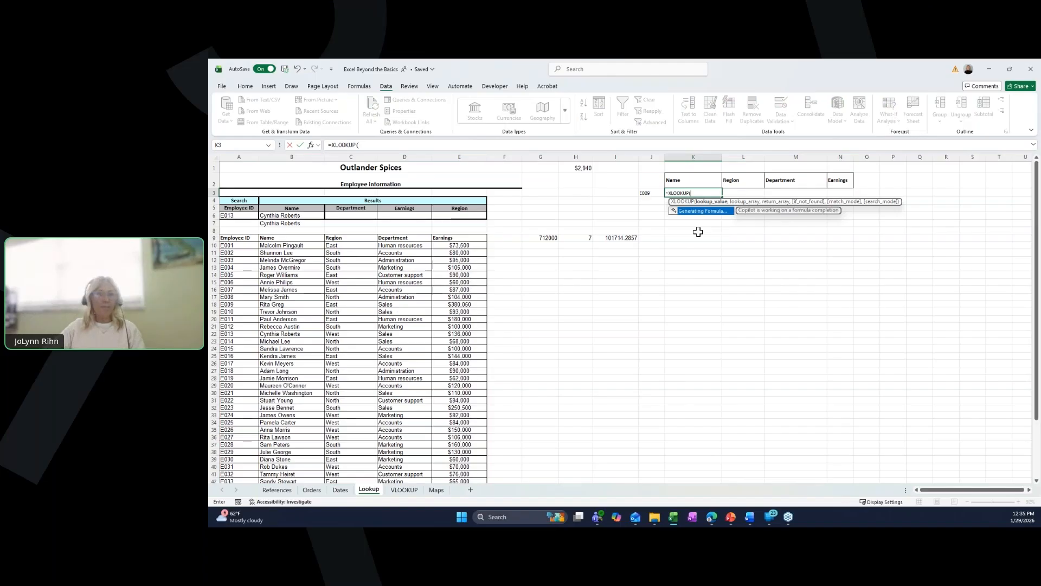
click(655, 193)
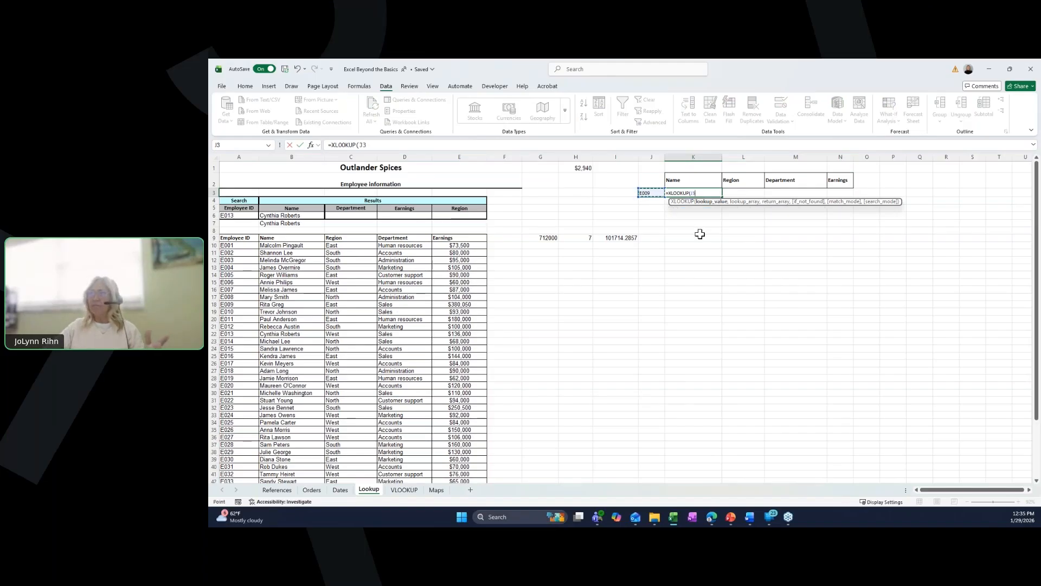
text(,)
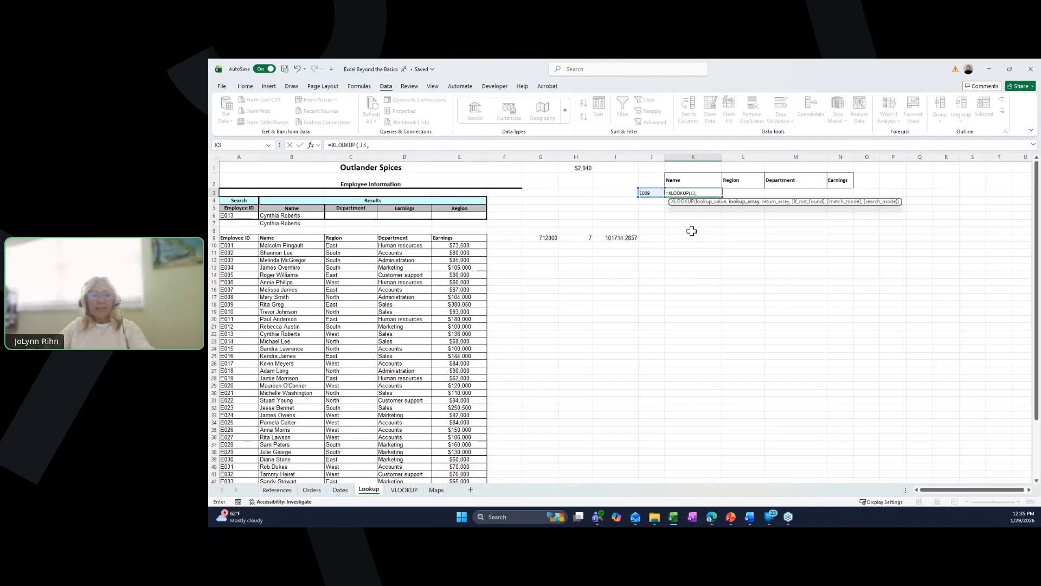
text(em)
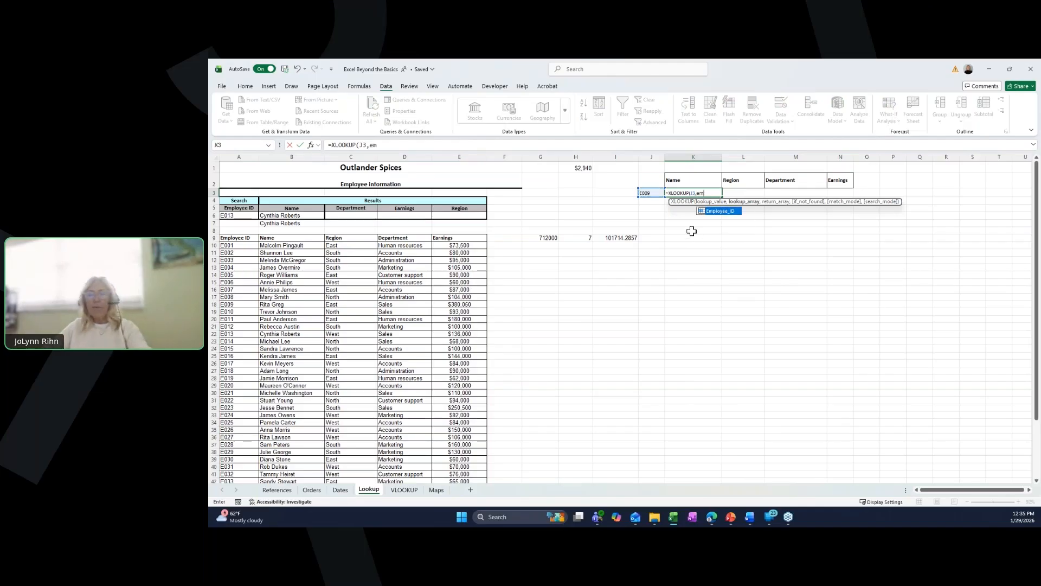
double_click(725, 212)
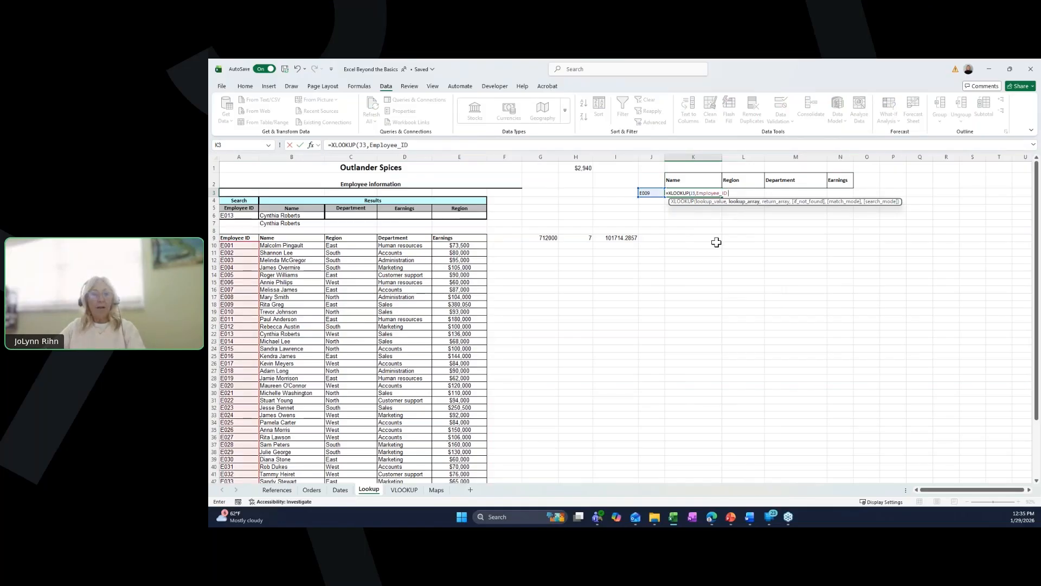
text(,)
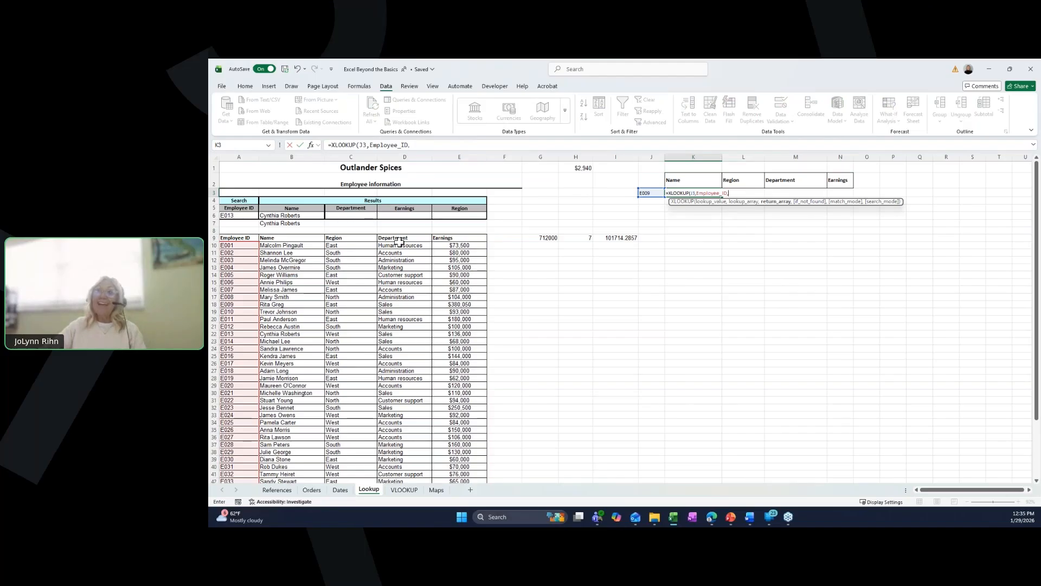
drag(277, 246, 452, 469)
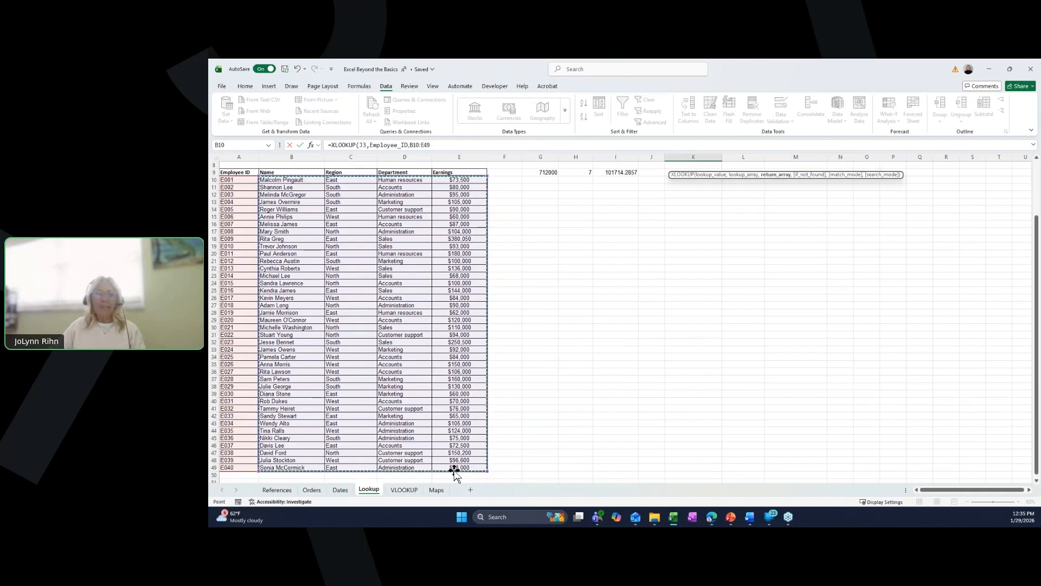
key(Return)
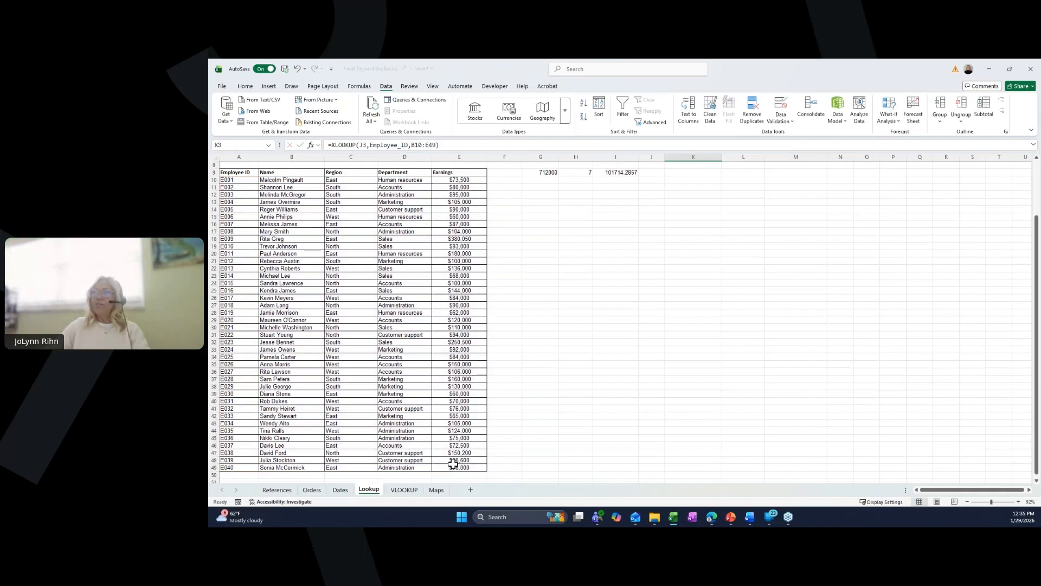
scroll(448, 396, up, 3)
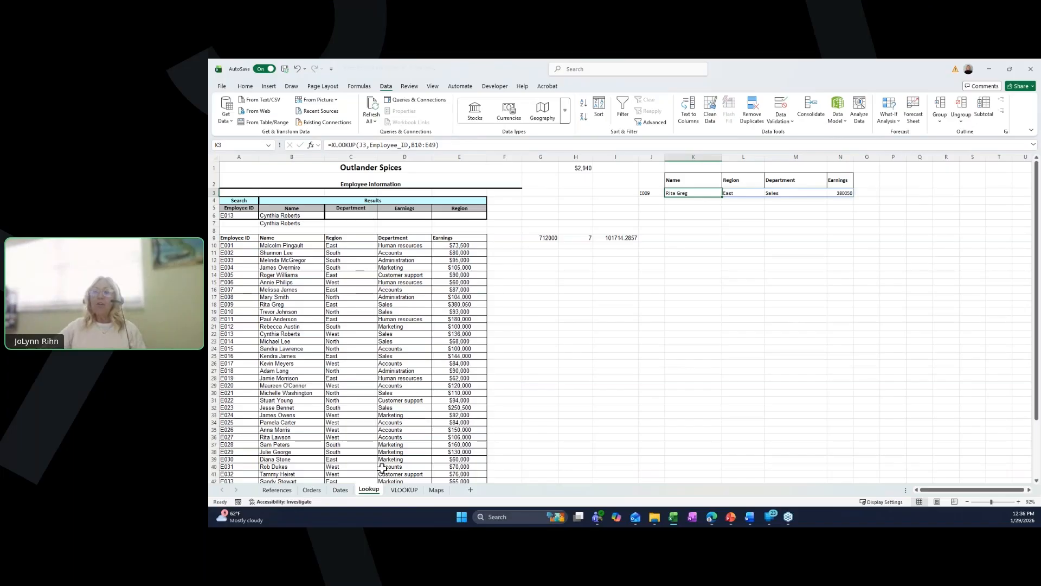
- On the Orders sheet, select the Extended Price values from I2 down and name the range ExtendedPrice
click(313, 491)
click(402, 196)
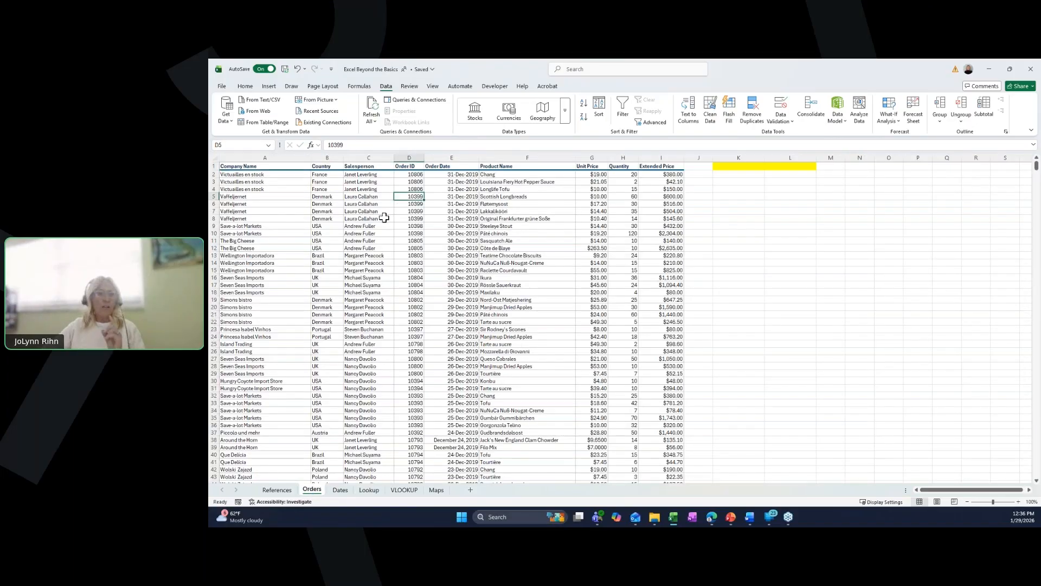
click(647, 173)
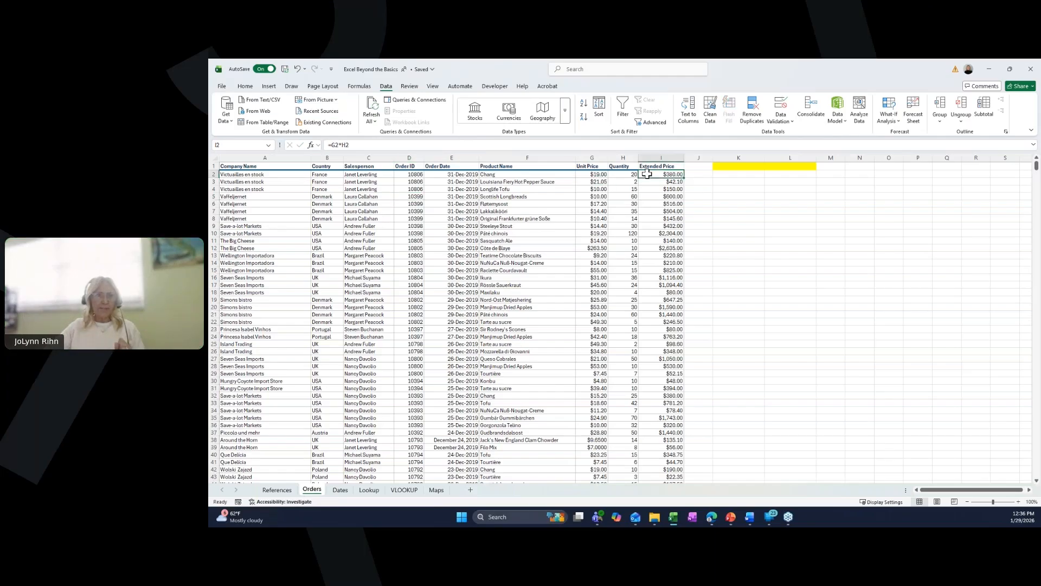
key(ctrl+shift+Down)
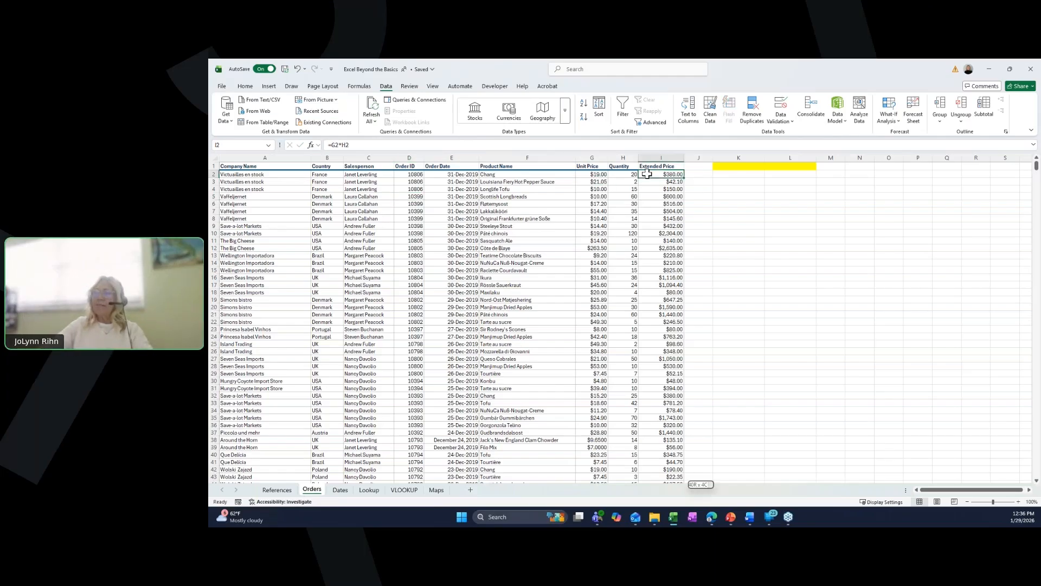
key(ctrl+shift+Down)
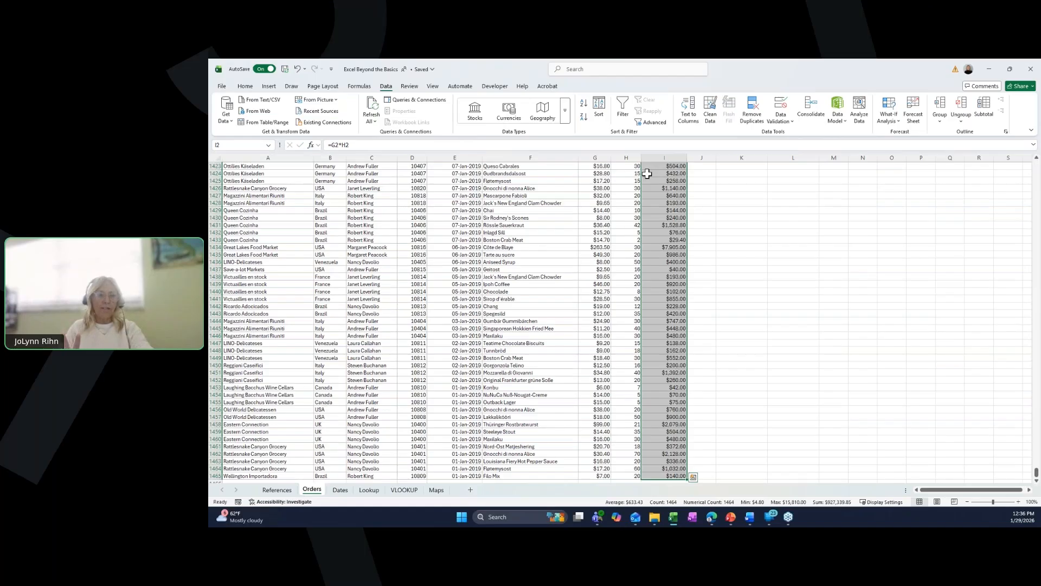
click(243, 144)
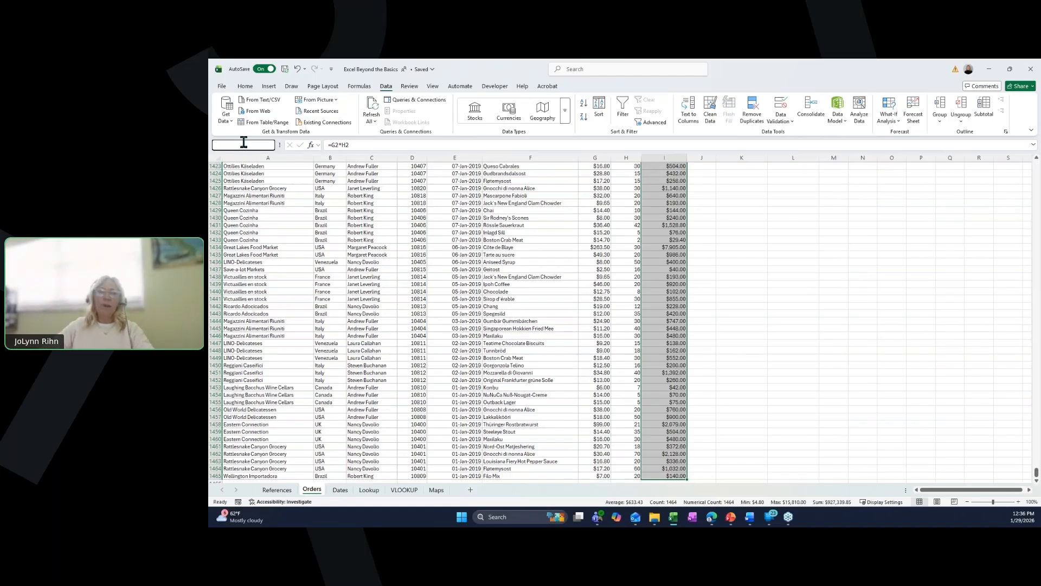
text(Exte)
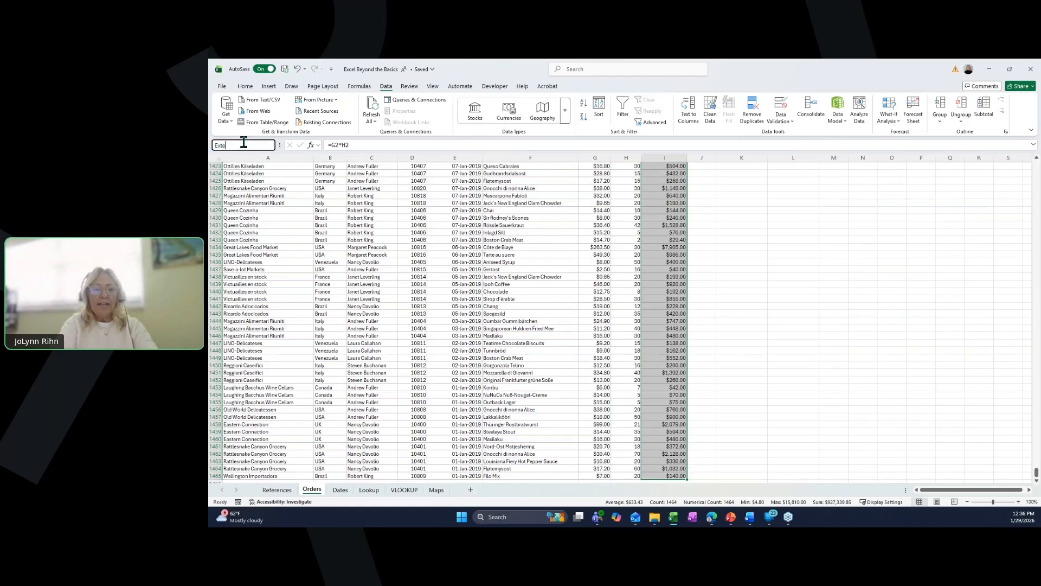
text(ended)
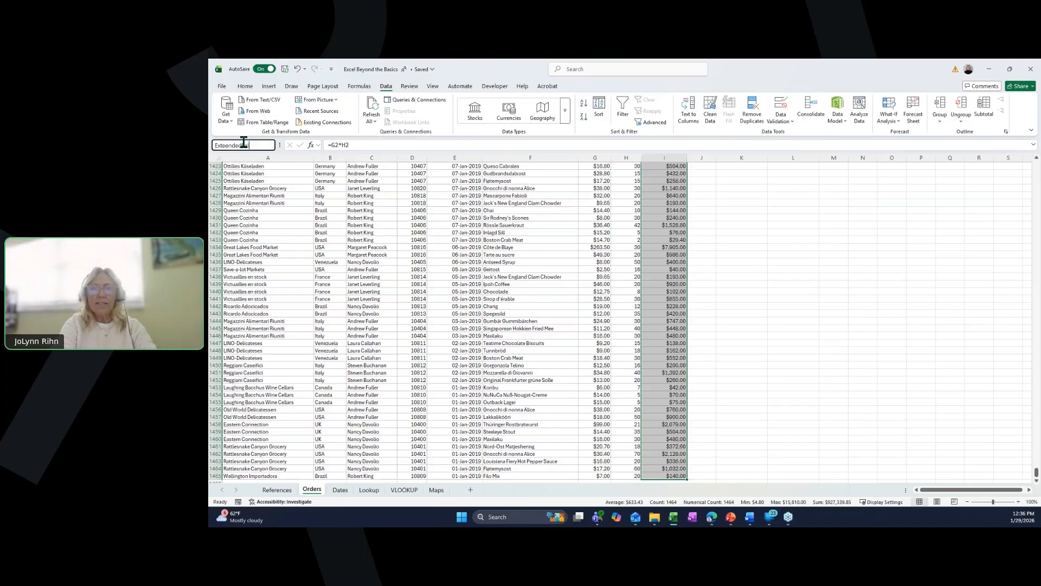
text(Price)
key(Return)
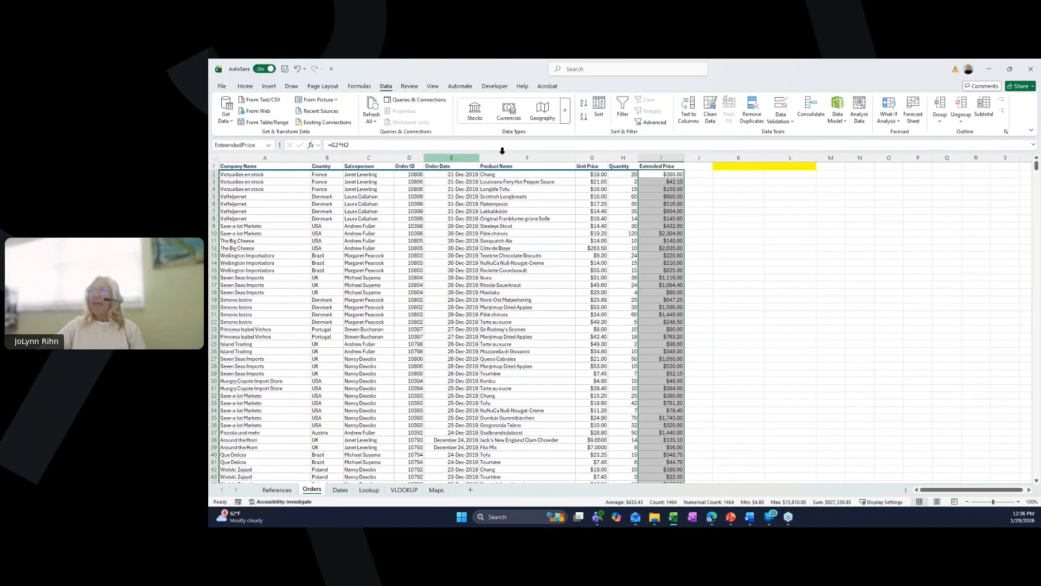
- In K1 enter =SUM(ExtendedPrice) to total the extended prices
click(741, 166)
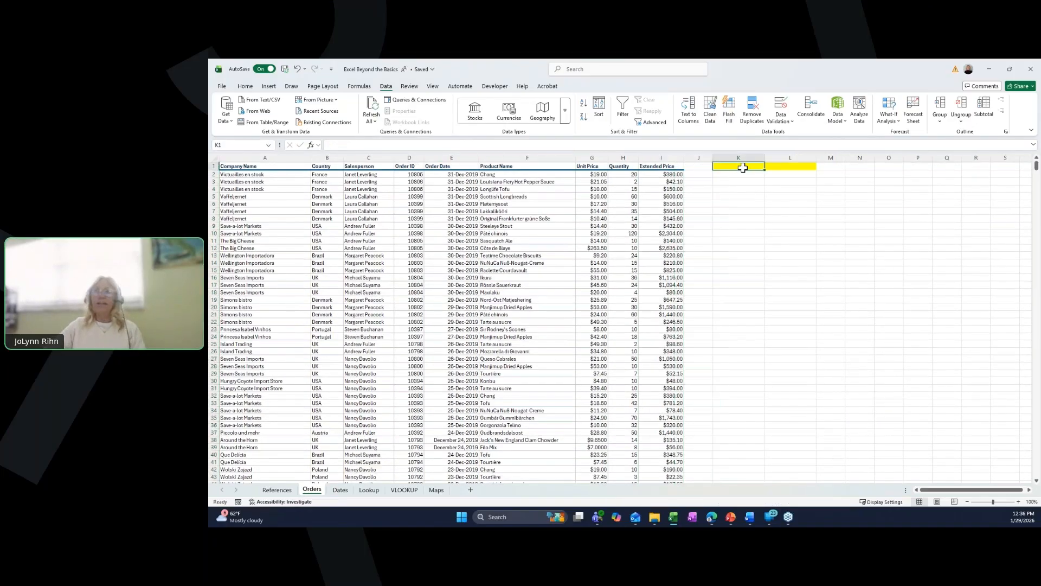
text(=)
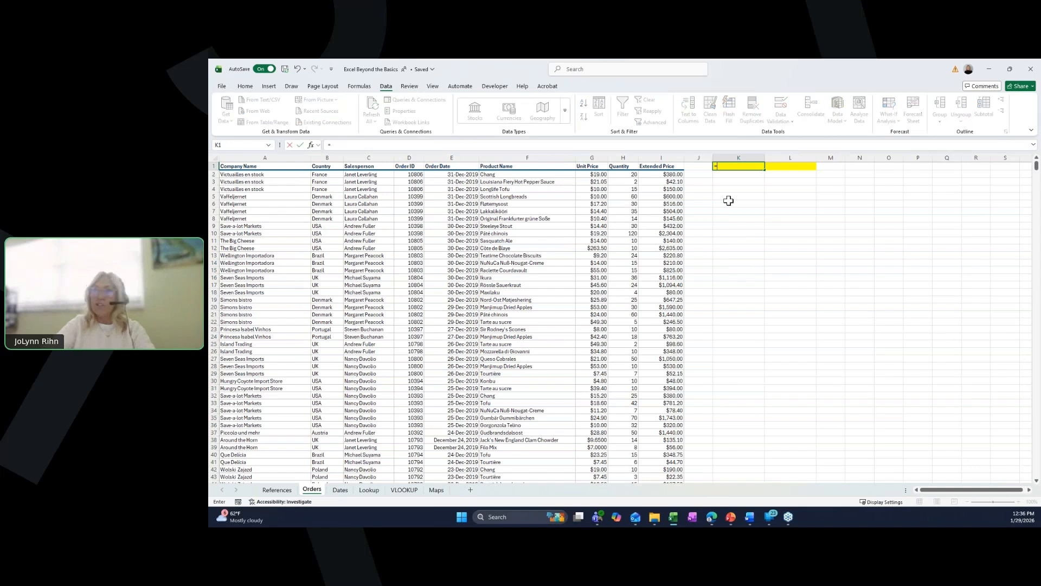
text(s)
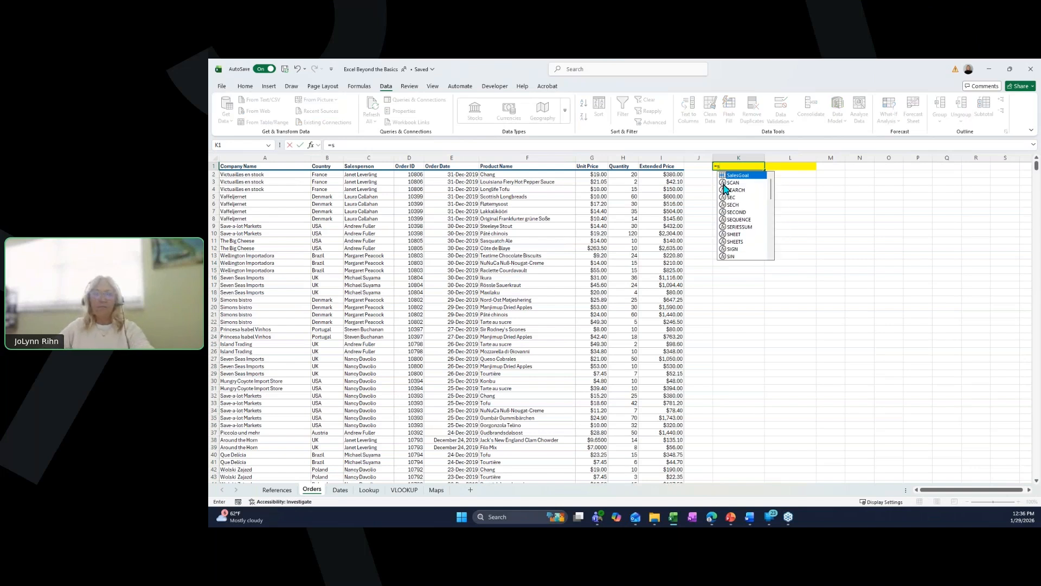
text(um(ex)
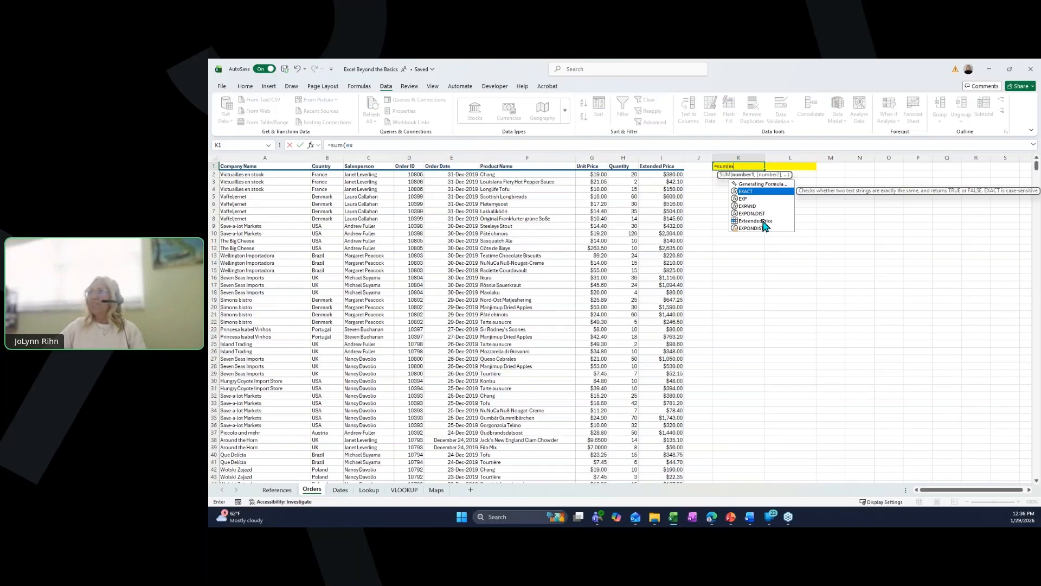
double_click(765, 215)
key(ctrl+Return)
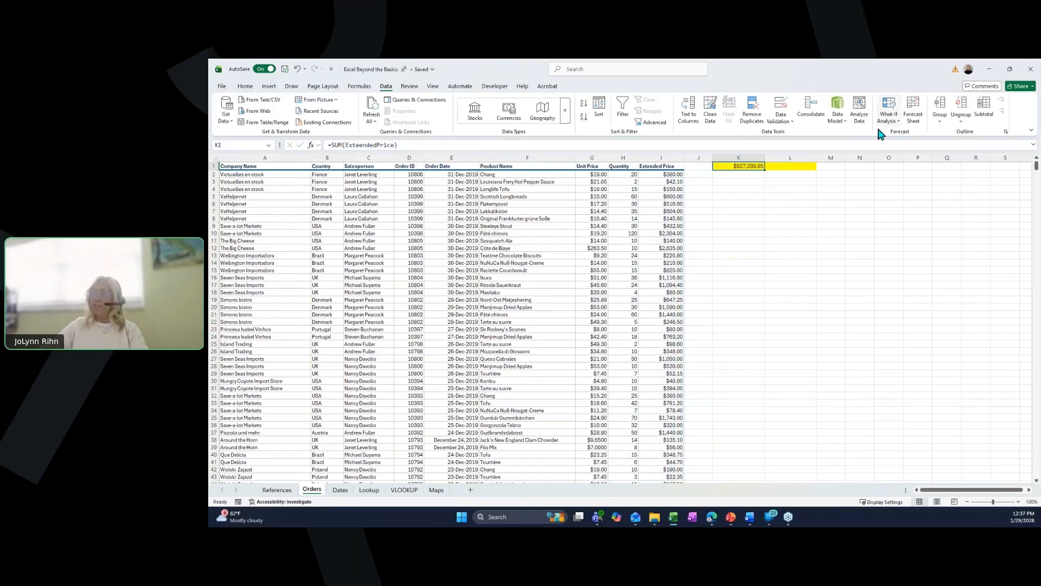
- In L1 enter =SUBTOTAL(9,ExtendedPrice) to sum only the visible extended prices
click(804, 168)
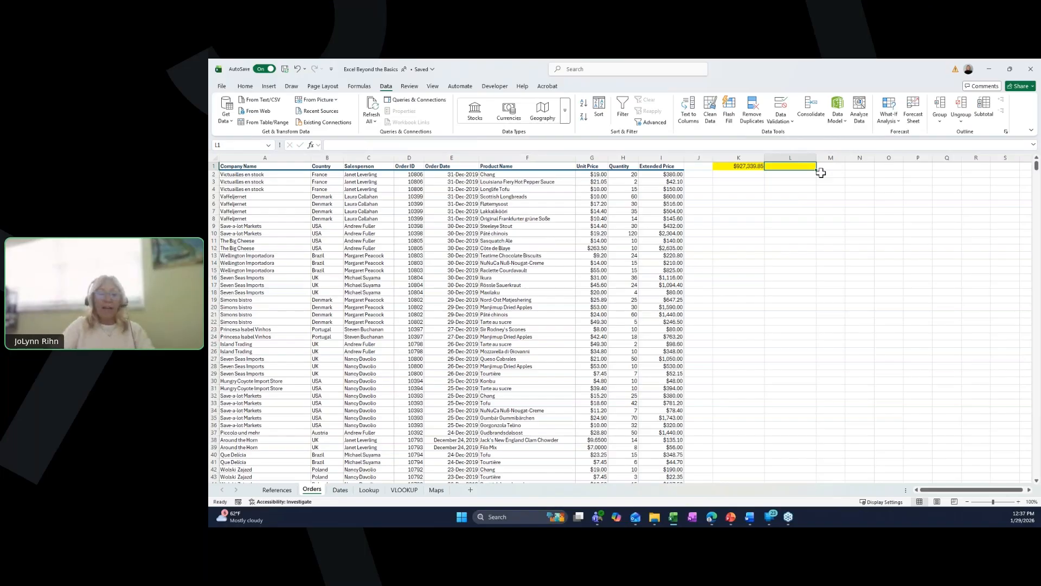
text(=su)
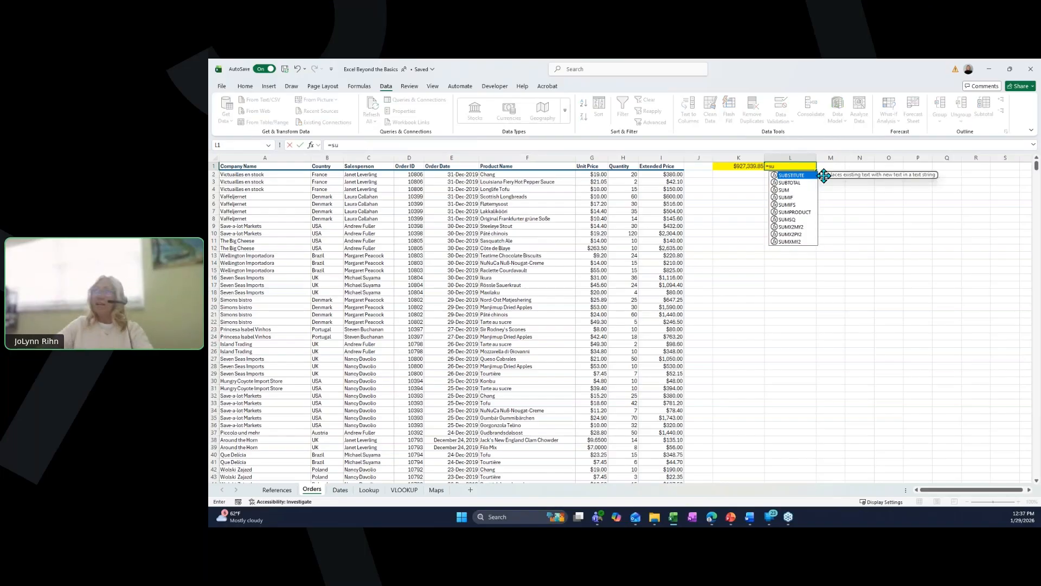
double_click(793, 190)
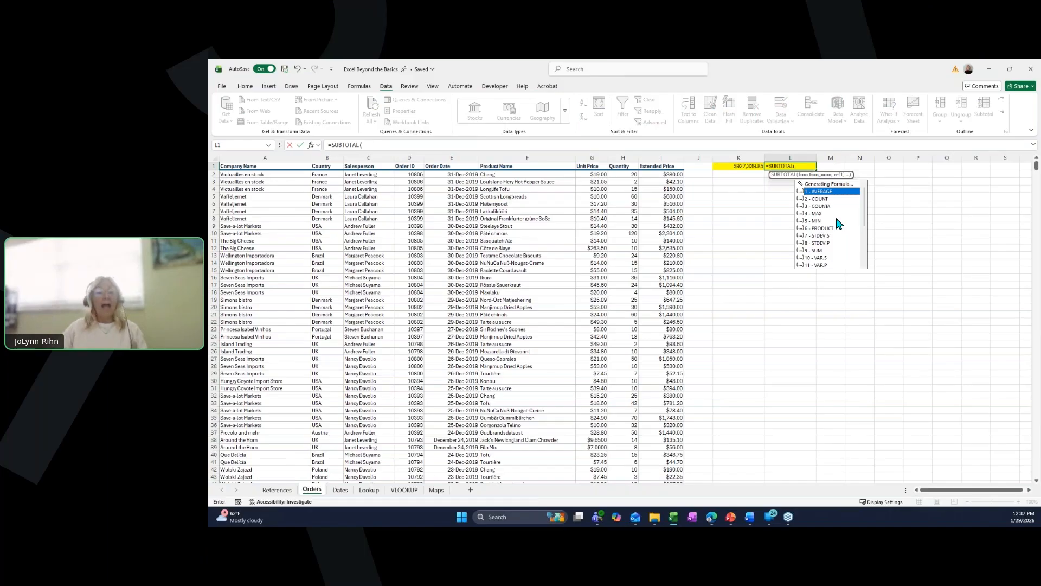
click(812, 256)
double_click(812, 256)
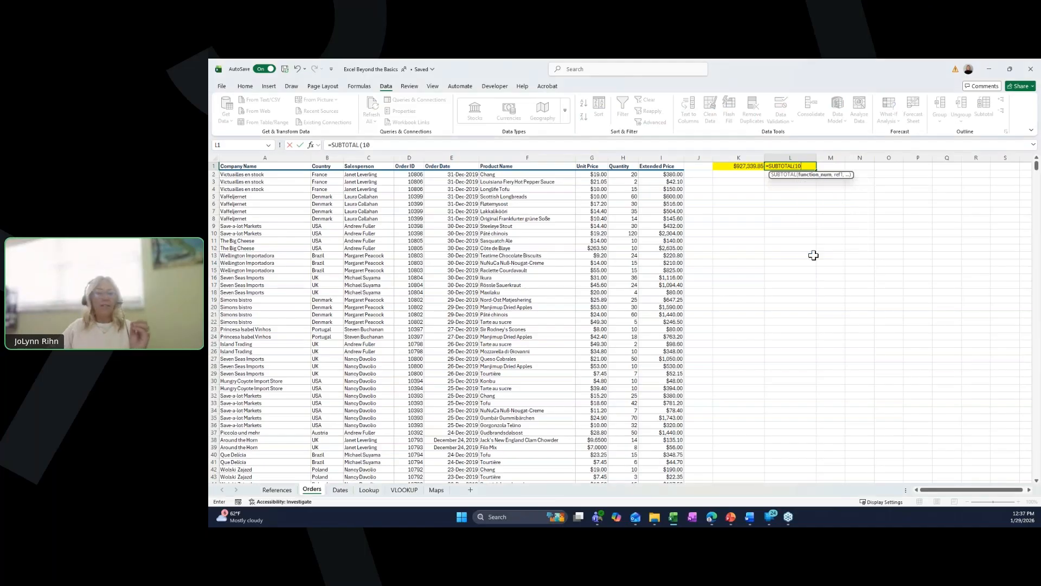
double_click(795, 165)
text(9,)
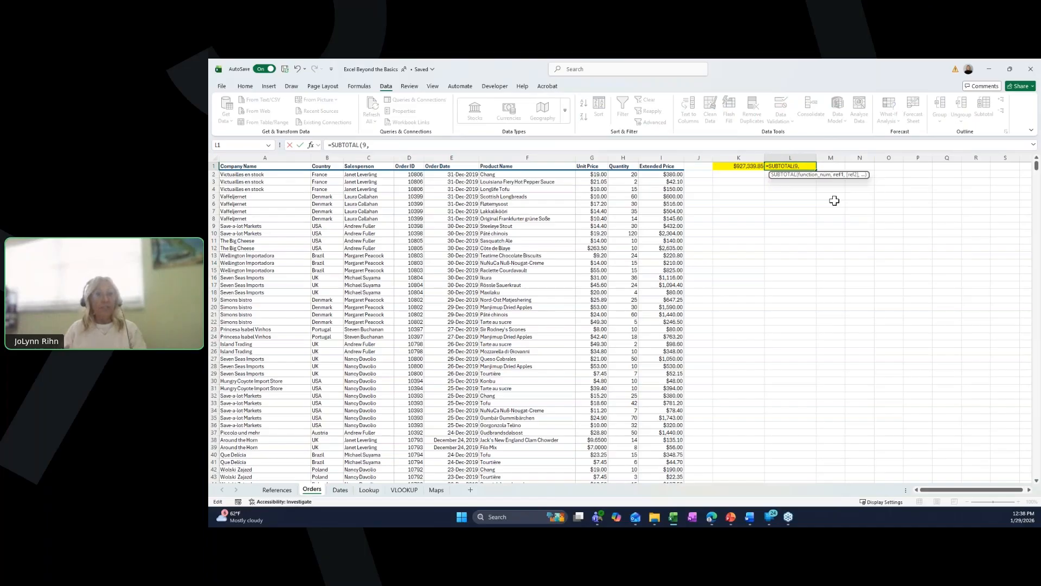
text(e)
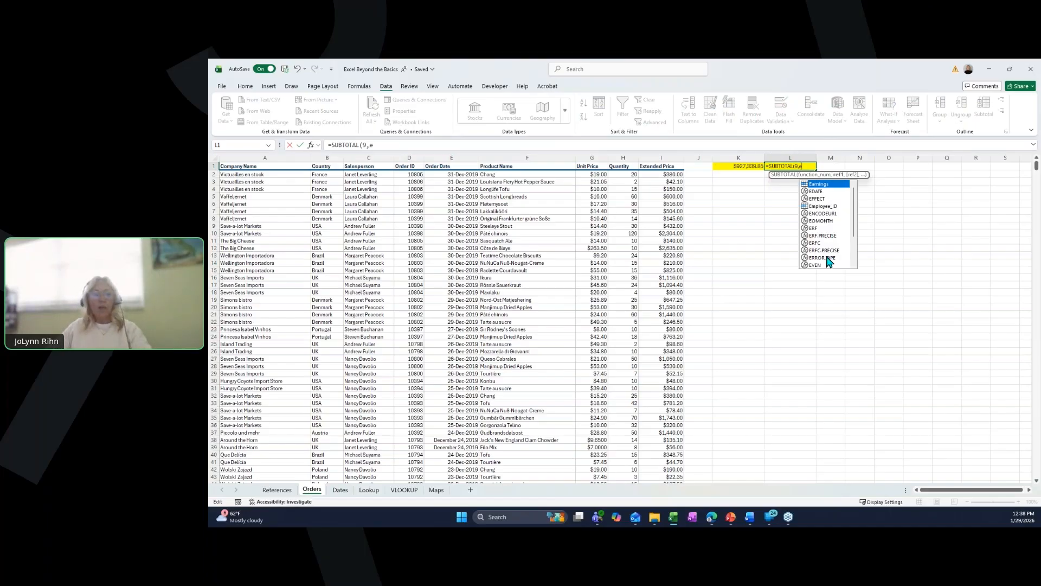
text(x)
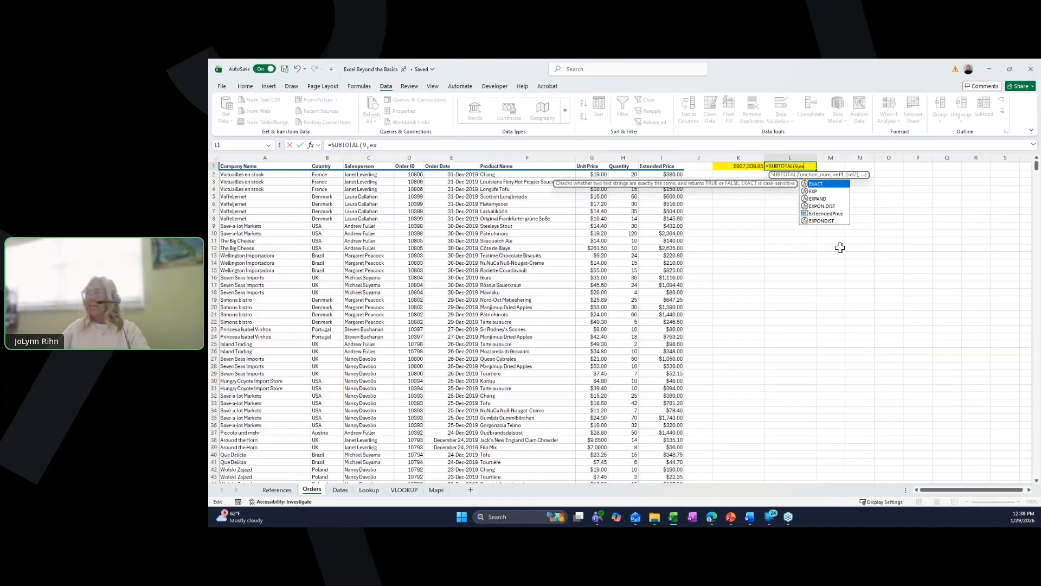
click(832, 215)
double_click(832, 215)
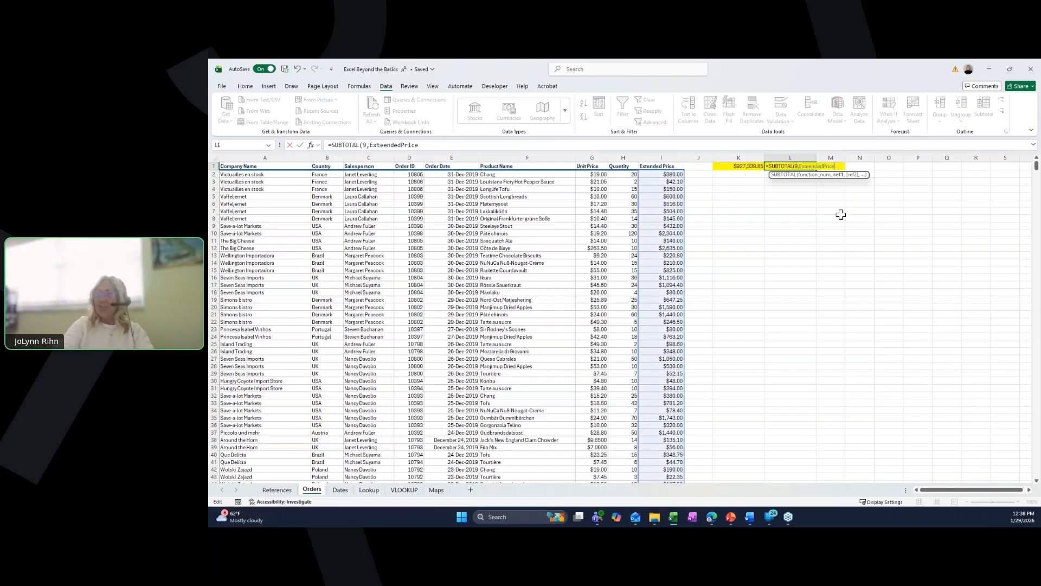
key(ctrl+Return)
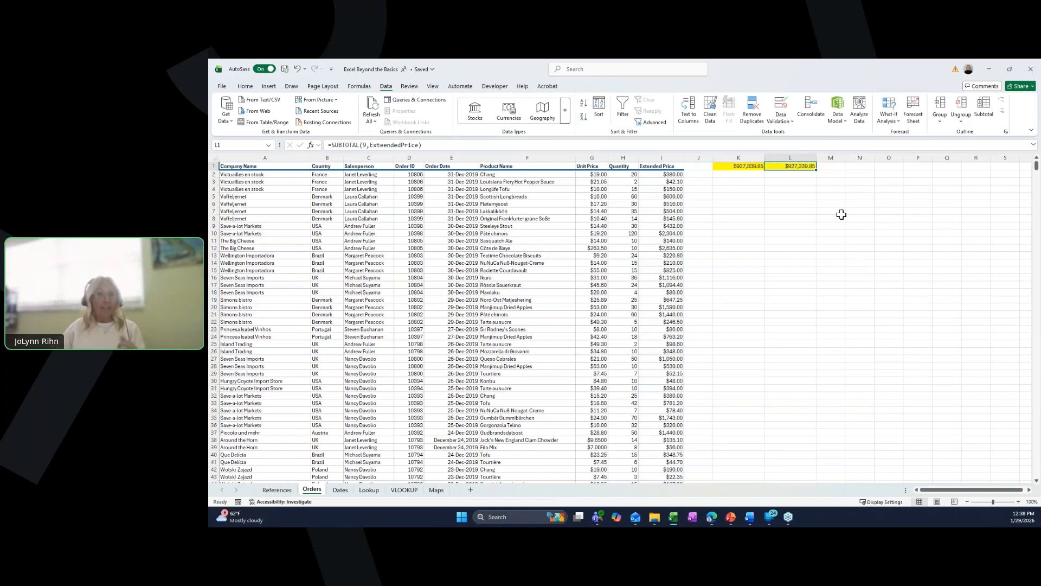
- Filter the Orders data by Country to show only USA rows, then clear the Country filter
click(440, 213)
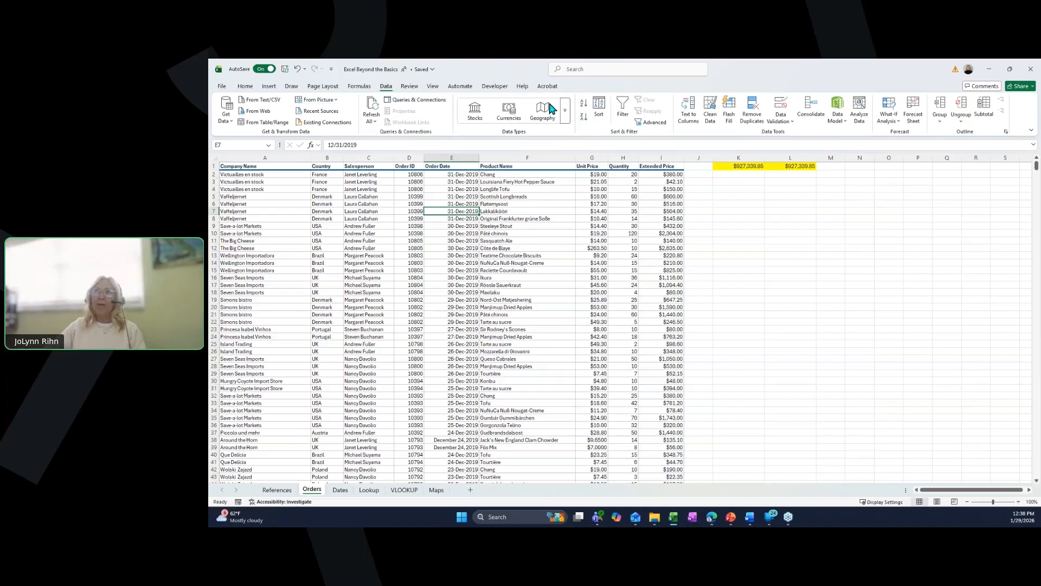
click(623, 118)
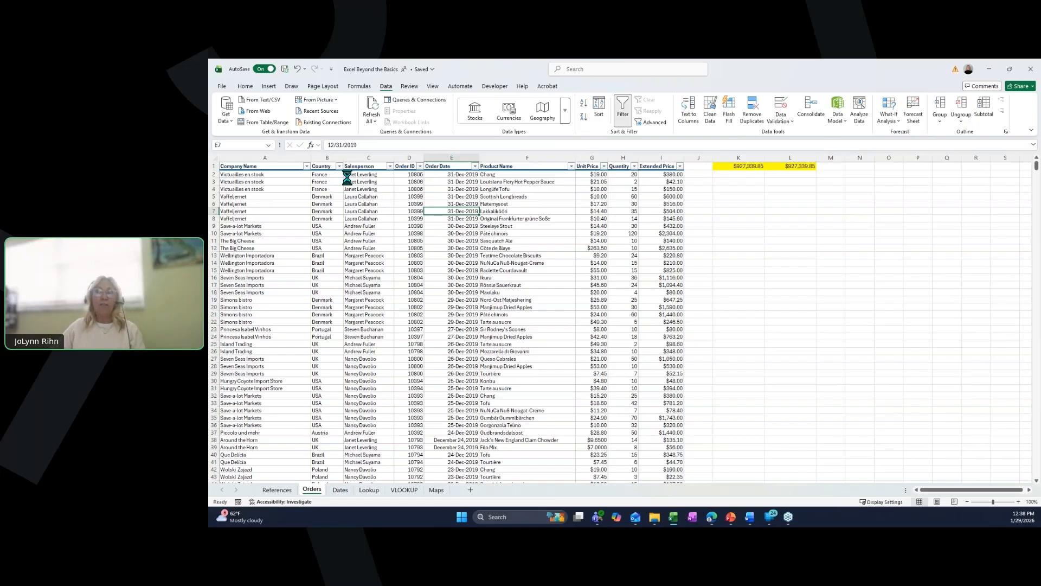
click(339, 166)
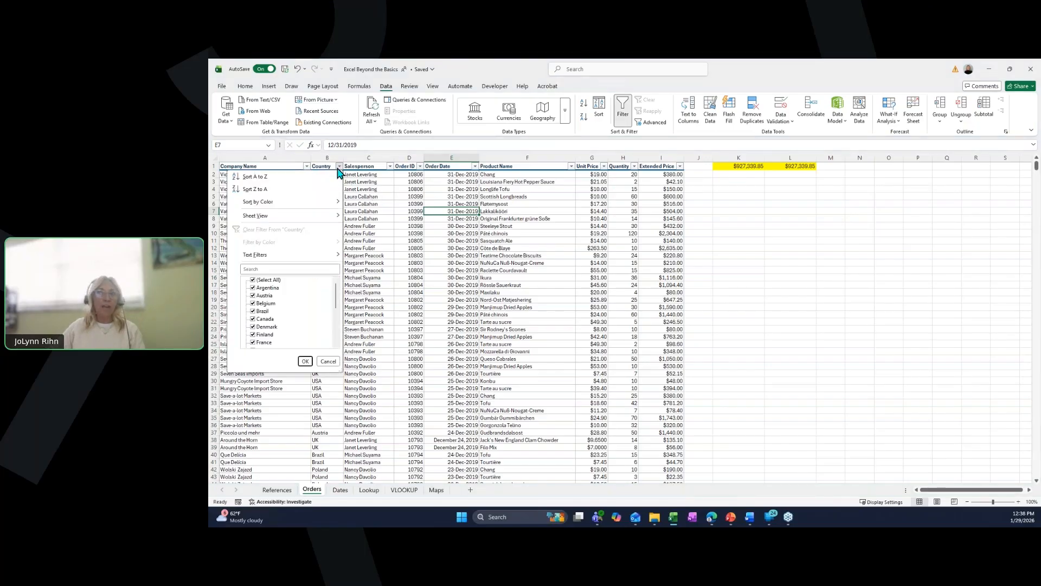
click(268, 280)
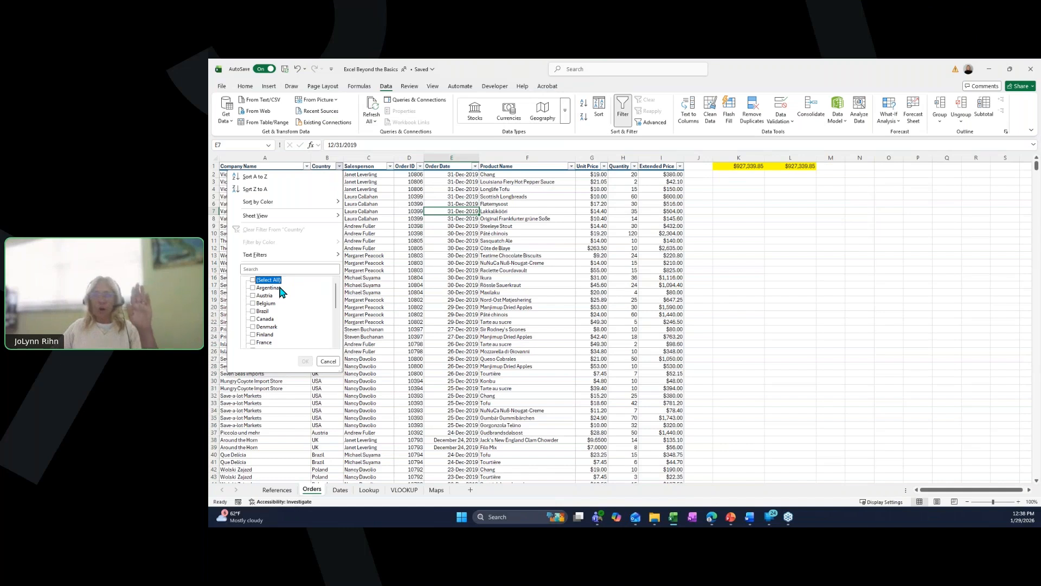
scroll(281, 292, down, 4)
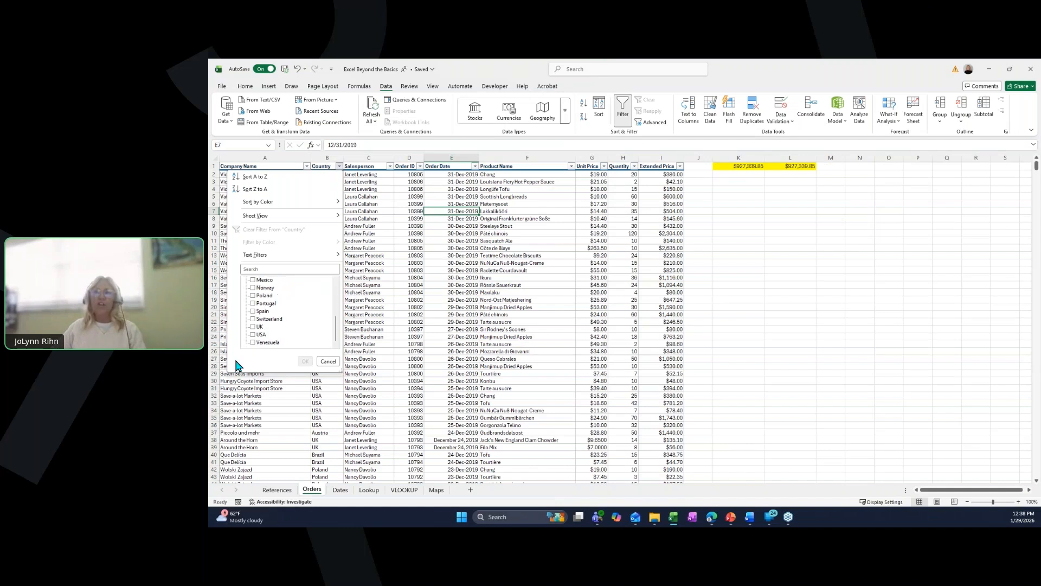
click(260, 335)
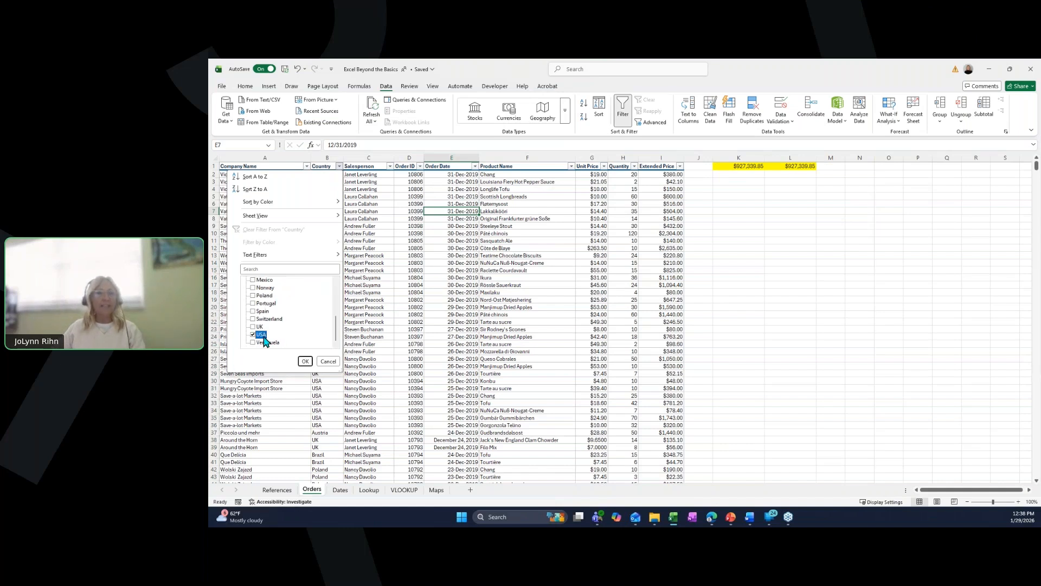
click(304, 362)
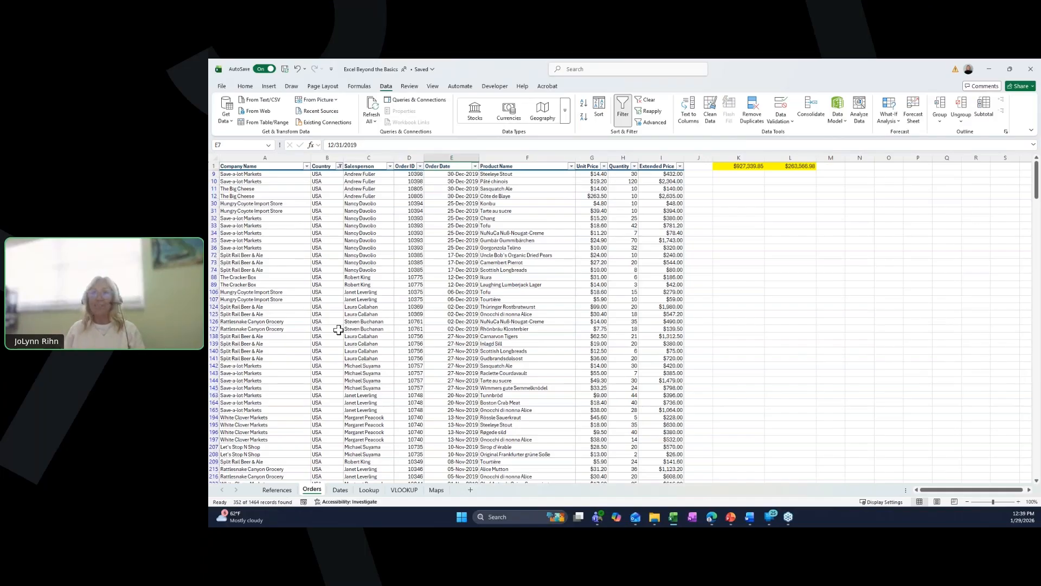
click(339, 166)
click(293, 239)
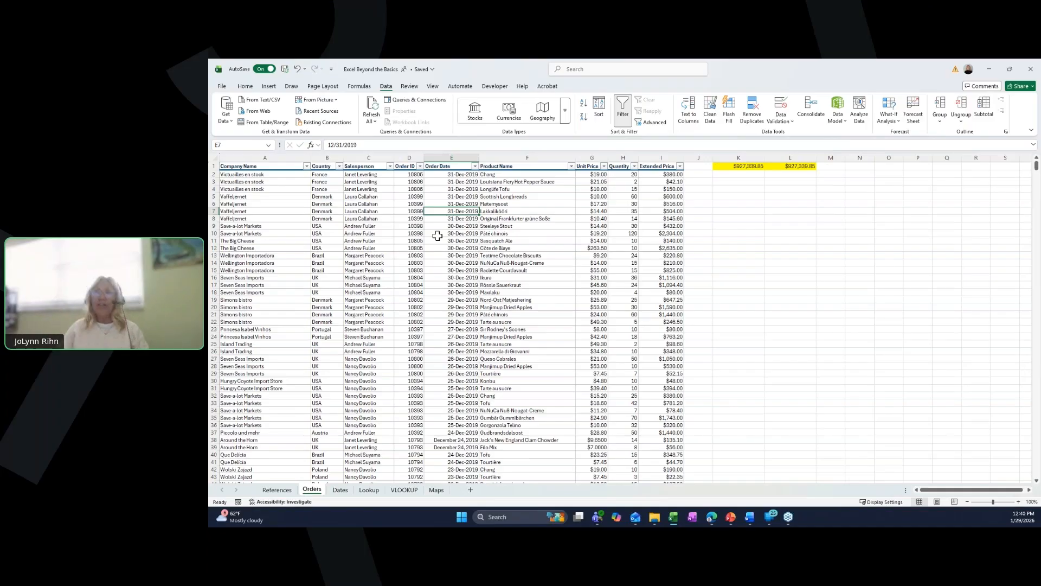
- Insert a PivotTable of the Orders data on a new worksheet summing Extended Price by Country
click(268, 86)
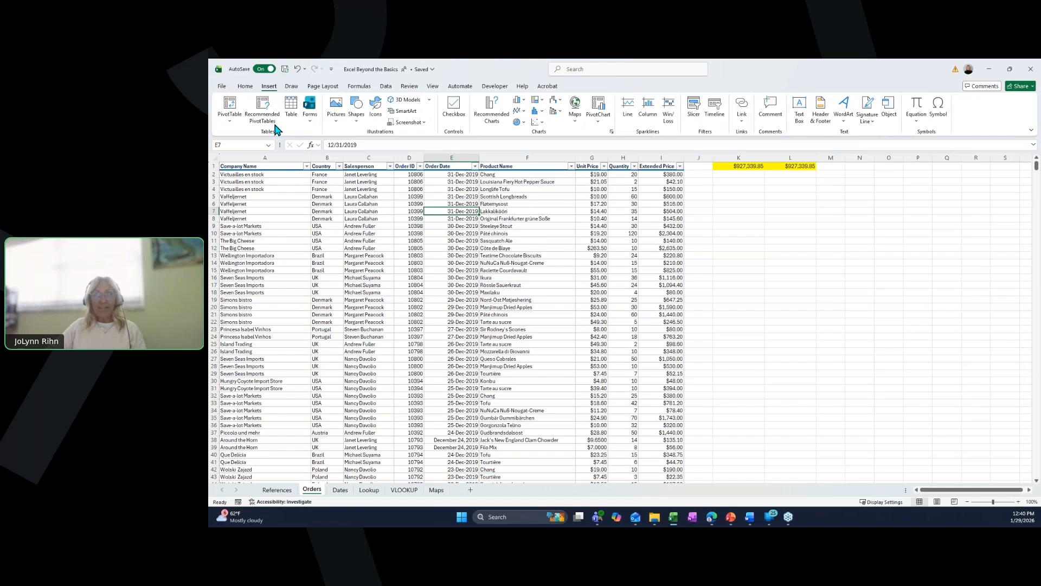
click(230, 107)
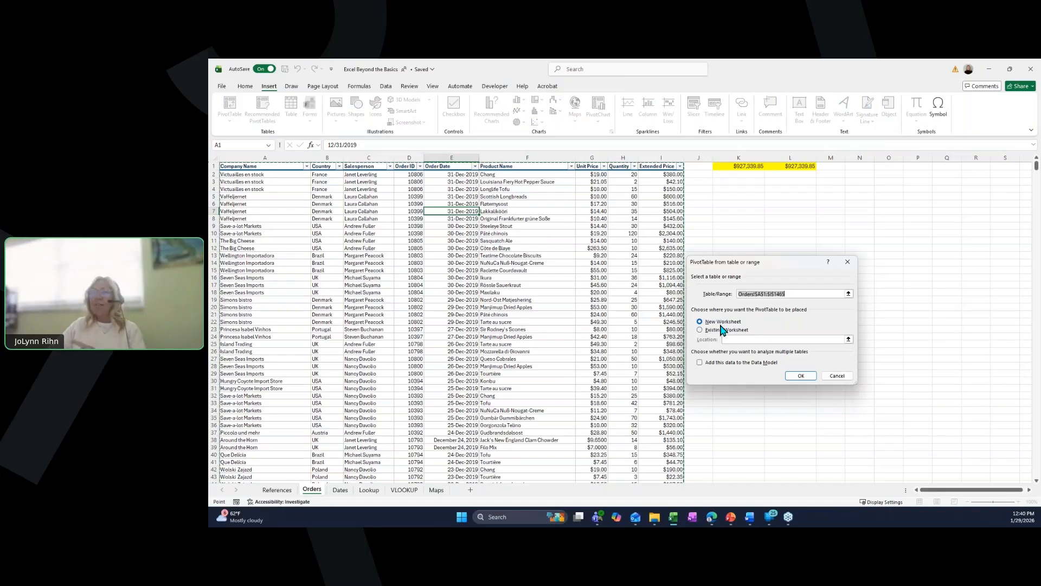
click(799, 377)
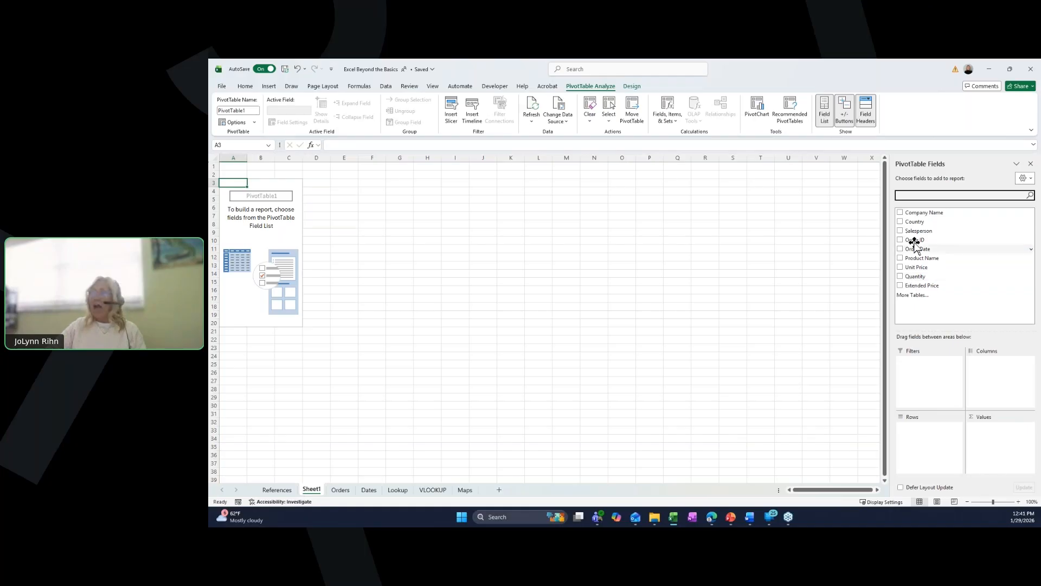
click(901, 223)
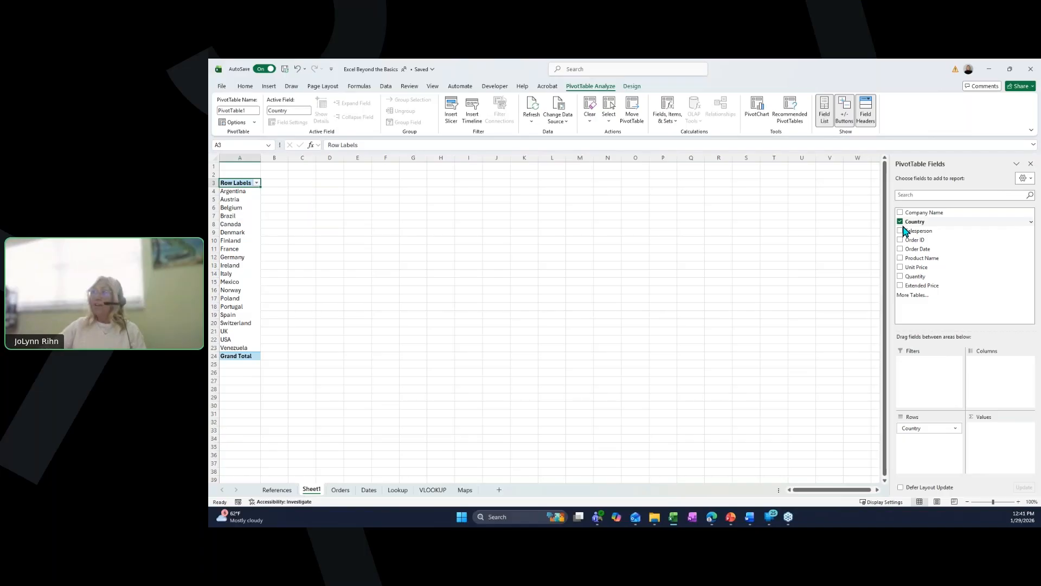
click(901, 285)
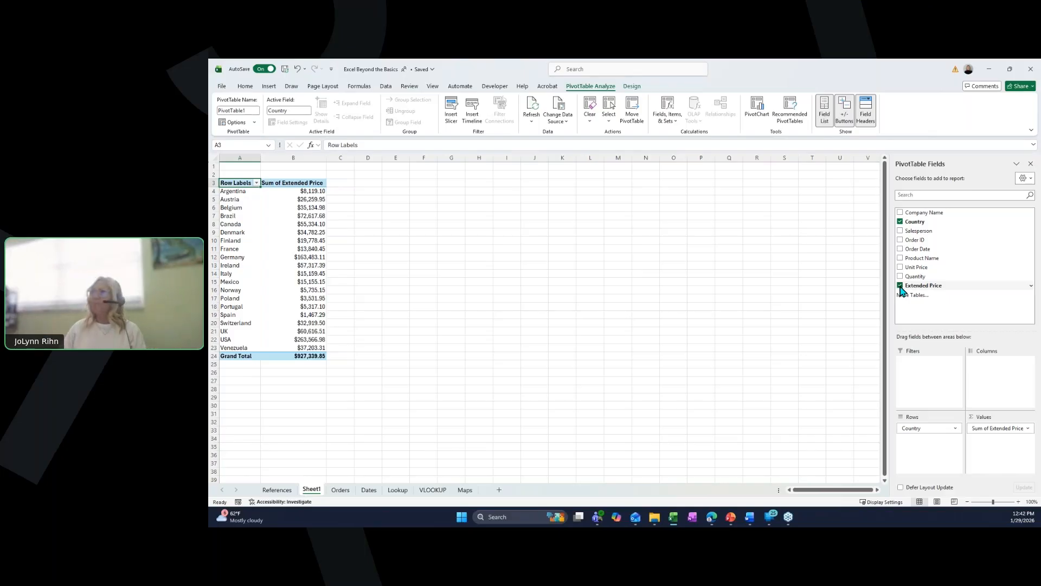
- Add Salesperson to the pivot rows and move it above Country
click(901, 232)
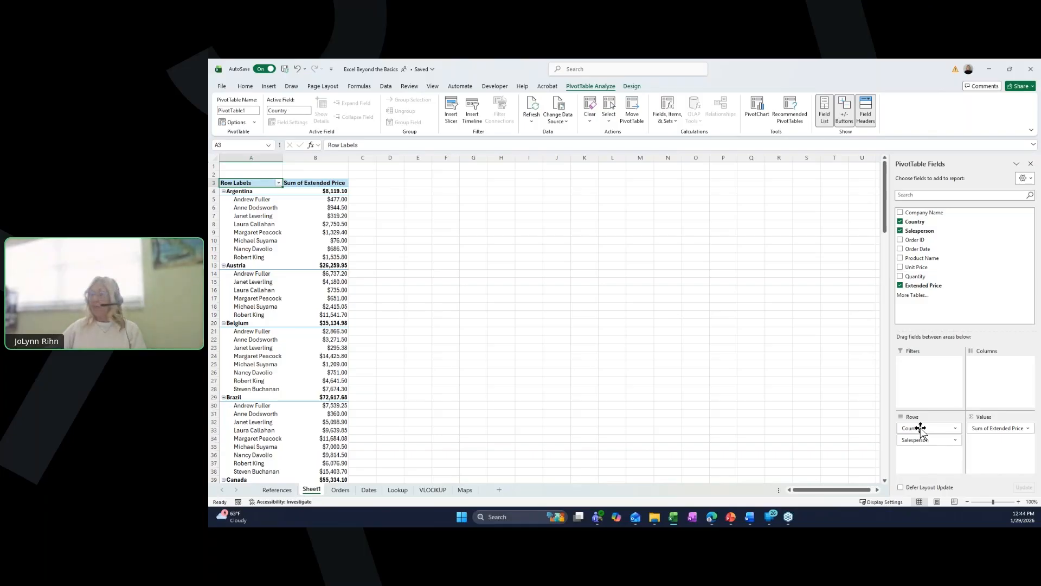
drag(920, 428, 922, 442)
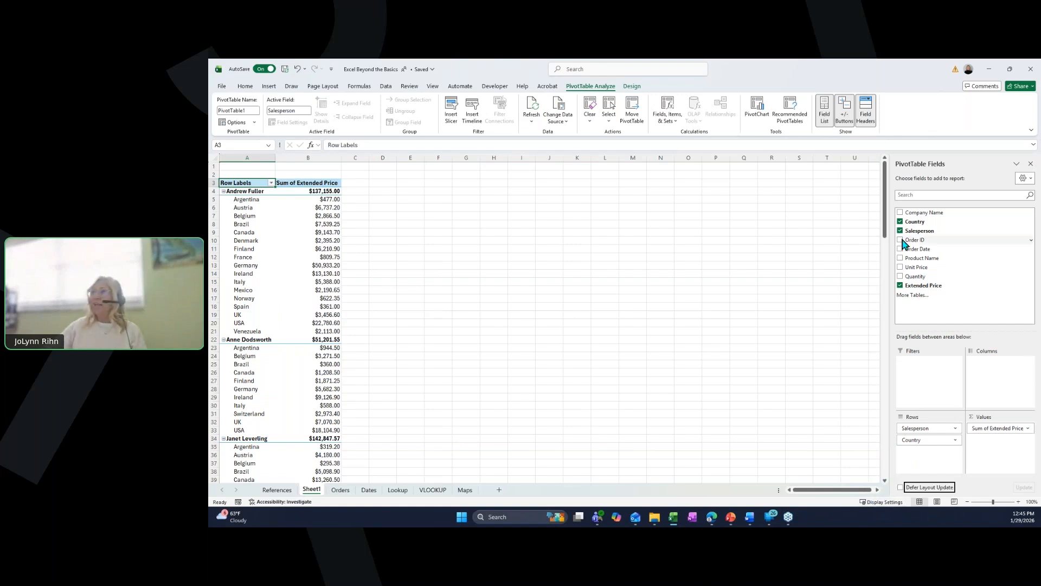
- Replace Country in the pivot rows with Company Name and Product Name under Salesperson
click(901, 259)
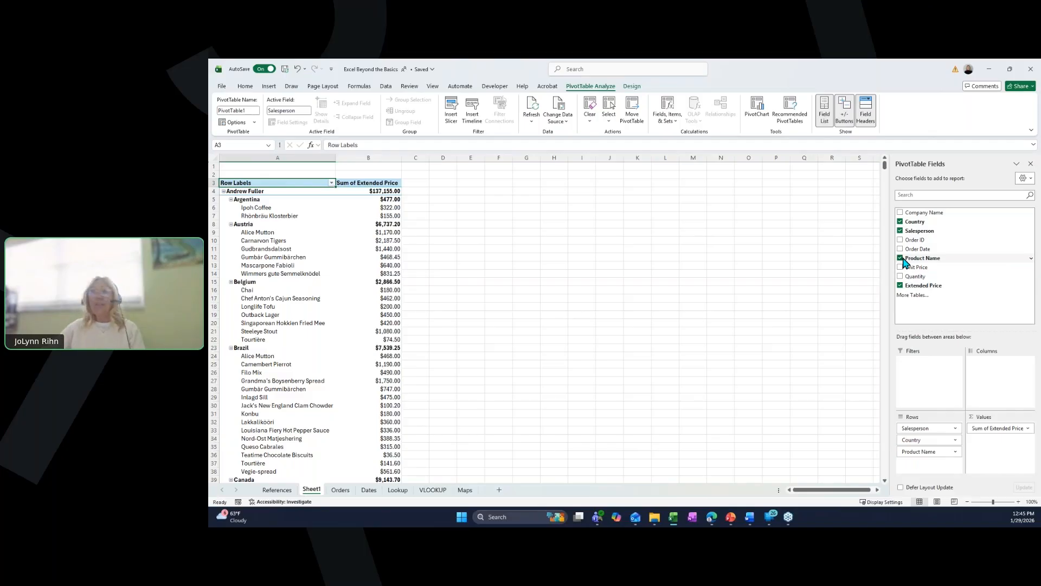
click(902, 259)
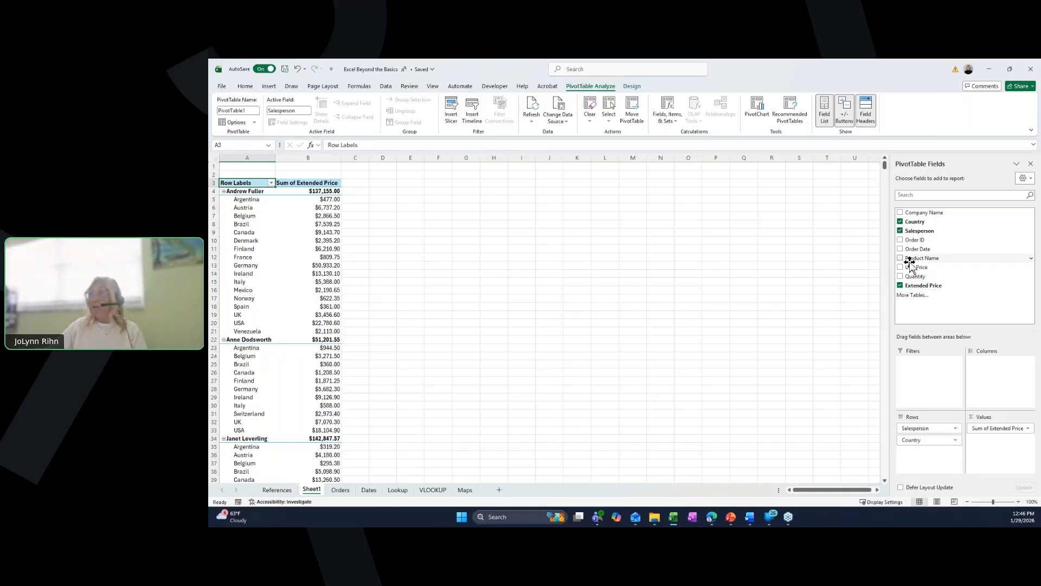
click(901, 222)
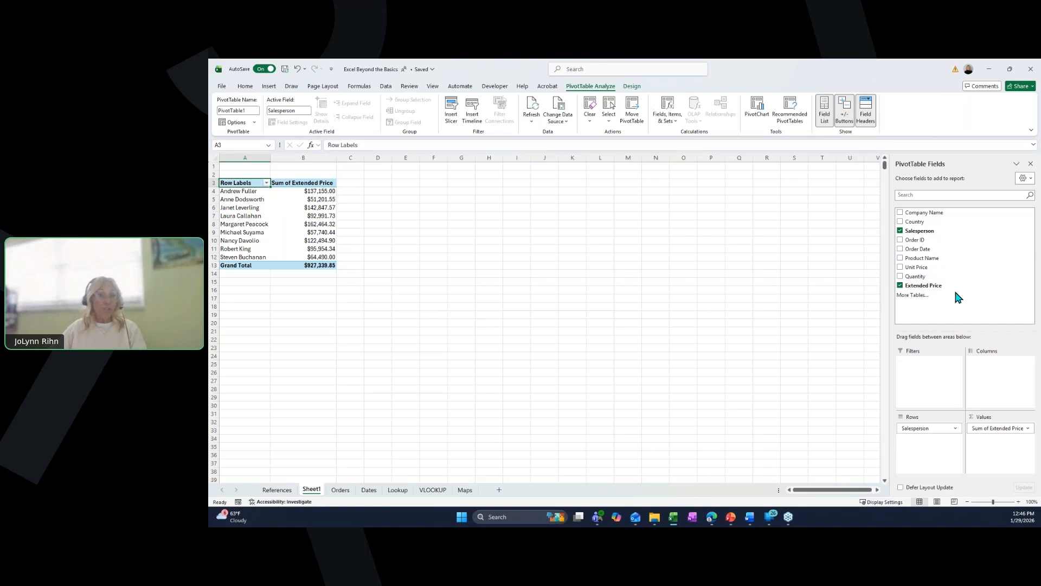
click(900, 212)
click(900, 259)
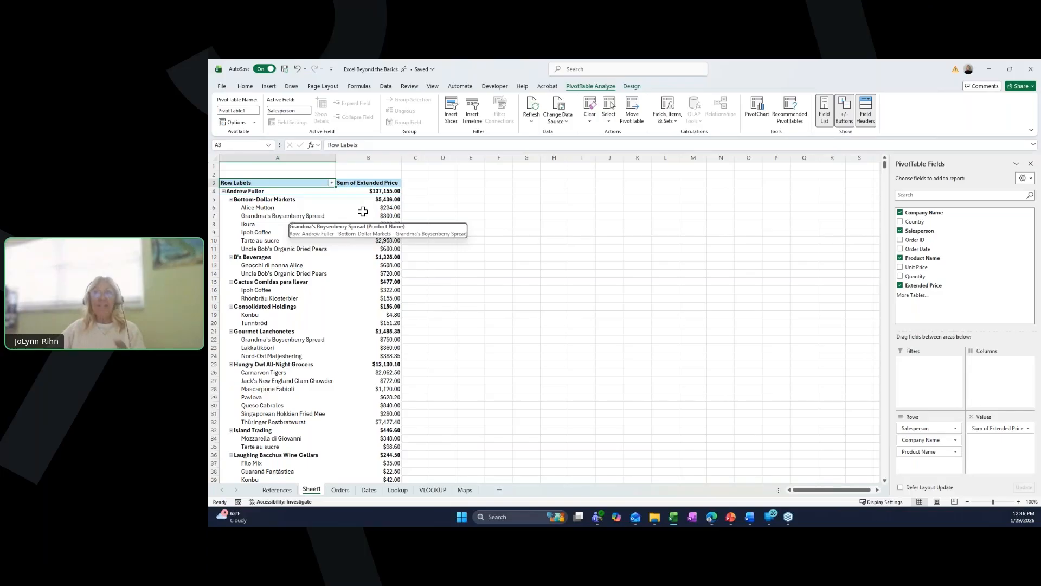
- Add a second Extended Price value field summarized by Average, then remove it from the values
mouse_move(384, 212)
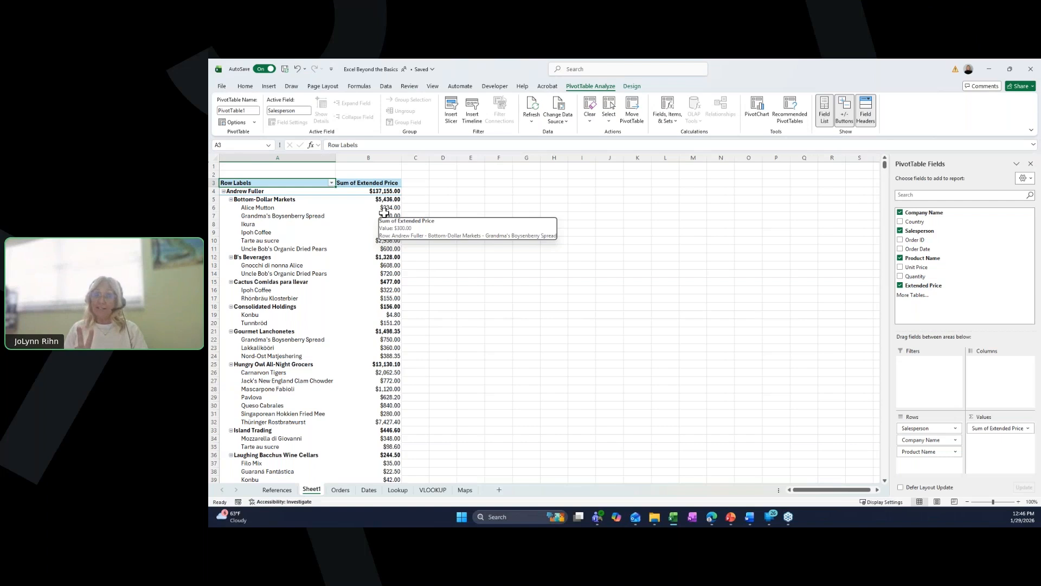
click(916, 286)
drag(917, 286, 996, 452)
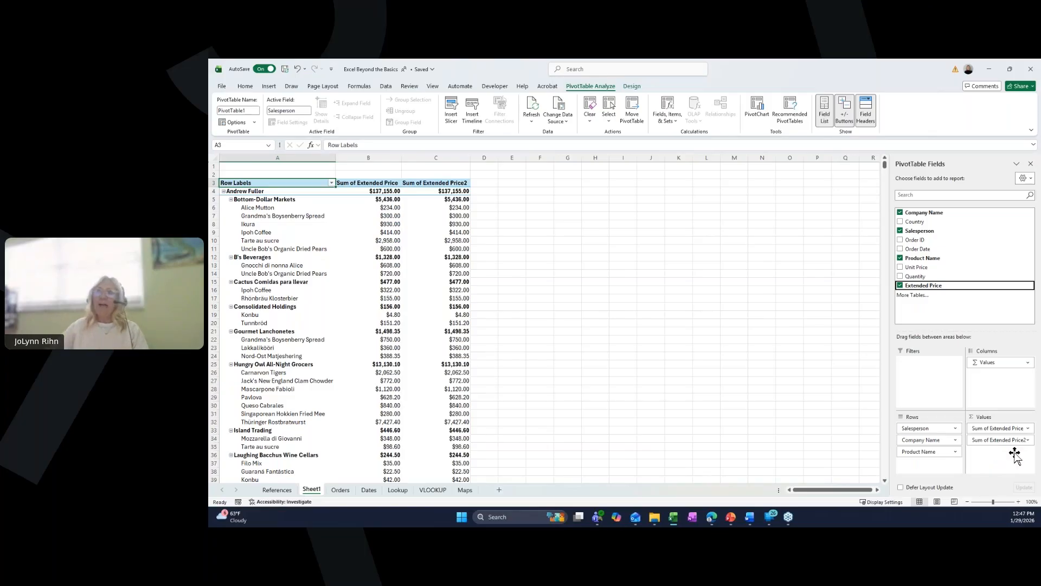
right_click(442, 202)
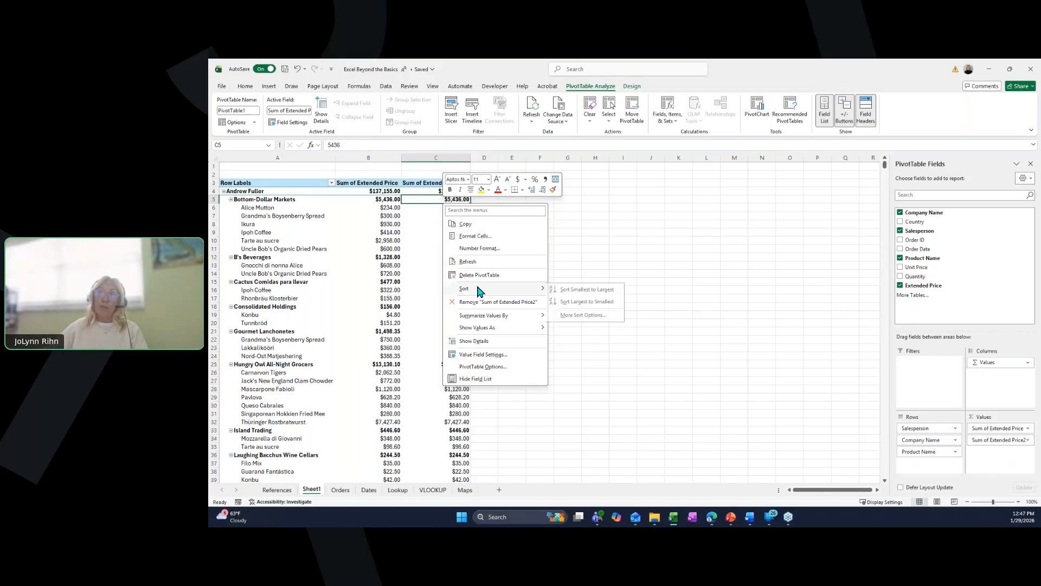
mouse_move(487, 315)
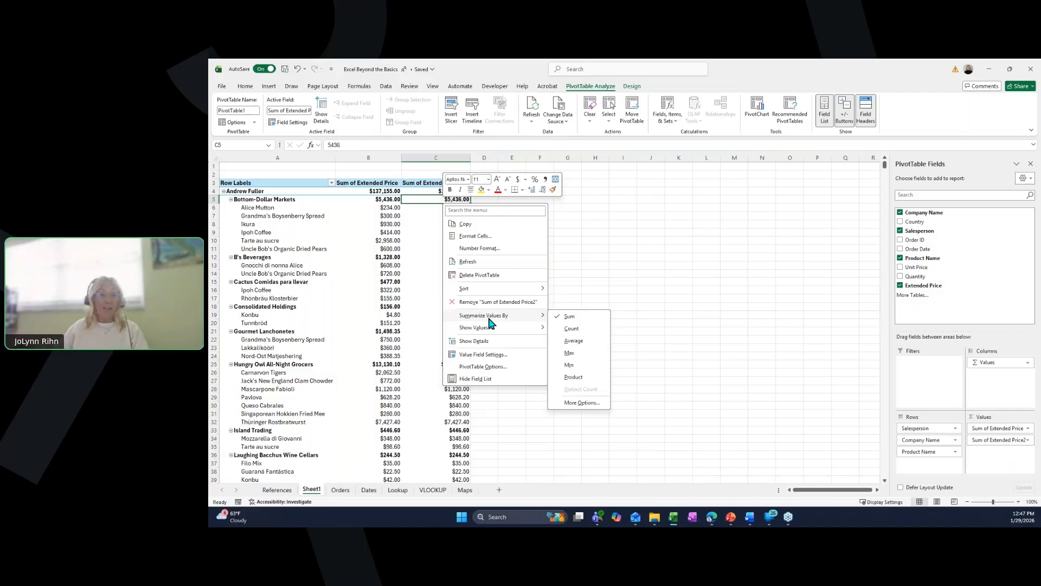
click(571, 341)
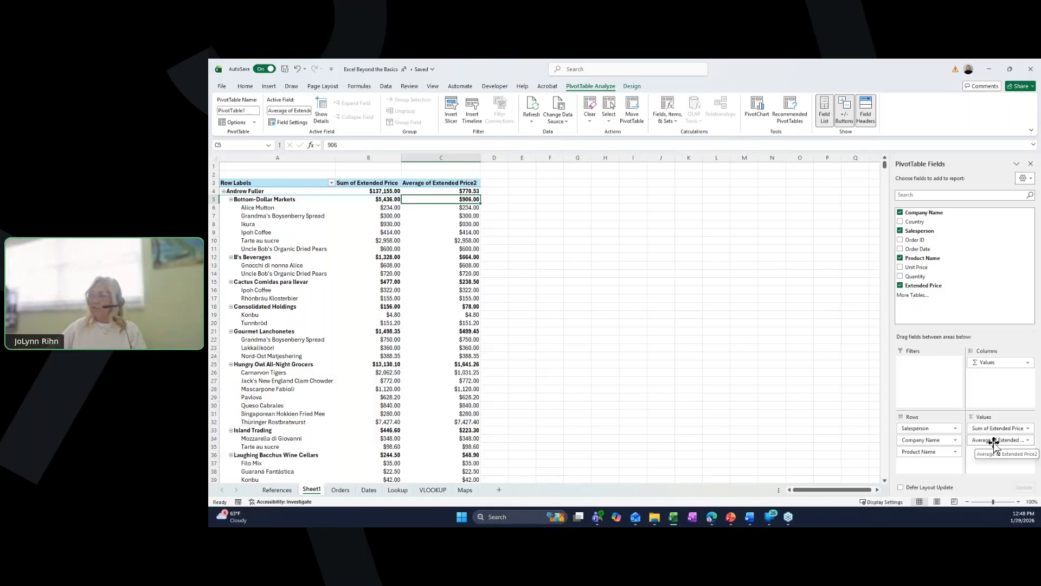
click(1028, 440)
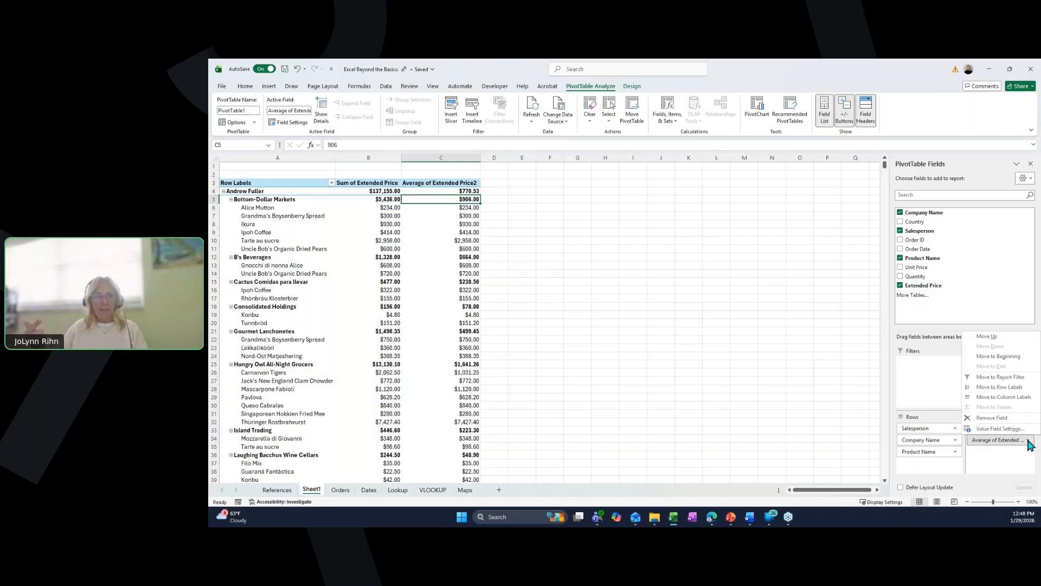
click(1005, 418)
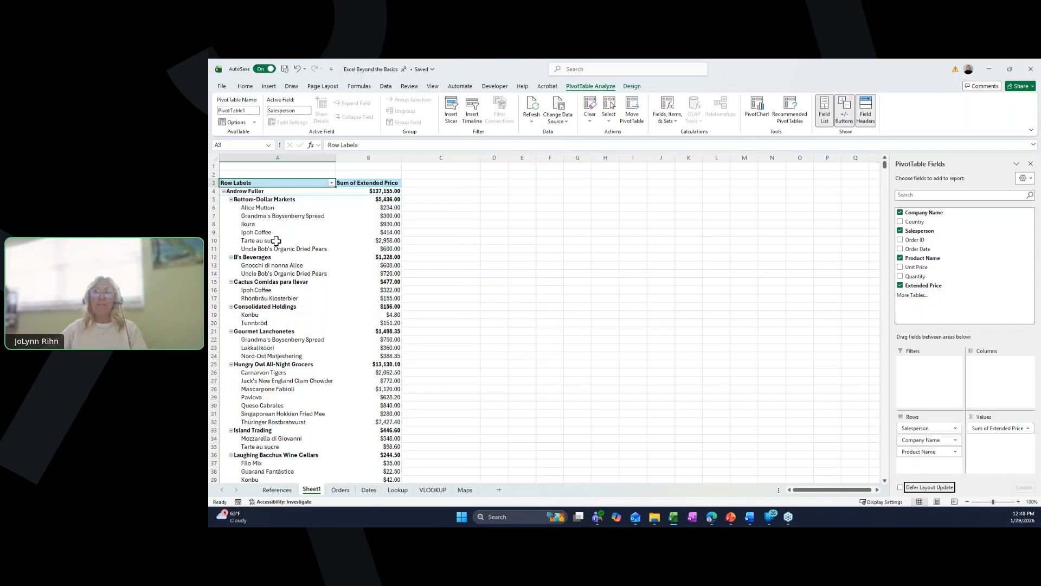
- Rename the pivot's Row Labels header to Salesperson
click(260, 182)
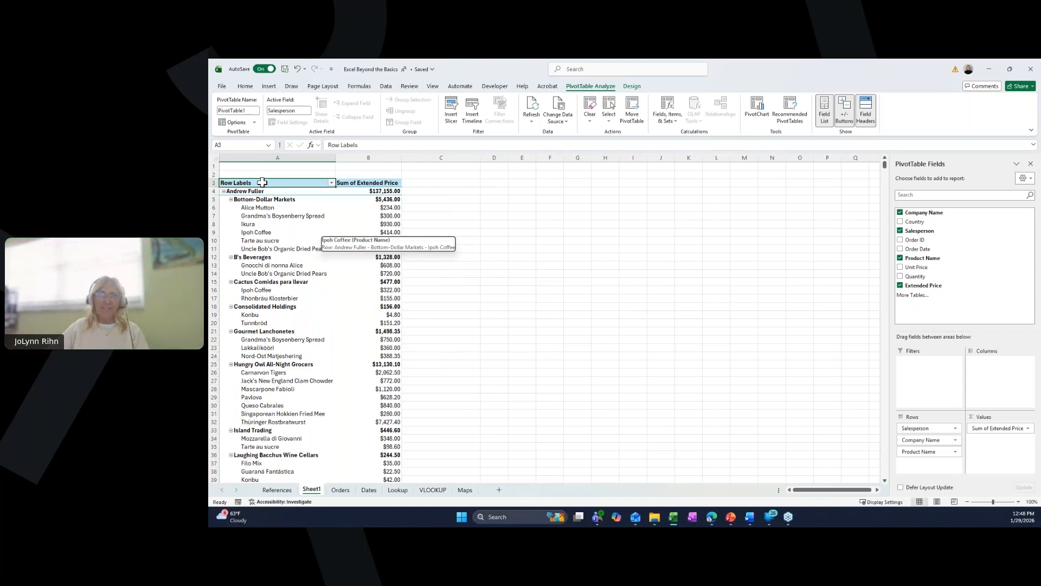
text(Sale)
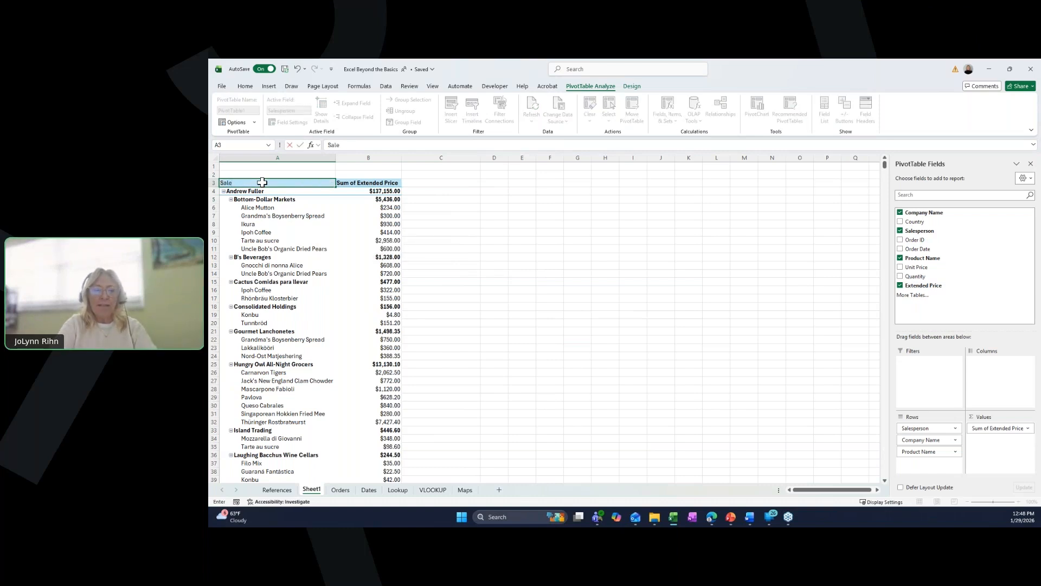
text(sperson)
key(Return)
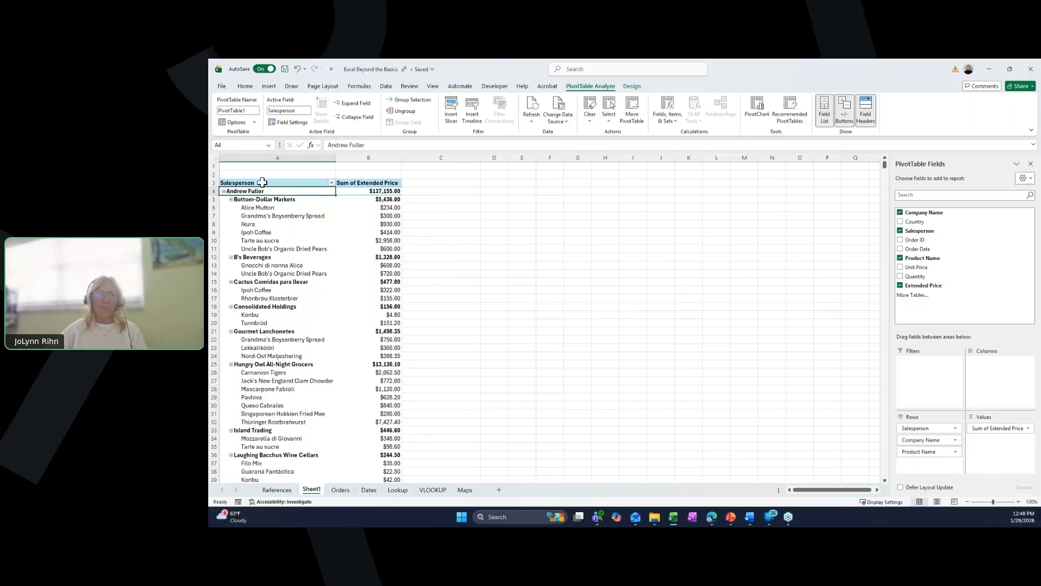
- Filter the pivot's Company Name field to B's Beverages, Chop-suey Chinese and Consolidated Holdings
click(331, 184)
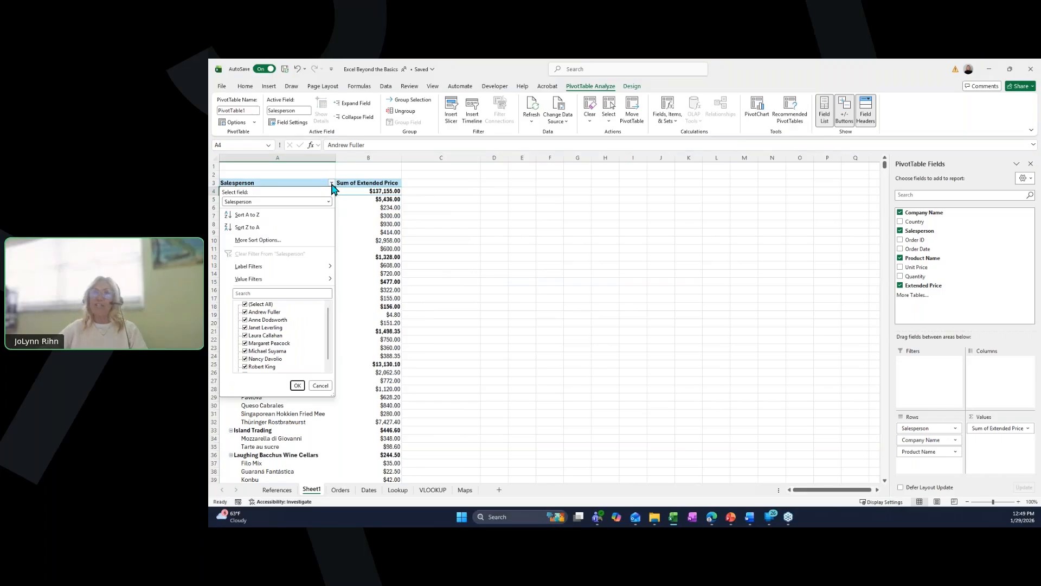
click(245, 202)
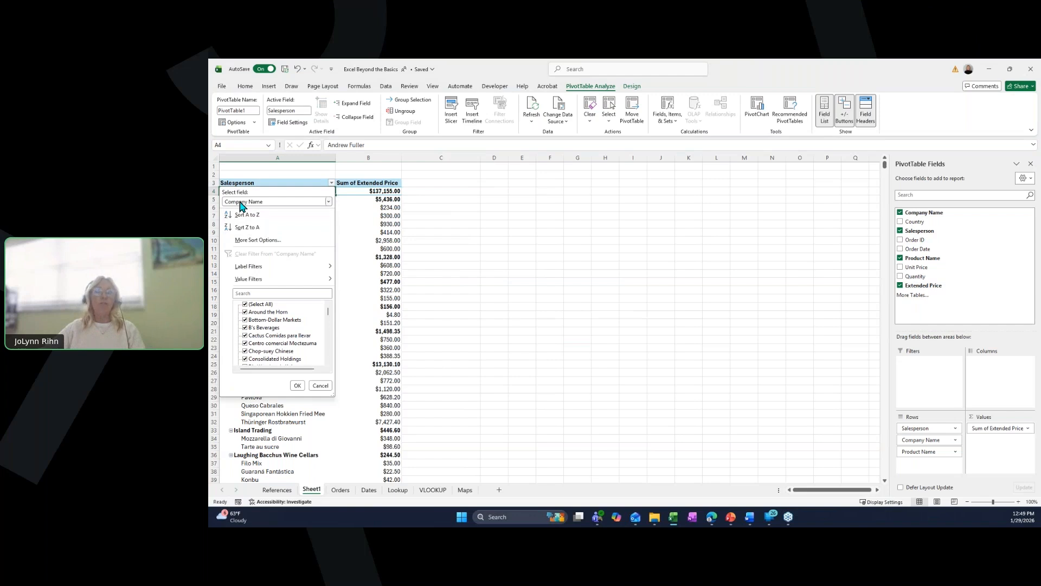
click(245, 305)
click(245, 327)
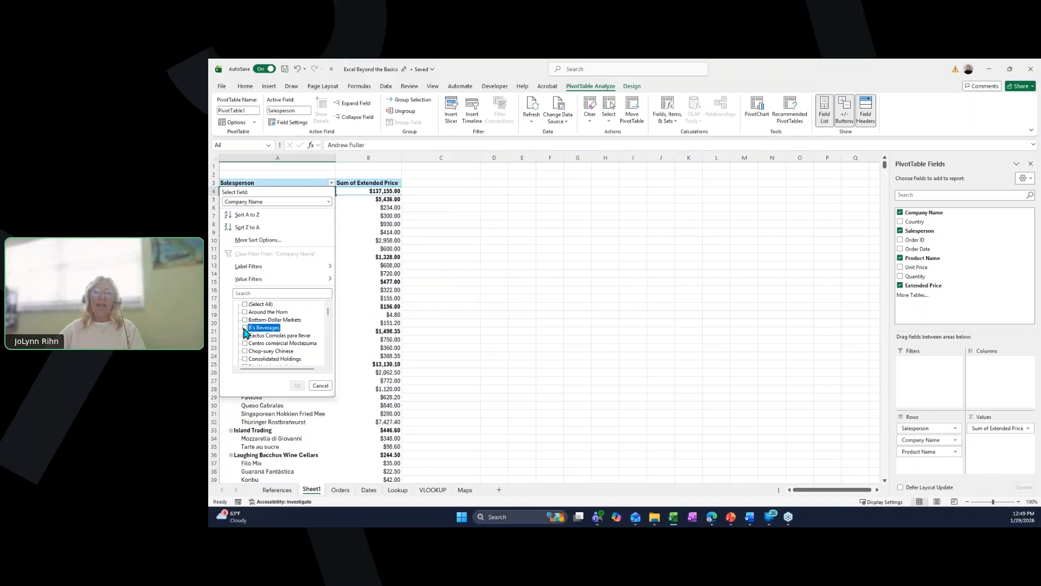
click(246, 351)
click(246, 359)
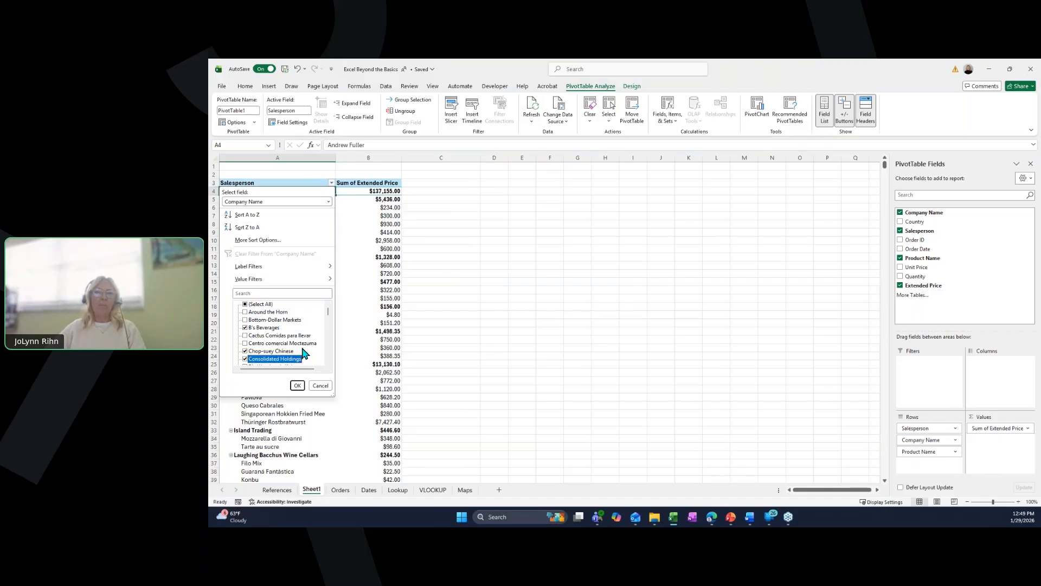
click(298, 385)
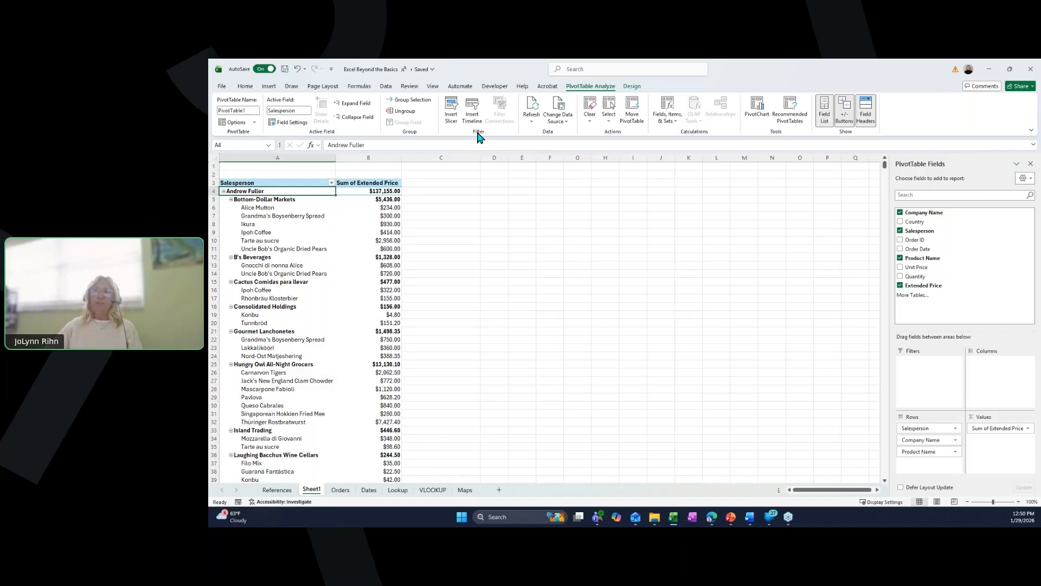
- Insert Country and Salesperson slicers for the pivot and place them beside it
click(452, 117)
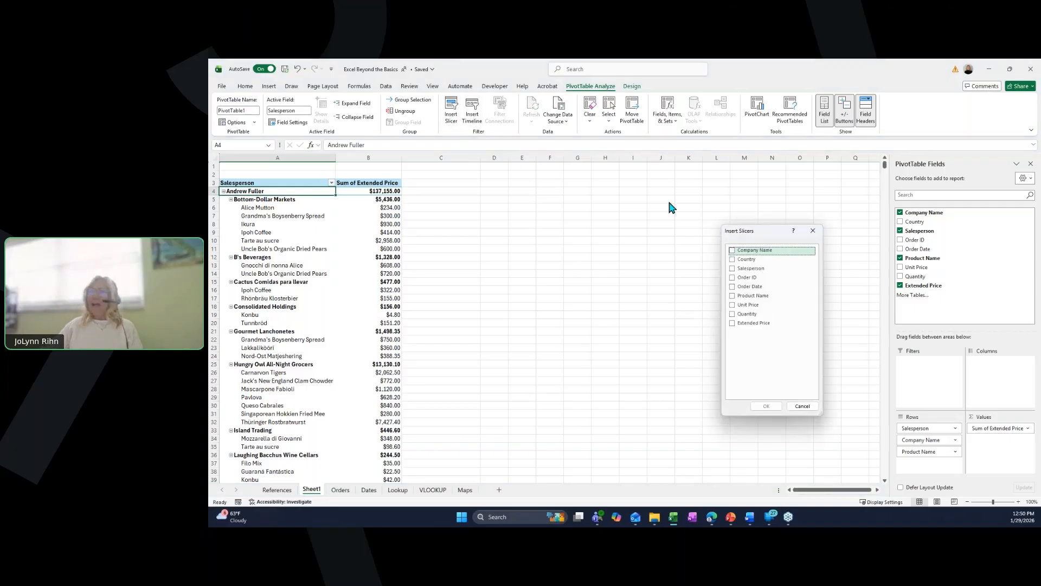
click(737, 260)
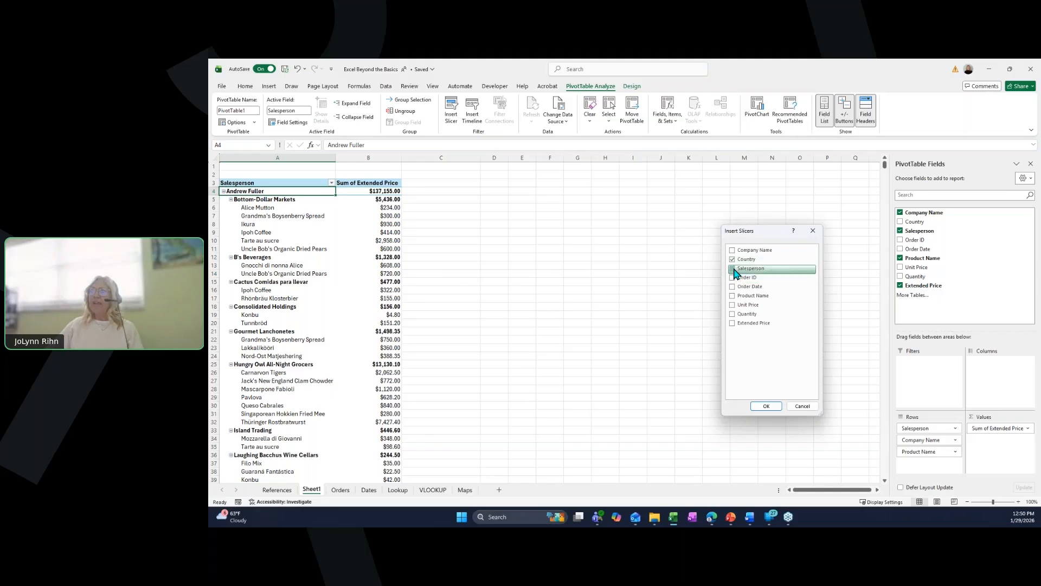
click(737, 269)
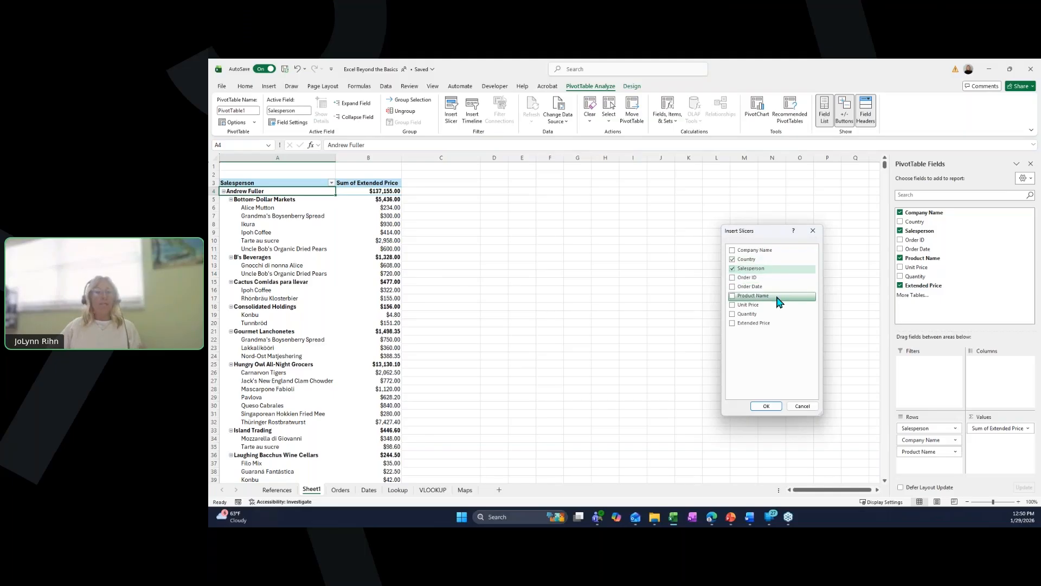
click(773, 408)
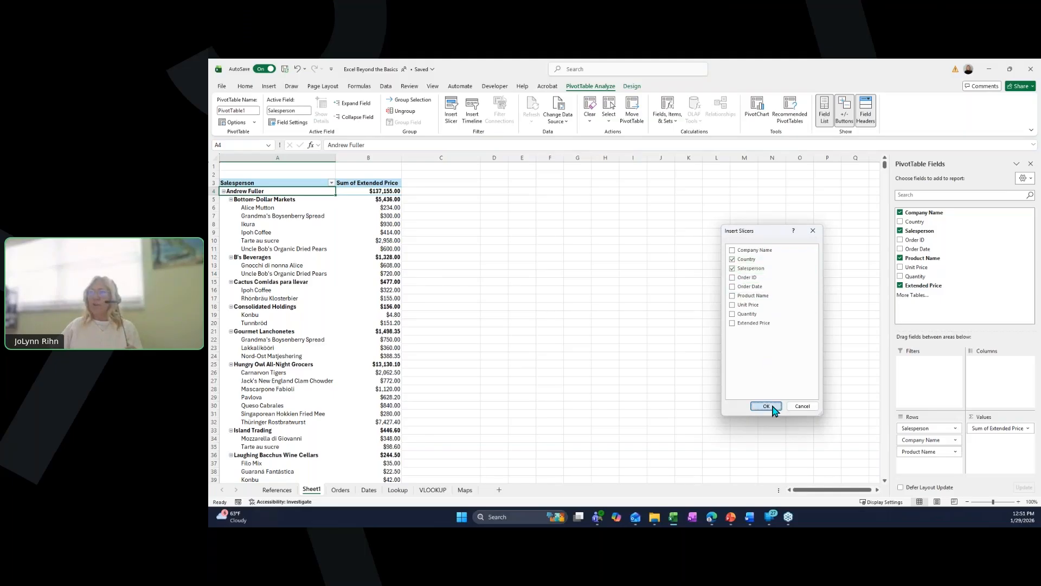
drag(539, 251, 471, 185)
drag(553, 290, 609, 183)
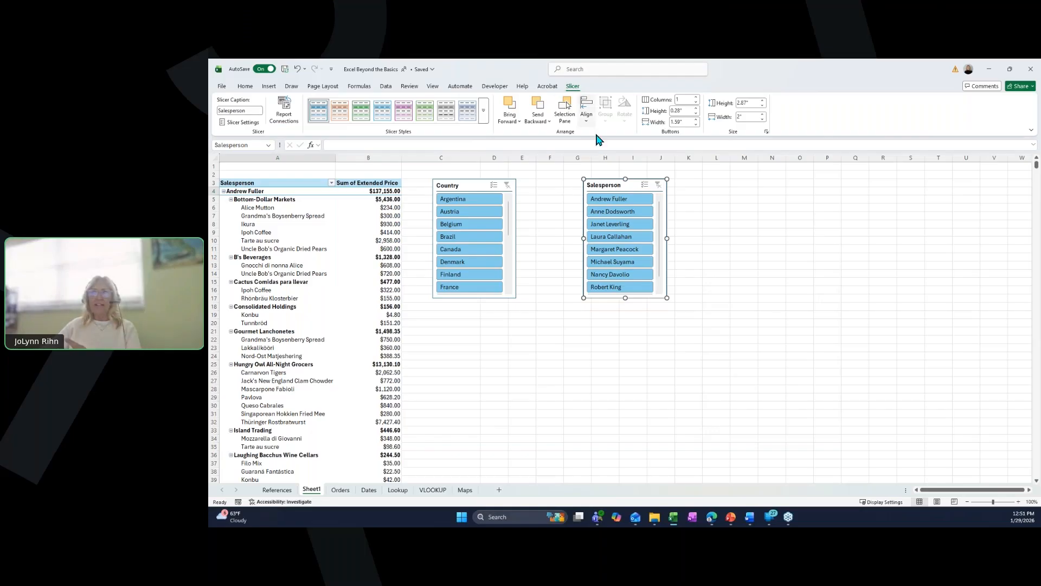
- Give the Salesperson slicer a green style, set its button height to 0.2", and shrink the slicer to fit
click(421, 111)
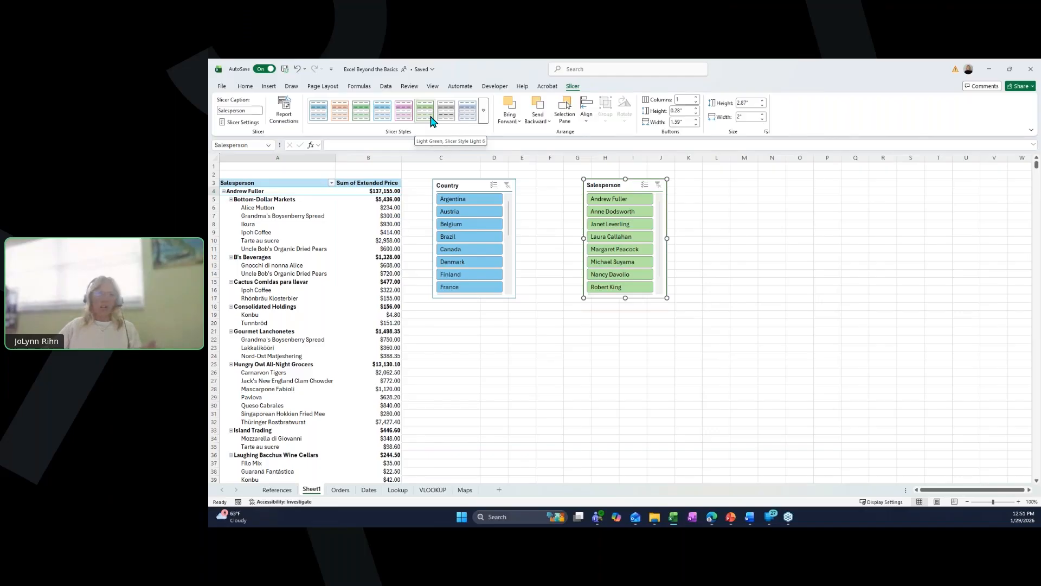
click(696, 114)
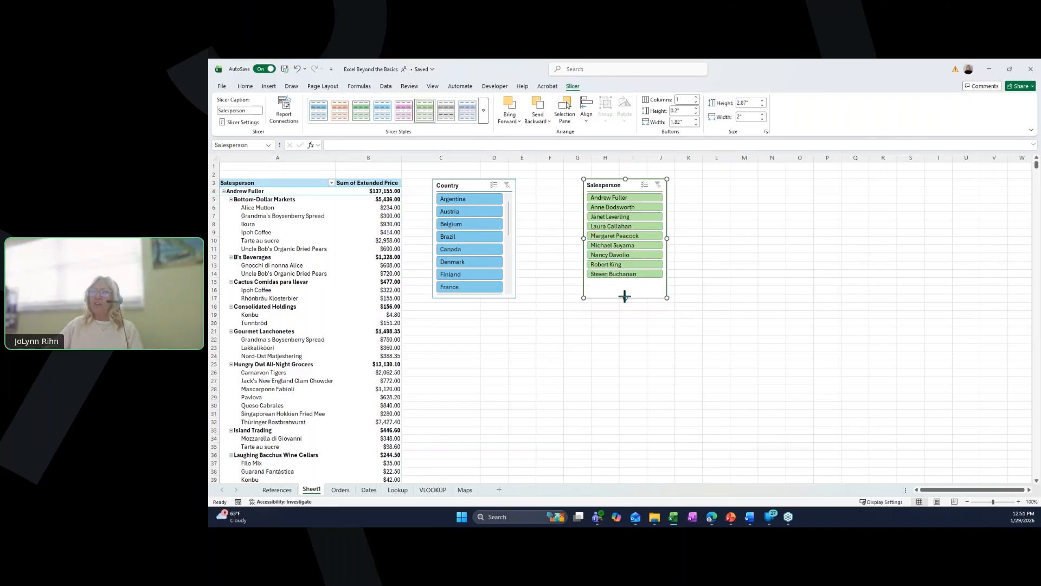
drag(625, 297, 625, 282)
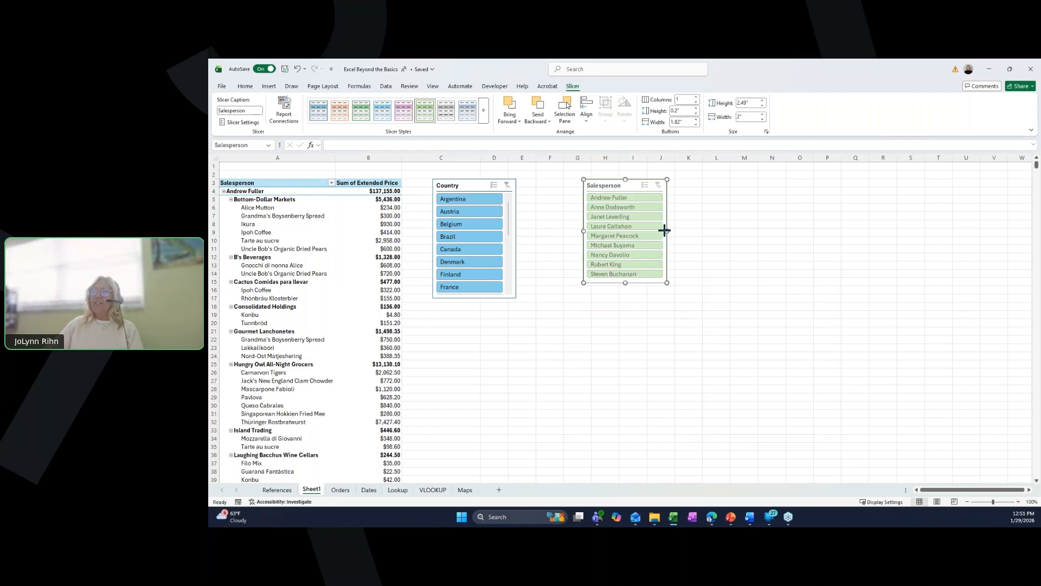
drag(665, 230, 648, 231)
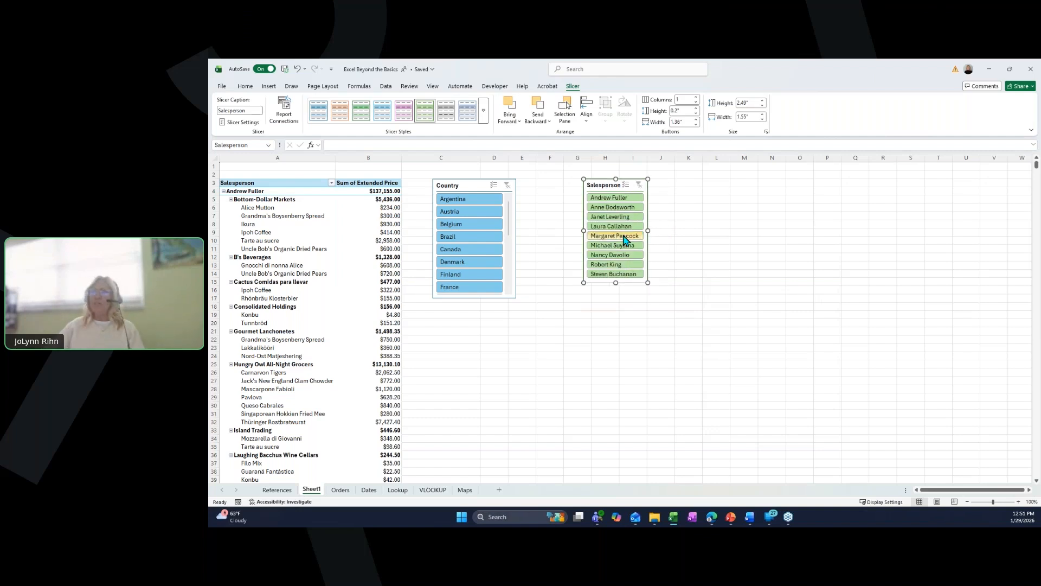
- Give the Country slicer a pink style, button height 0.2" and 3 columns, and resize it to fit
click(470, 185)
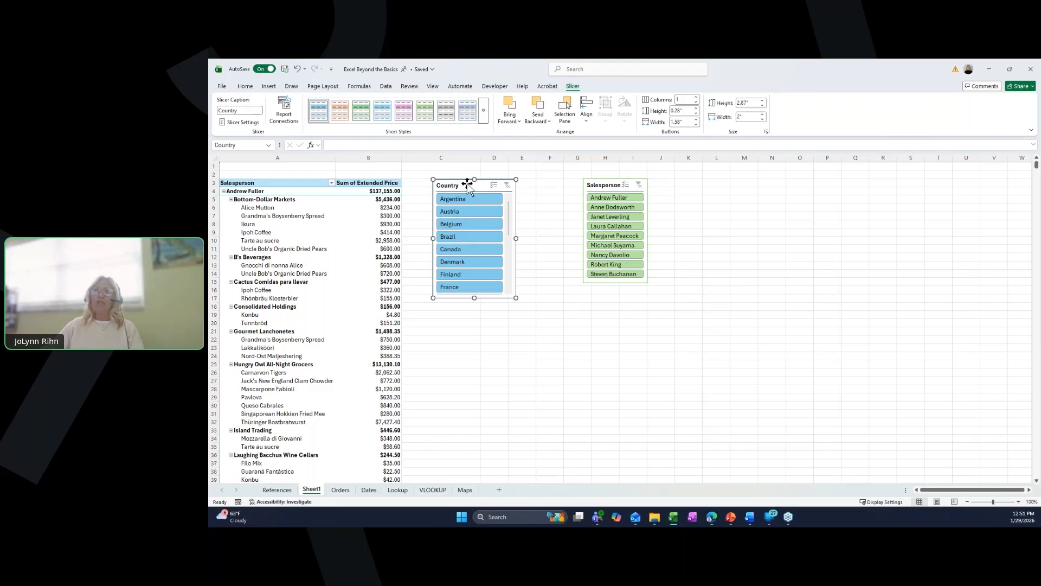
click(404, 110)
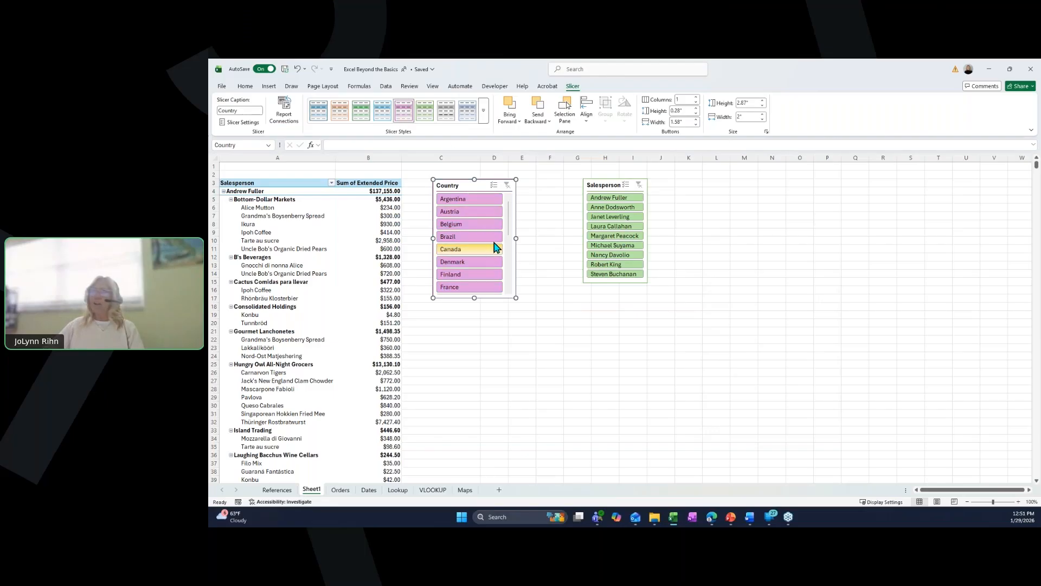
click(696, 113)
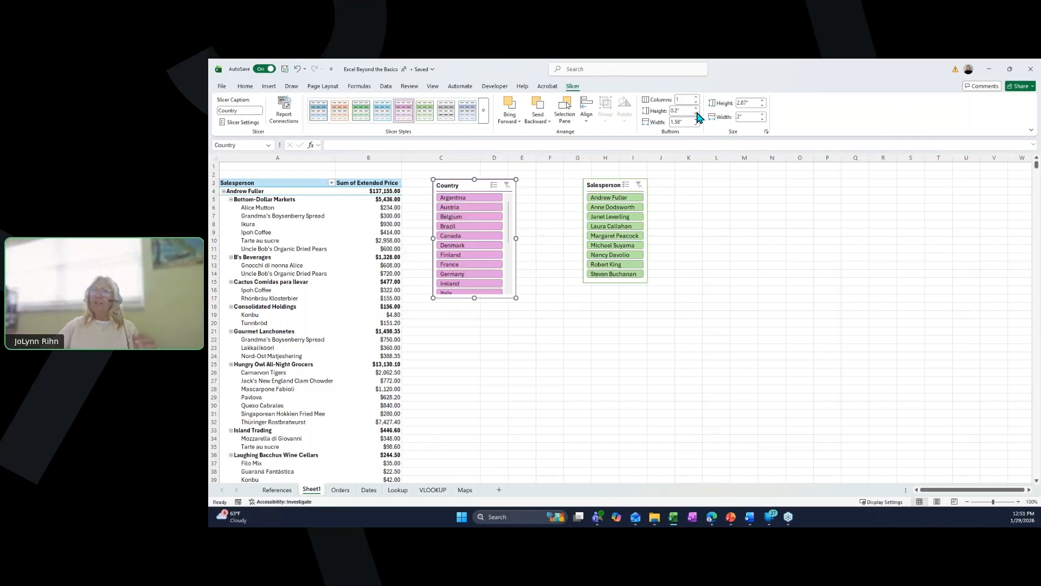
click(697, 97)
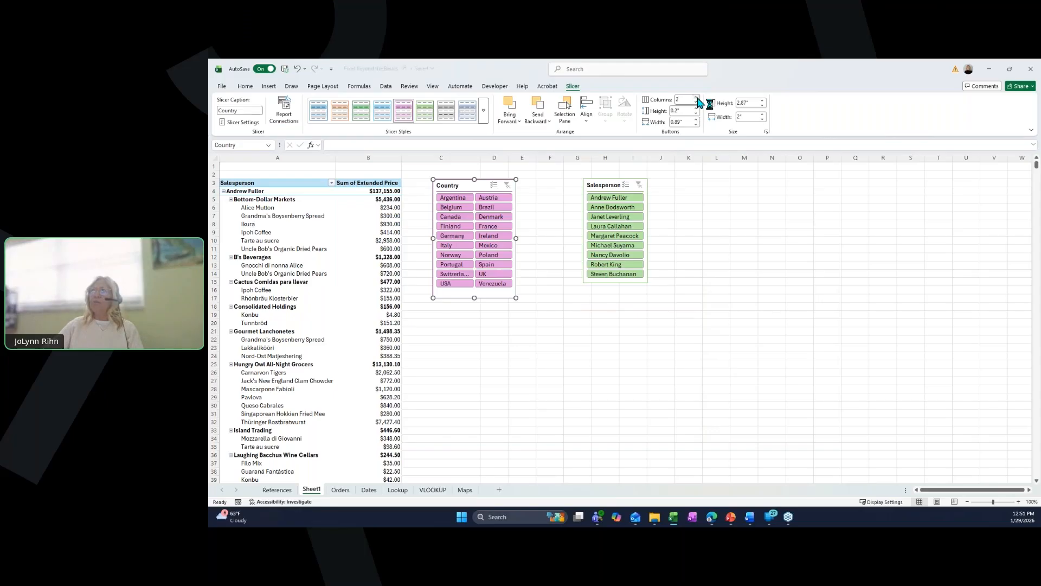
click(697, 97)
drag(519, 237, 542, 237)
drag(490, 301, 495, 265)
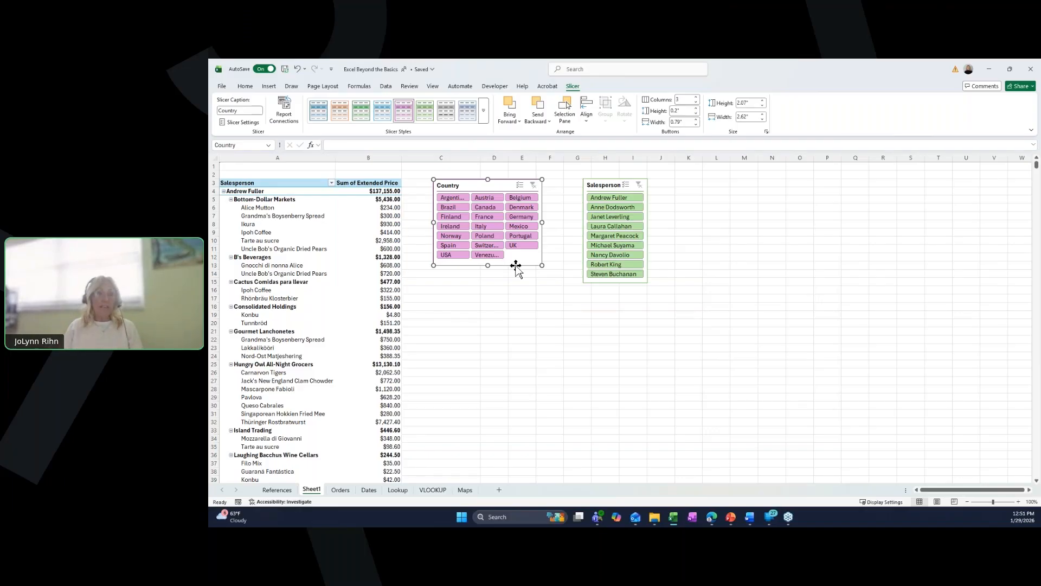
- Try filtering the pivot by individual countries and by Laura Callahan with the slicers, then clear both slicer filters
click(448, 256)
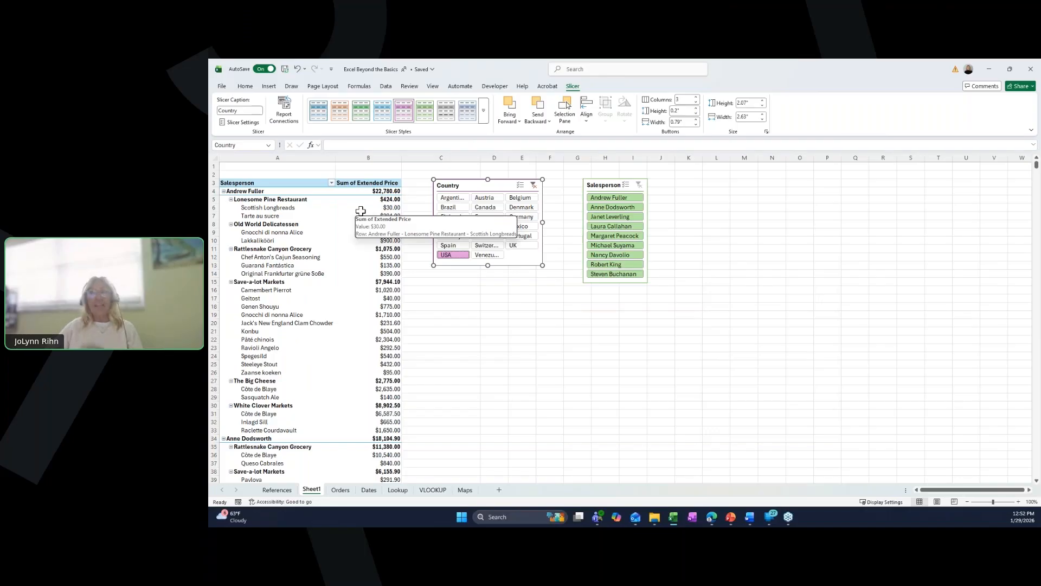
click(485, 207)
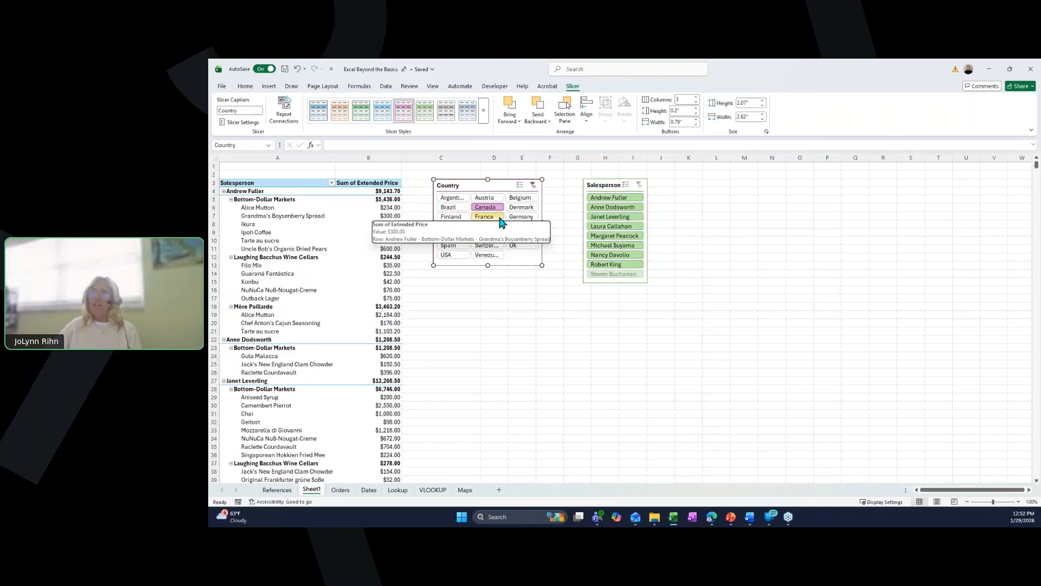
click(520, 217)
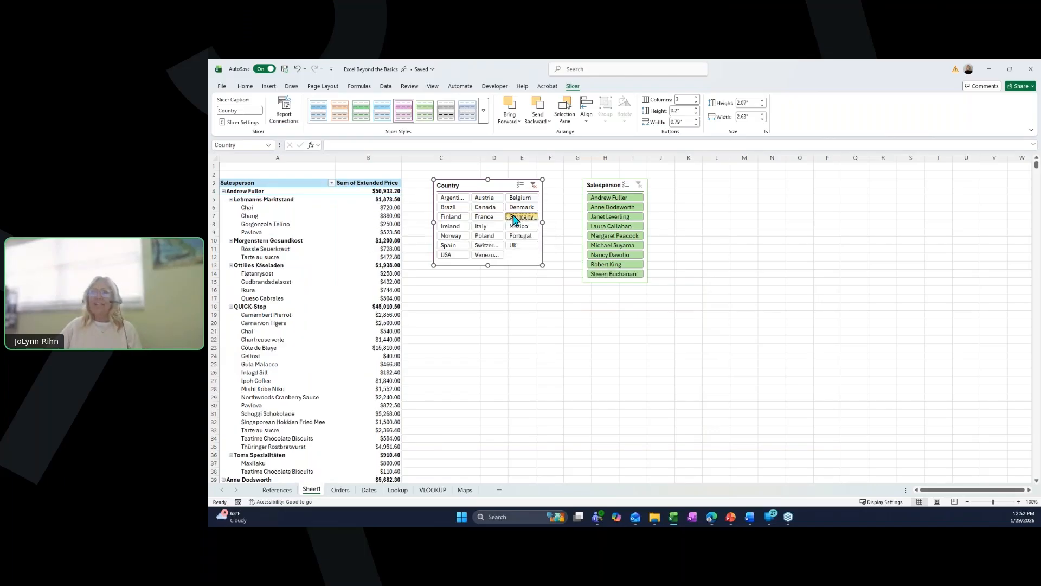
click(462, 226)
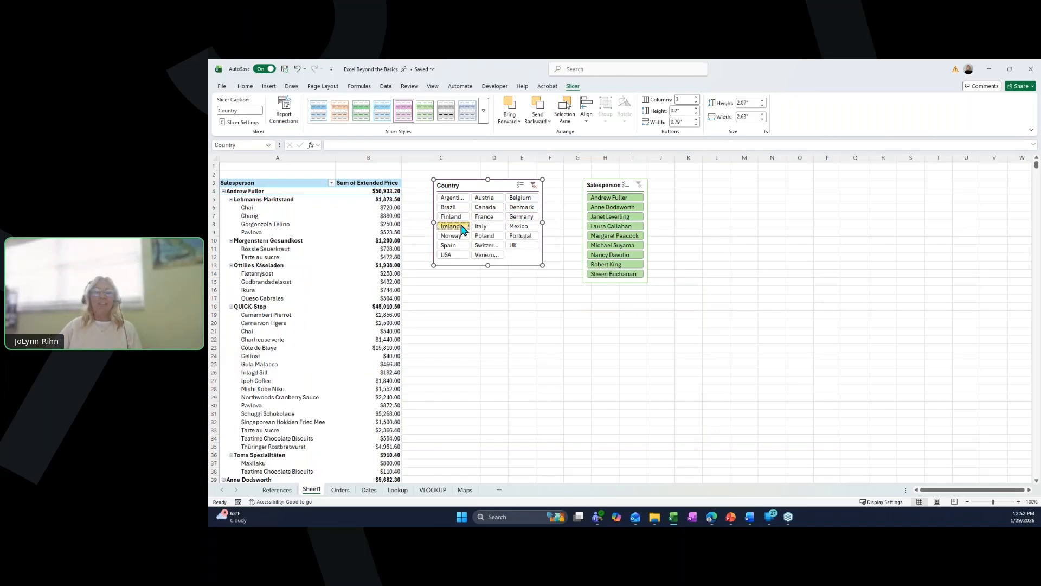
click(517, 227)
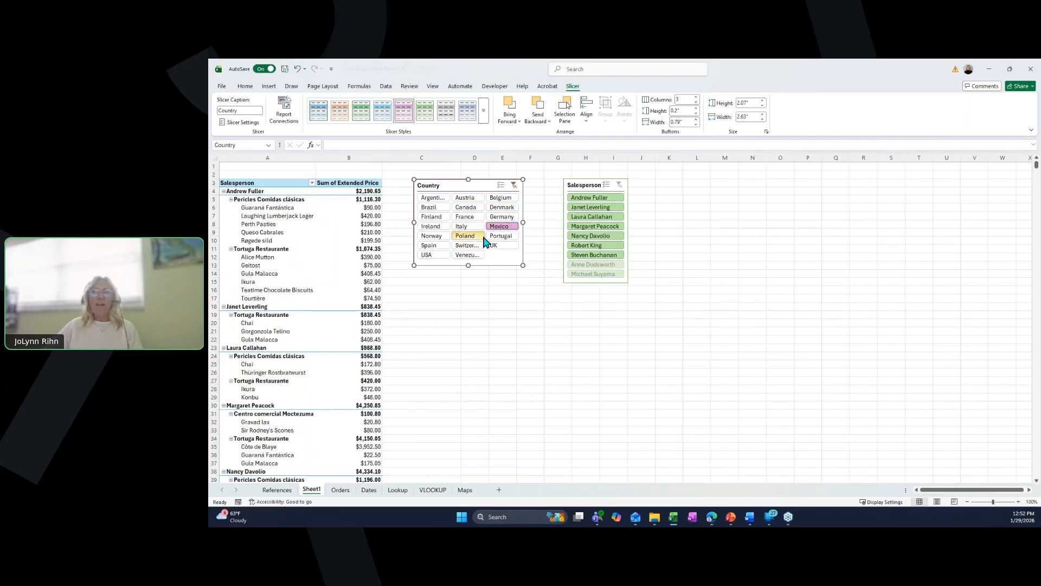
click(515, 187)
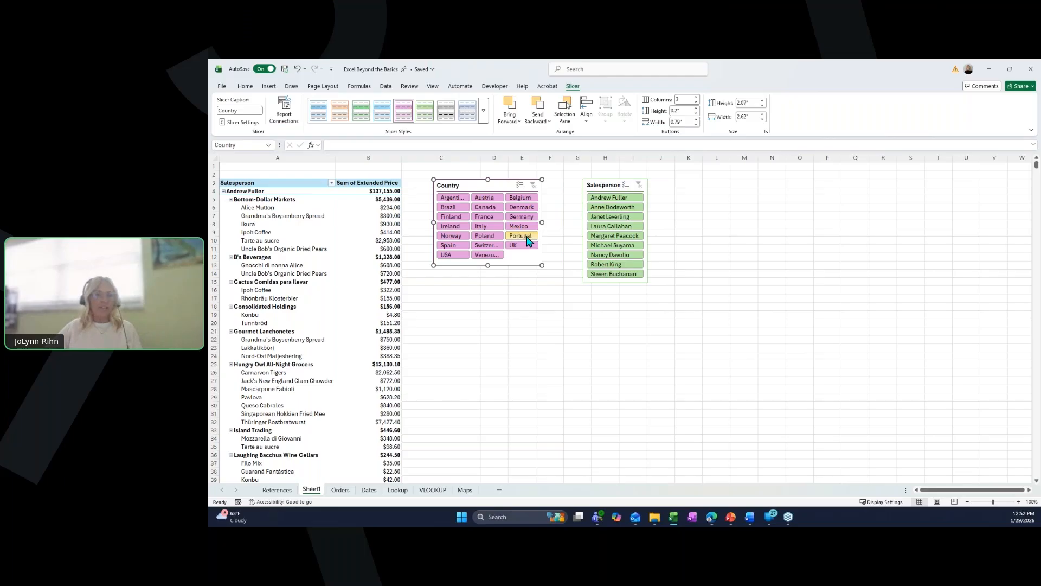
click(613, 228)
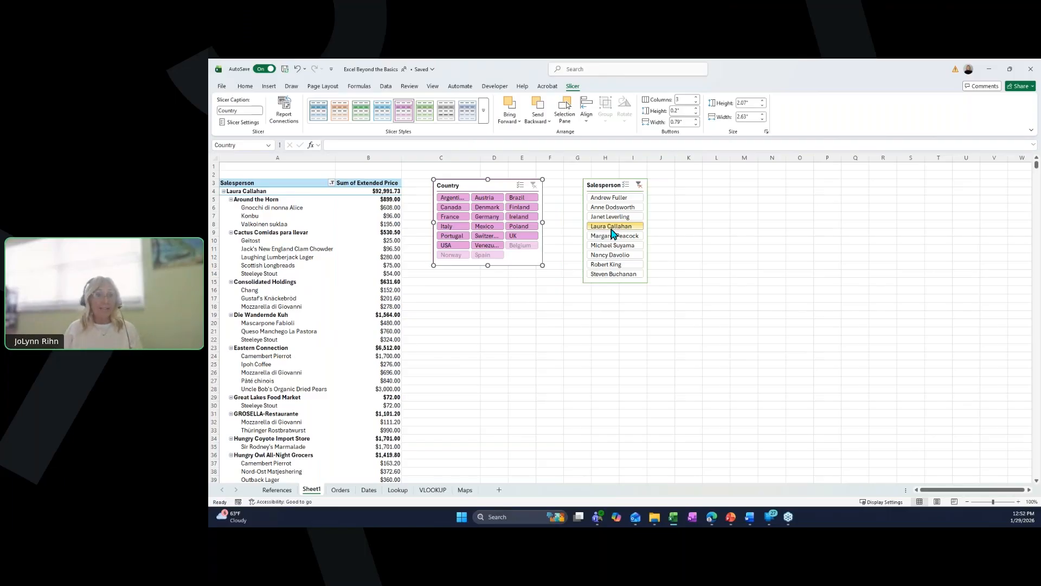
click(639, 185)
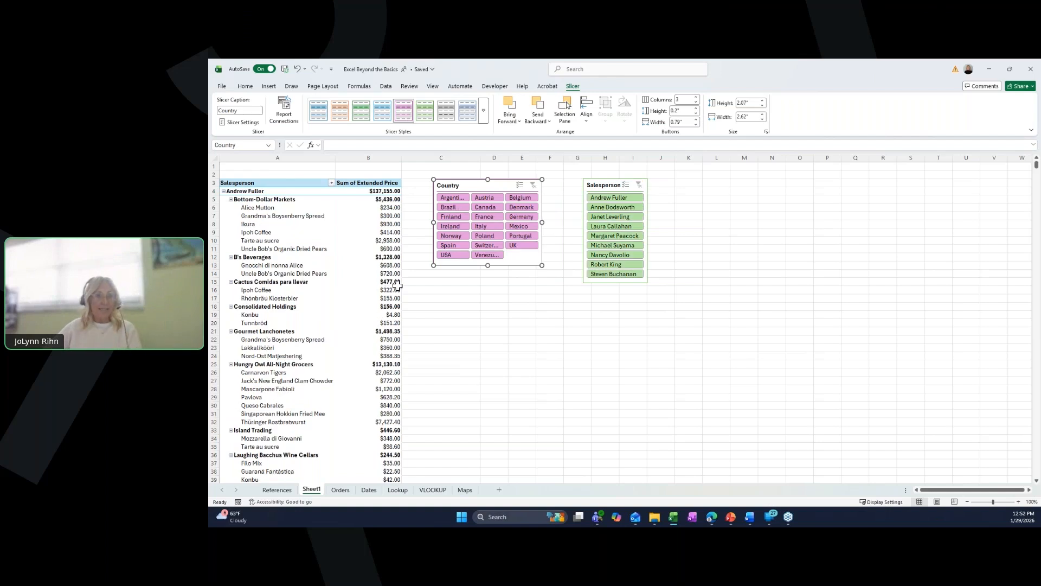
- Insert an Order Date timeline for the pivot and place it below the slicers
click(298, 236)
click(297, 238)
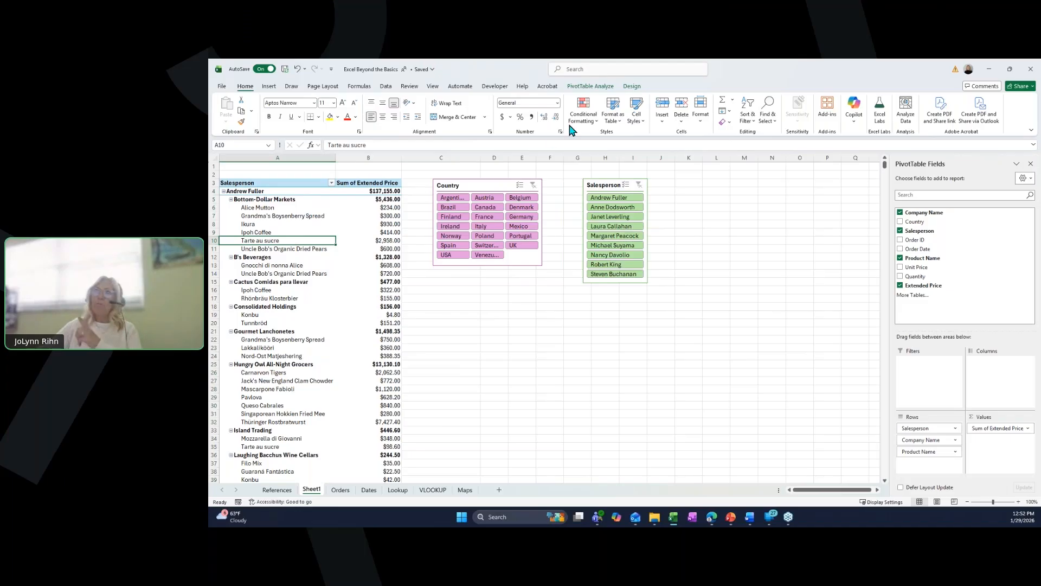
click(589, 86)
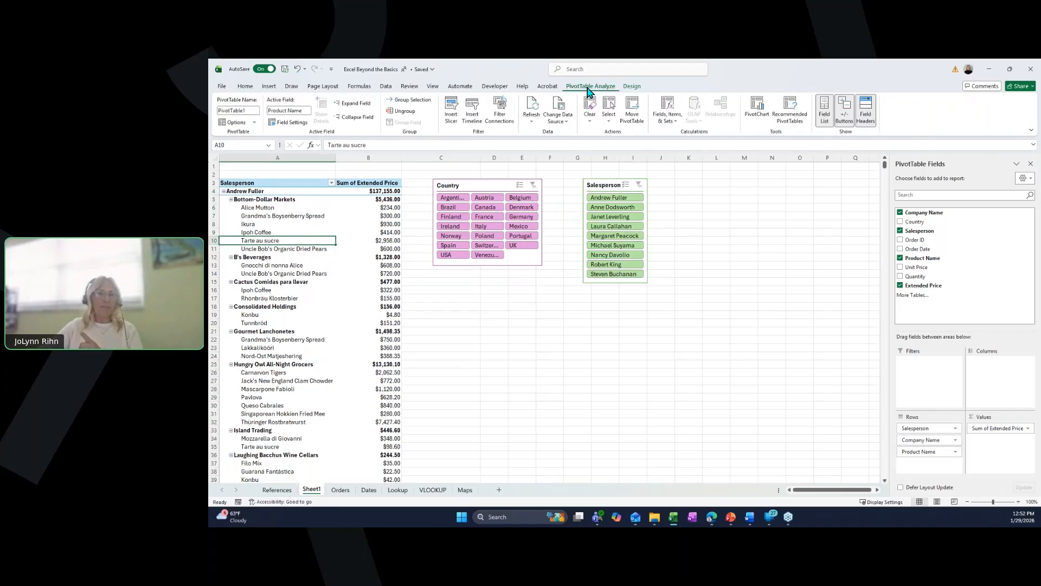
click(475, 124)
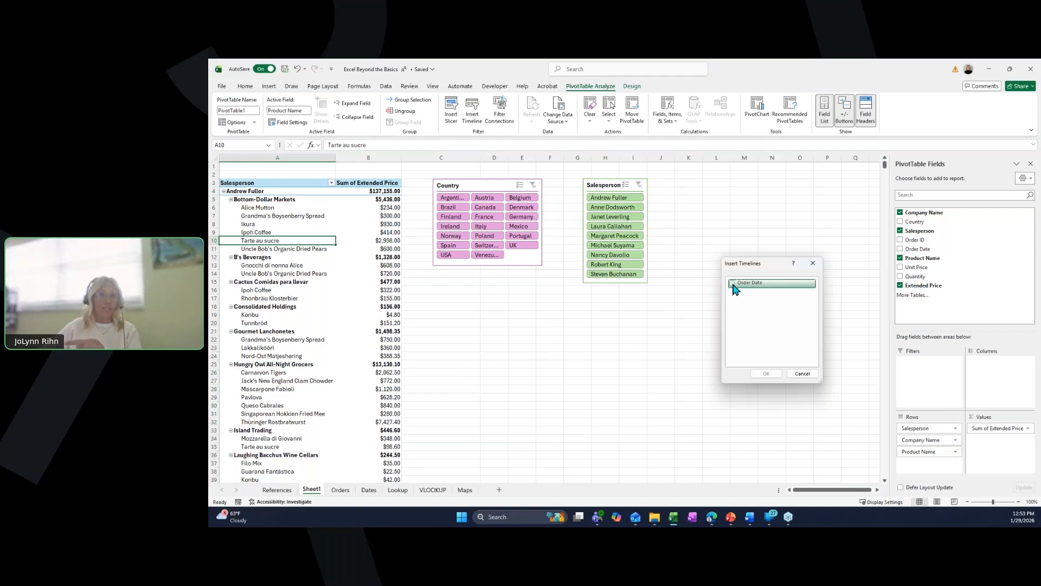
click(734, 284)
click(773, 373)
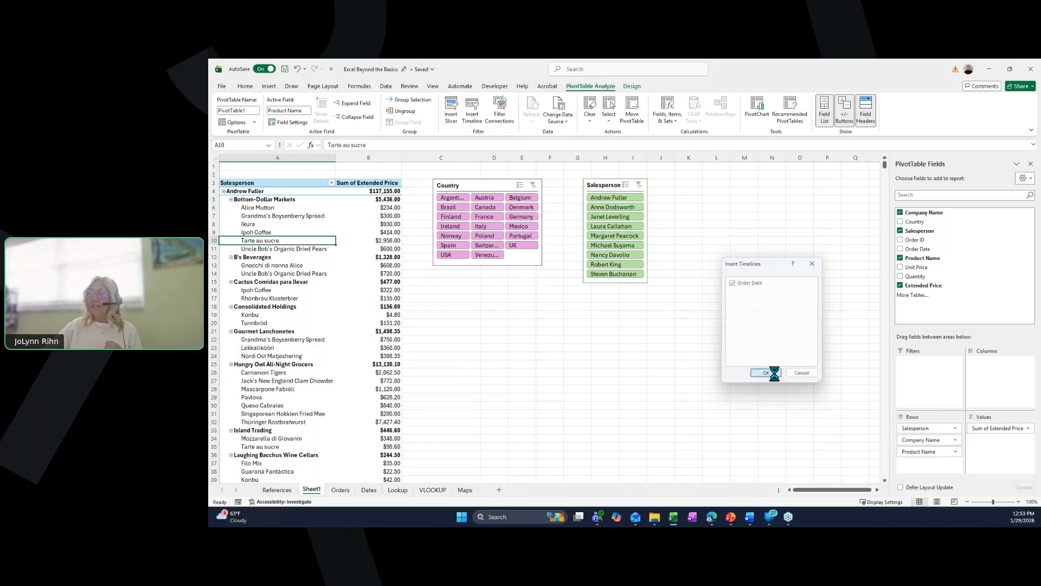
drag(562, 296, 535, 286)
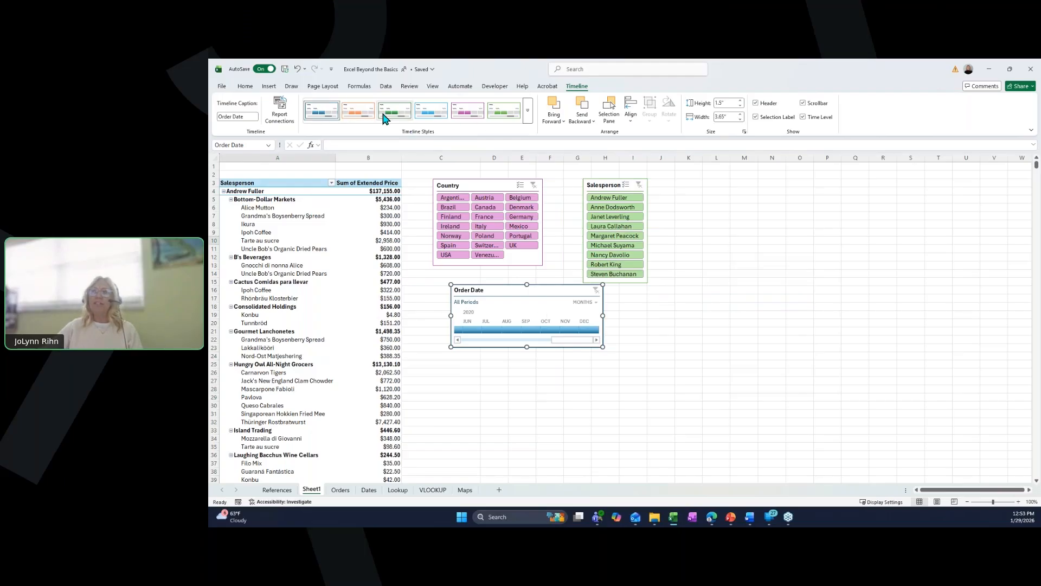
- Apply a purple timeline style to the Order Date timeline
click(467, 113)
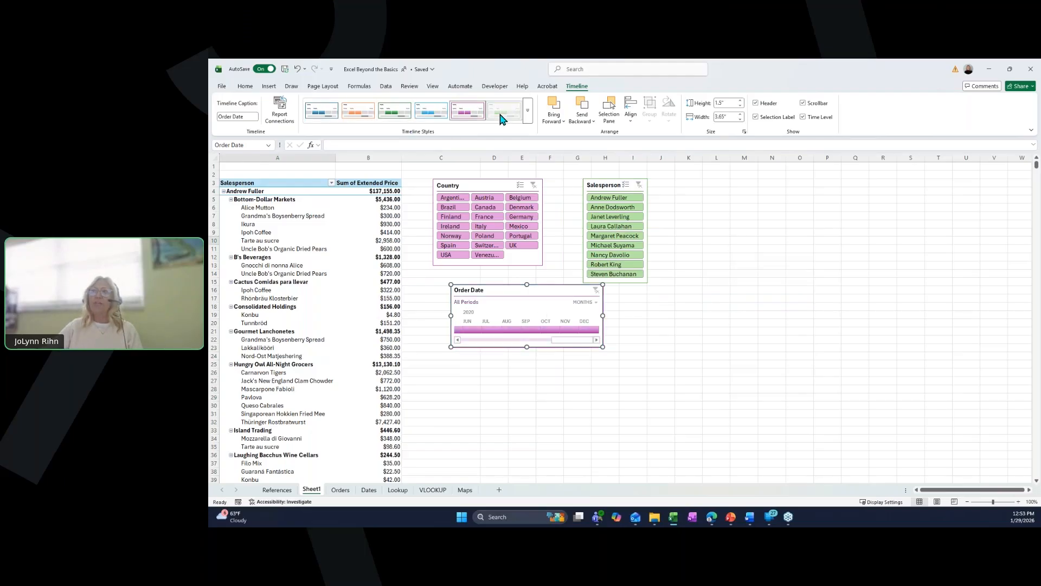
click(500, 115)
click(527, 118)
click(477, 162)
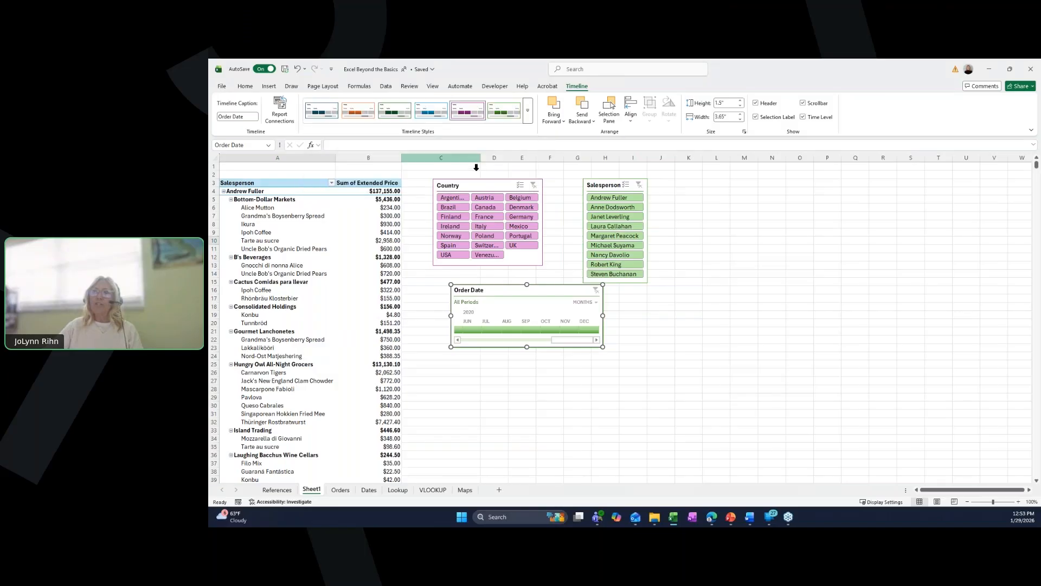
- Filter the pivot to January 2019 on the timeline, then switch the timeline to quarters
drag(577, 340, 462, 338)
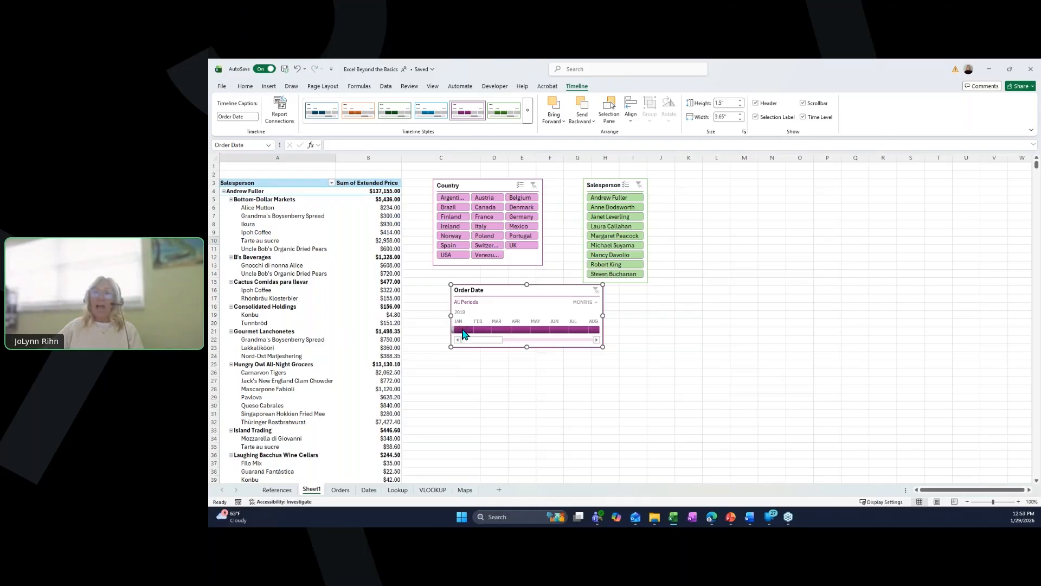
click(460, 328)
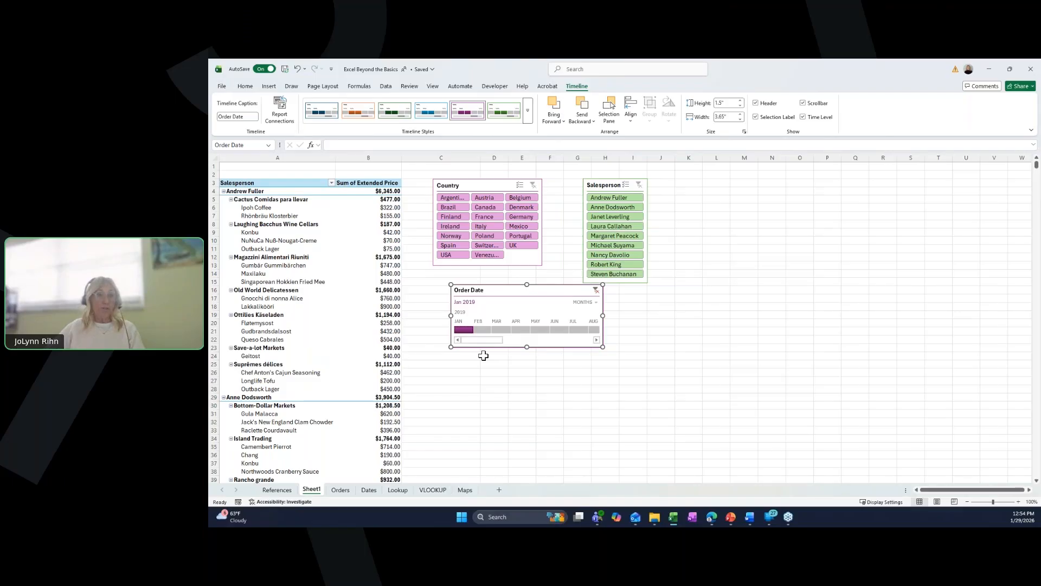
click(587, 305)
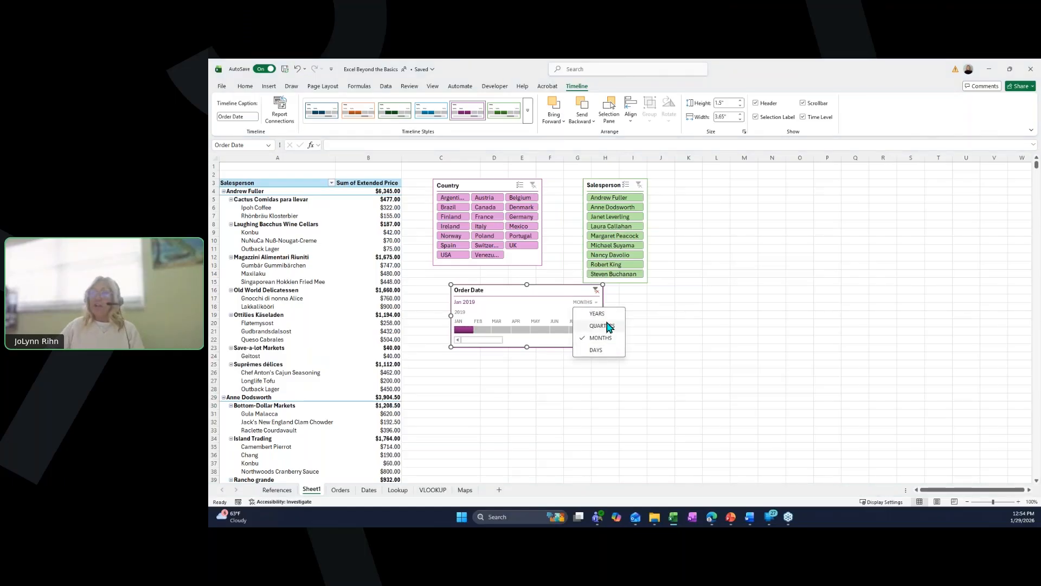
click(604, 326)
- Select Q3 2019 on the timeline and USA in the Country slicer
click(465, 330)
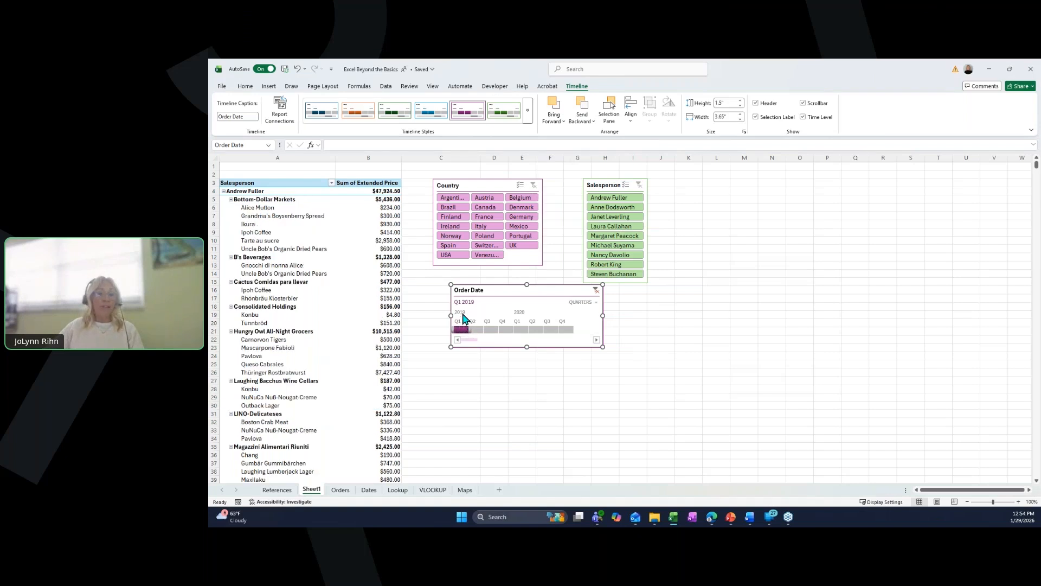
click(494, 331)
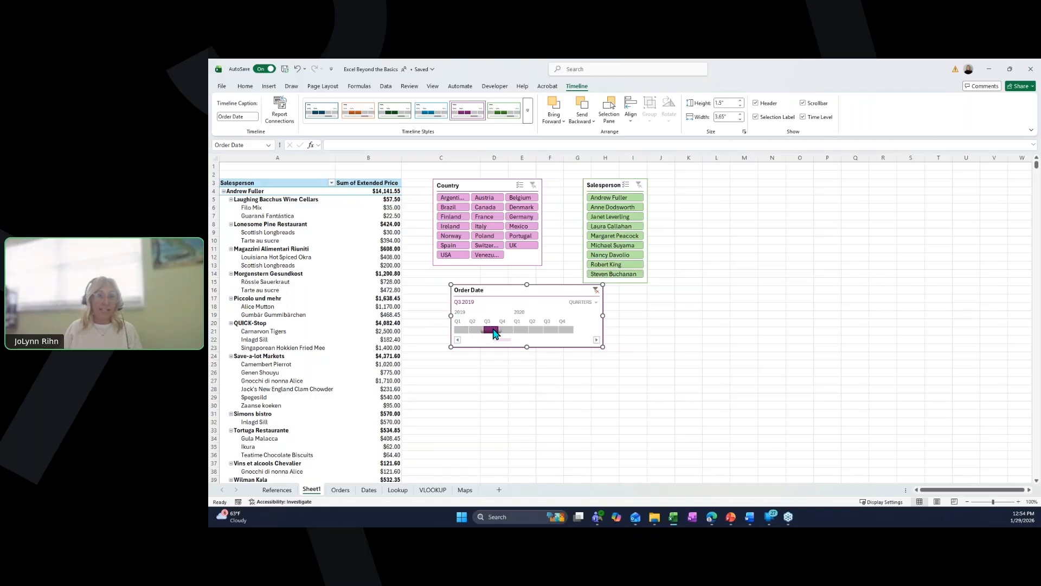
click(455, 257)
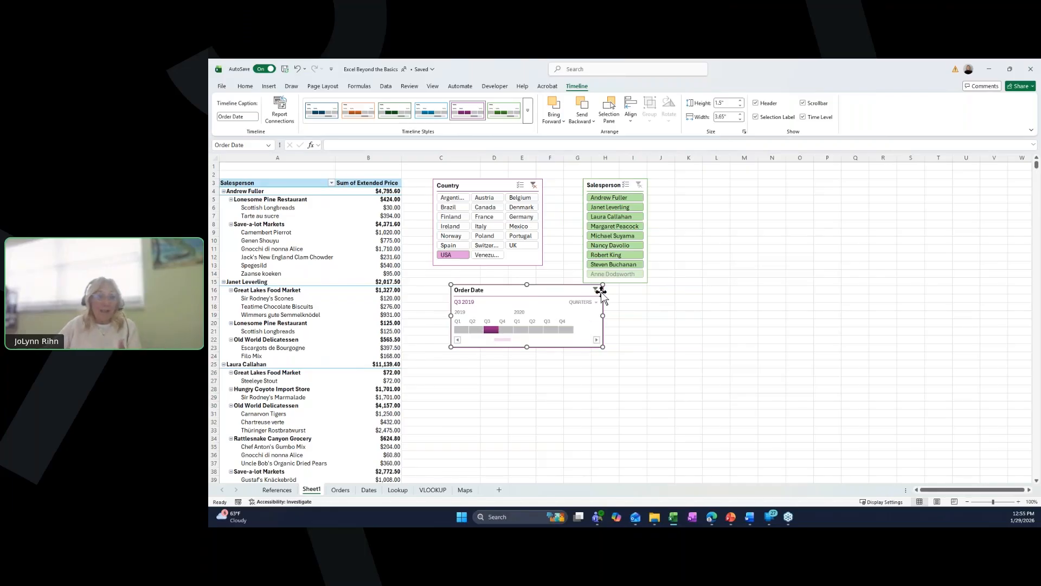
- Filter the pivot to Andrew Fuller in the Salesperson slicer, then try different timeline quarters and Germany in the Country slicer
click(614, 198)
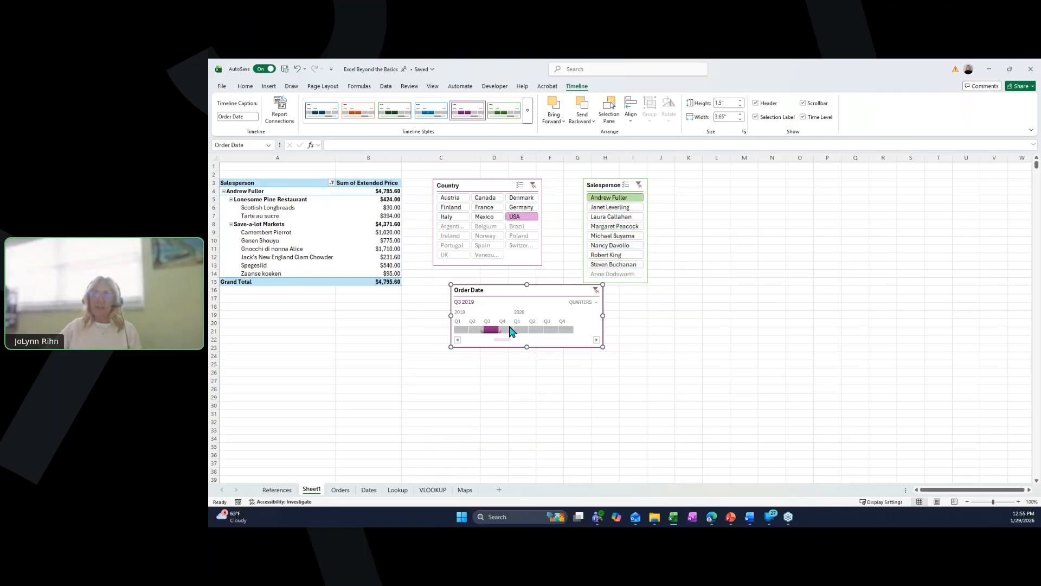
click(464, 332)
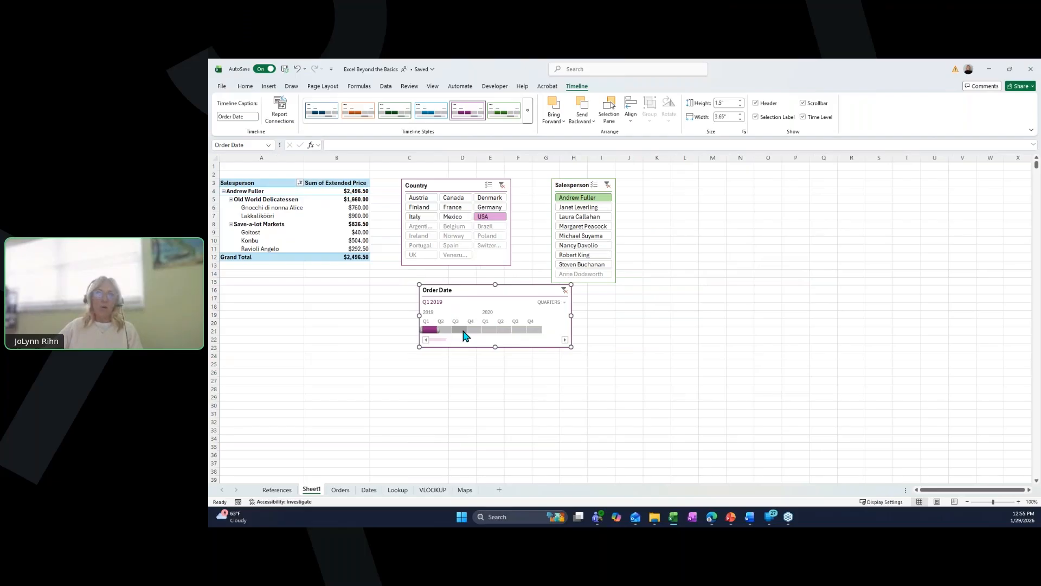
click(464, 331)
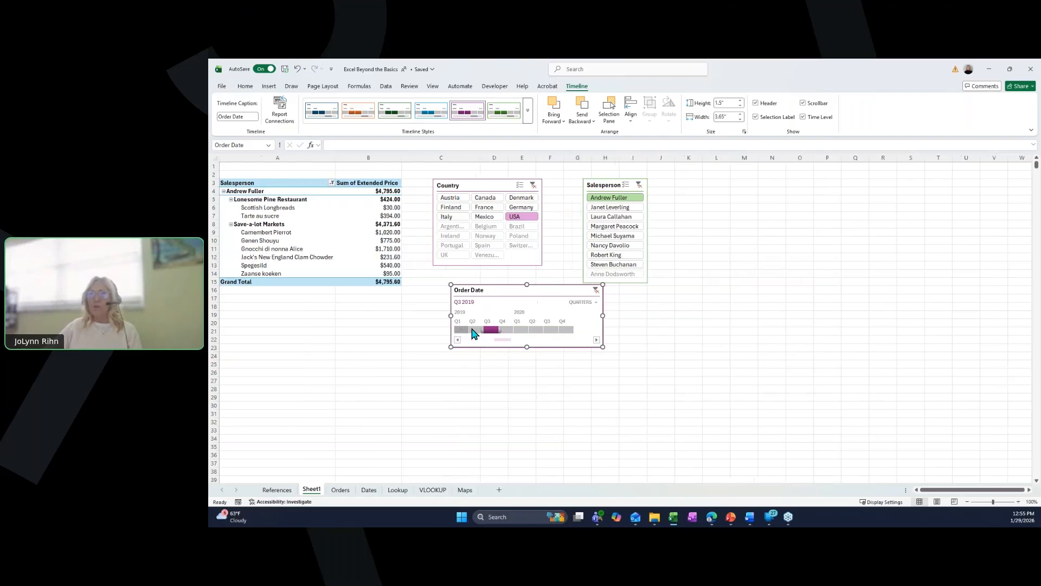
click(511, 210)
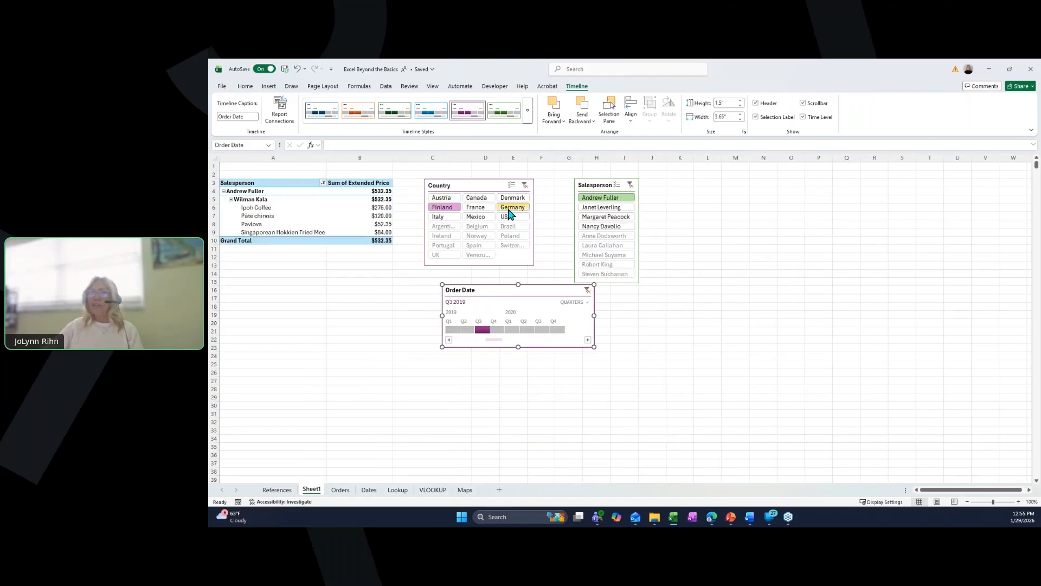
click(511, 211)
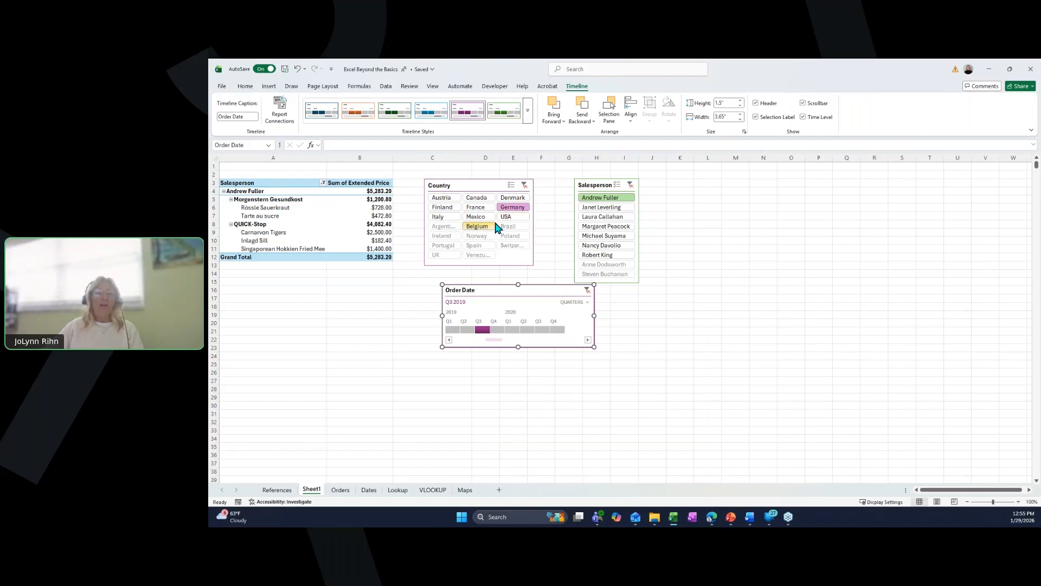
- Clear the Country, Salesperson and Order Date filters
click(524, 185)
click(639, 185)
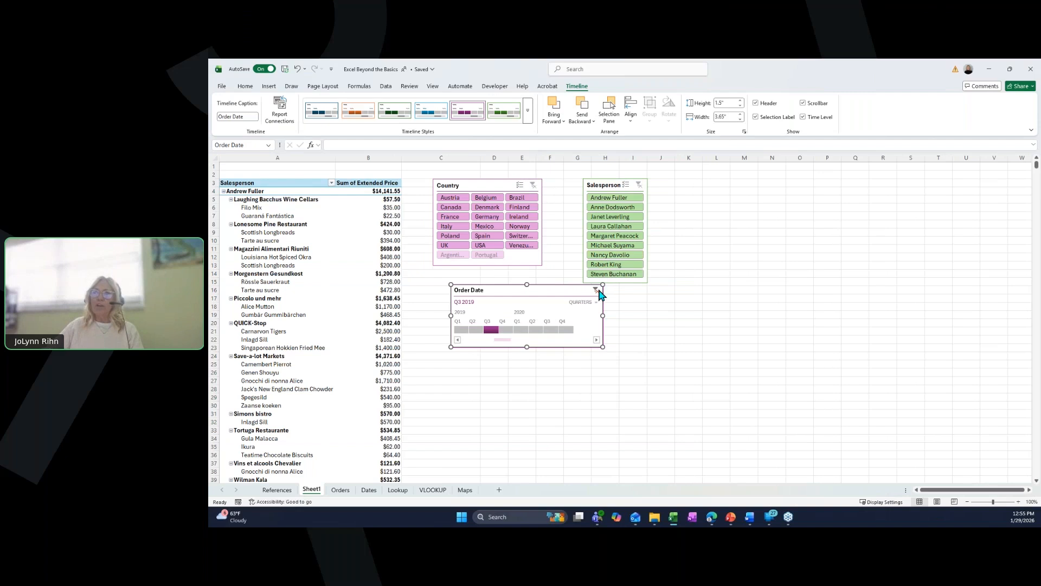
click(597, 291)
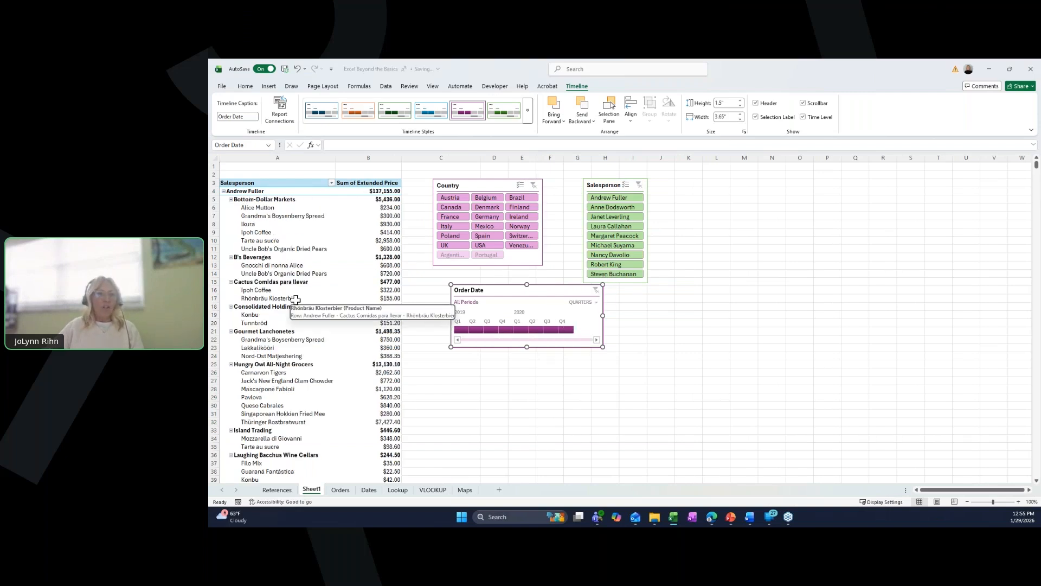
- Remove Product Name and Company Name from the pivot rows and add Country under Salesperson
click(298, 291)
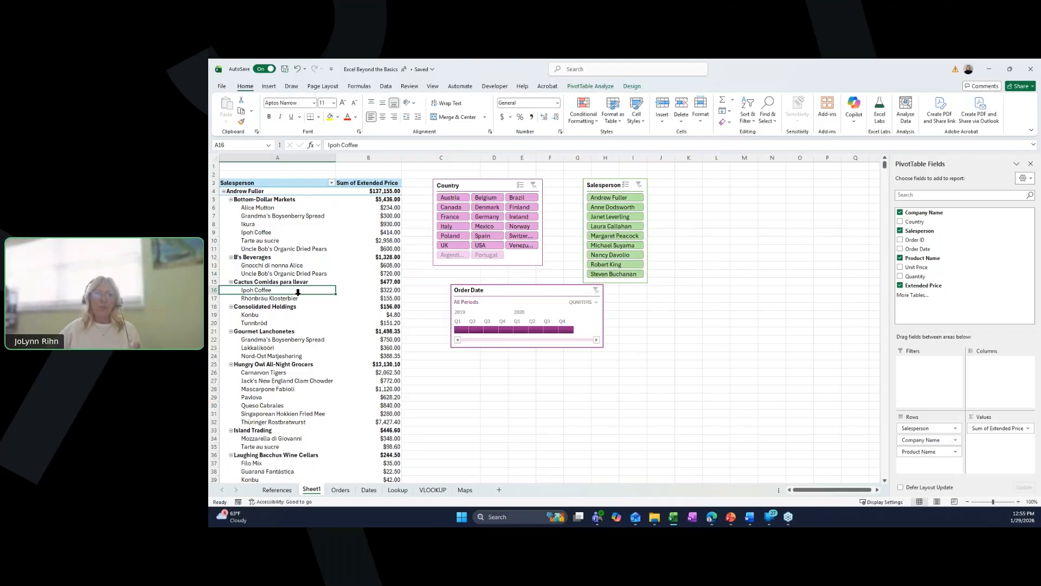
click(901, 258)
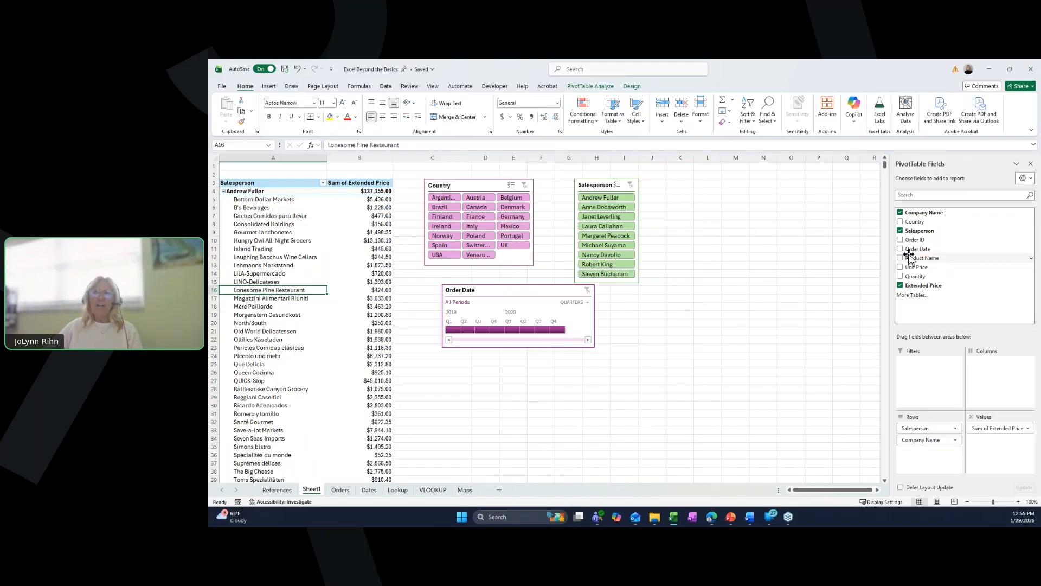
click(901, 213)
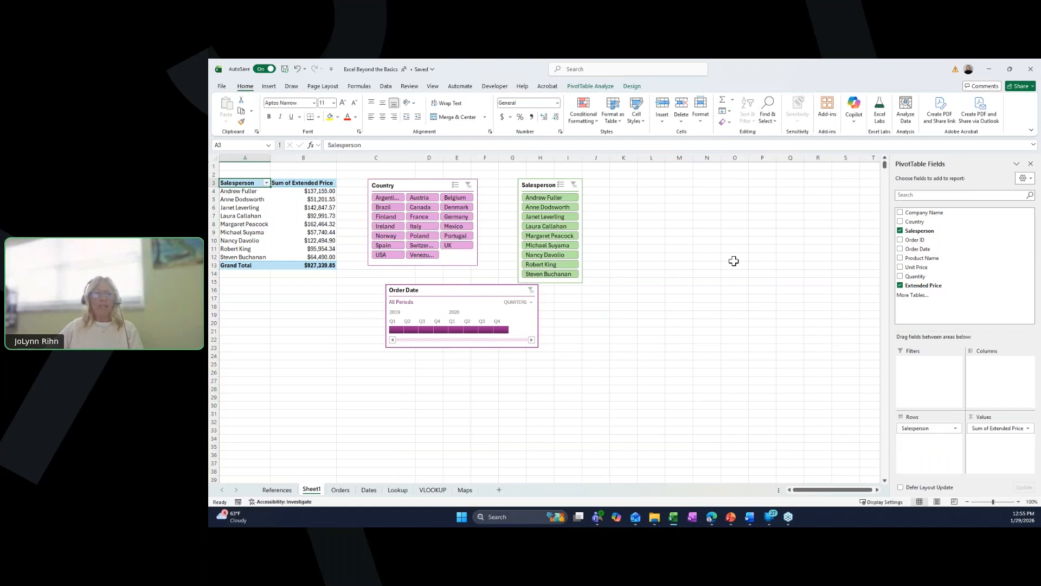
click(901, 222)
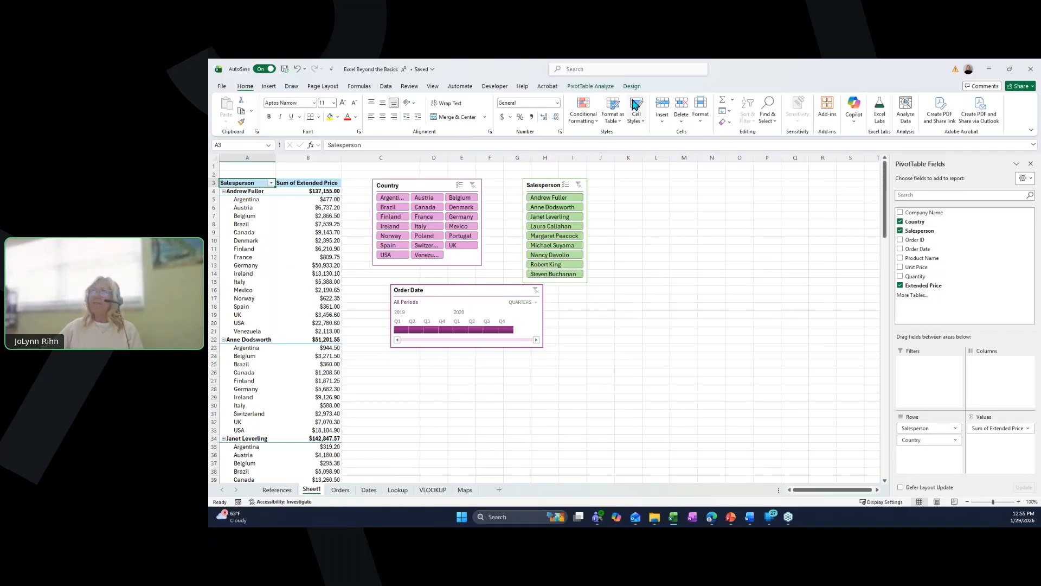
- Insert a clustered column PivotChart from the pivot table and place it to the right of the timeline
click(605, 88)
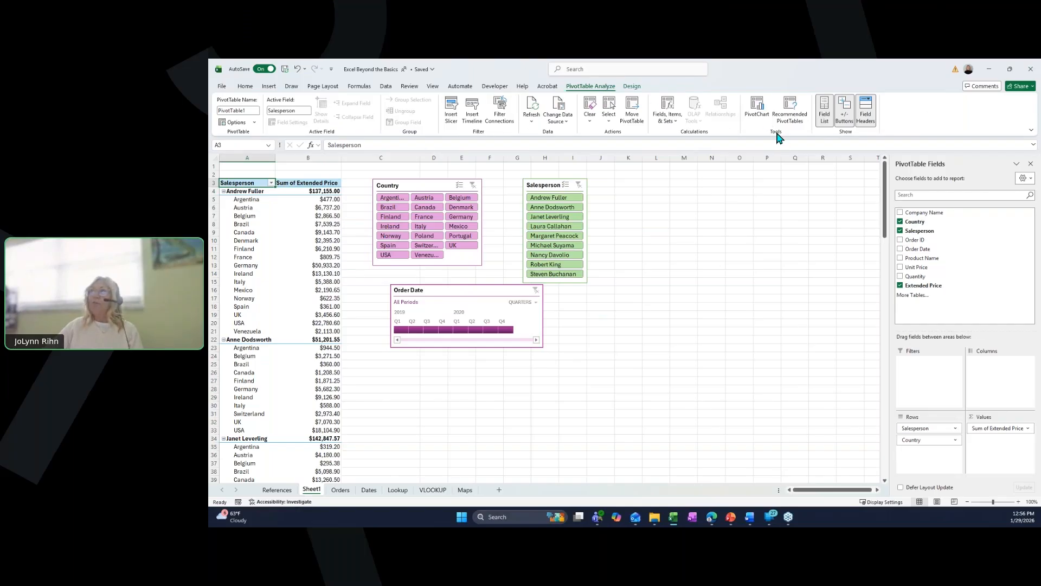
click(757, 115)
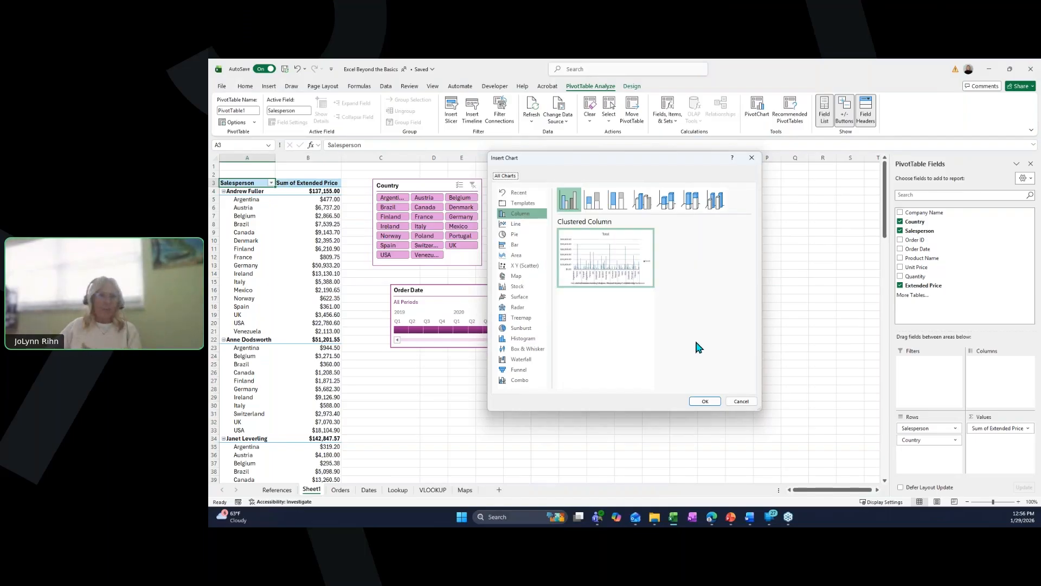
click(706, 401)
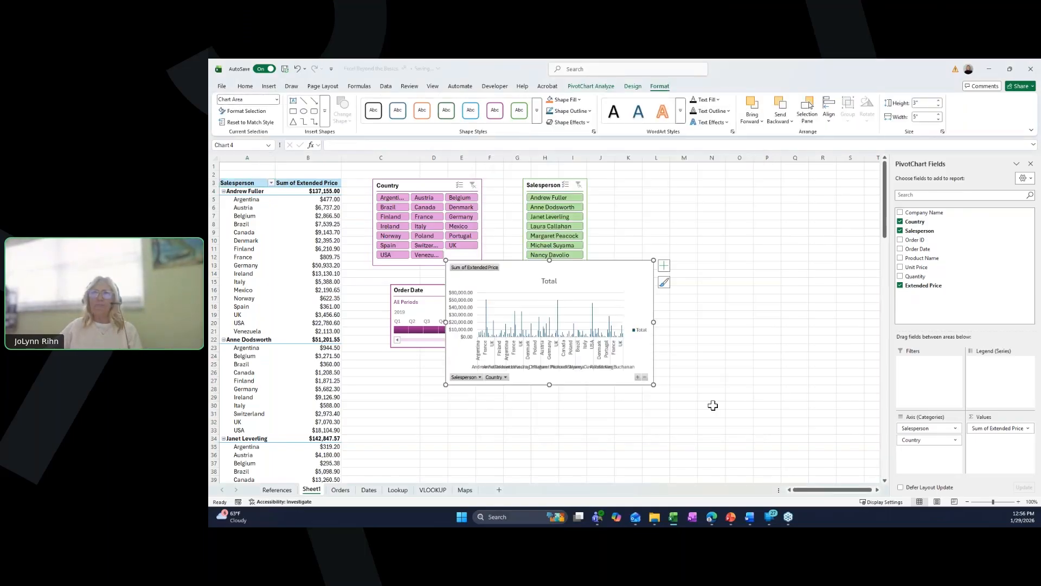
drag(641, 264, 751, 290)
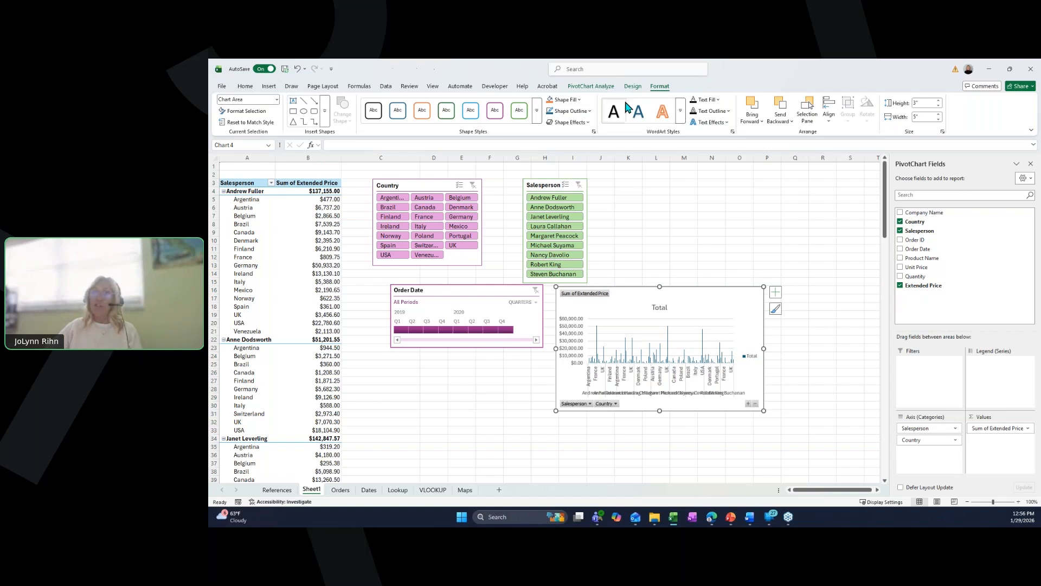
- Apply a darker blue chart style to the PivotChart
click(591, 85)
click(629, 87)
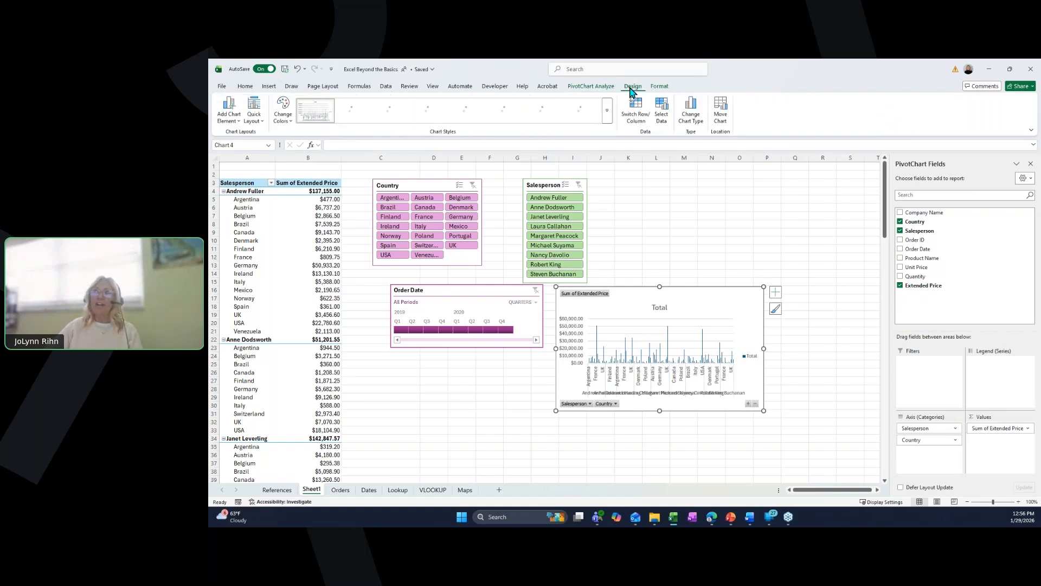
click(507, 111)
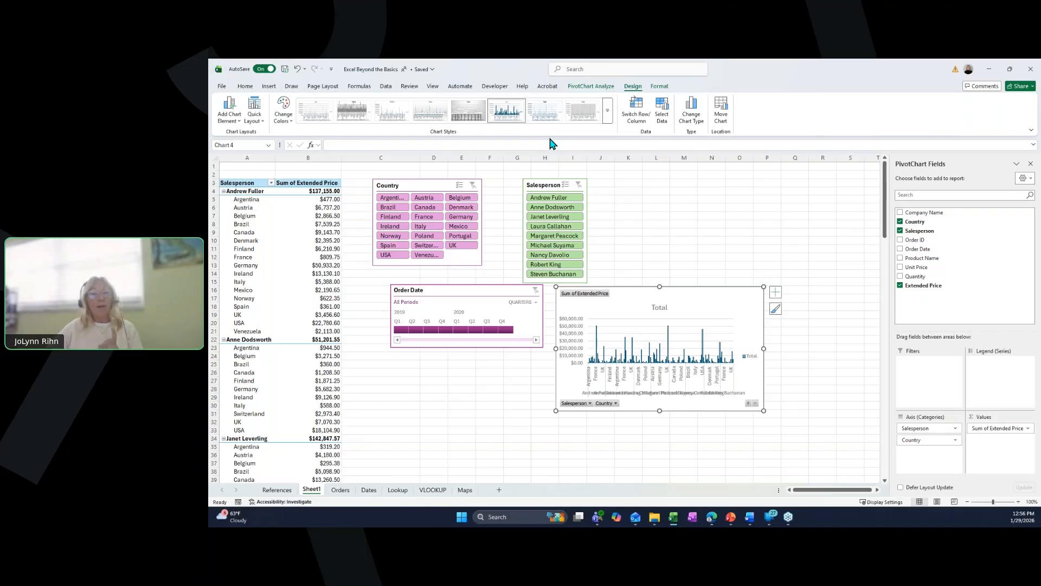
- Filter the pivot and chart to Q1 2019 on the timeline, and try USA in the Country slicer before clearing it
click(402, 332)
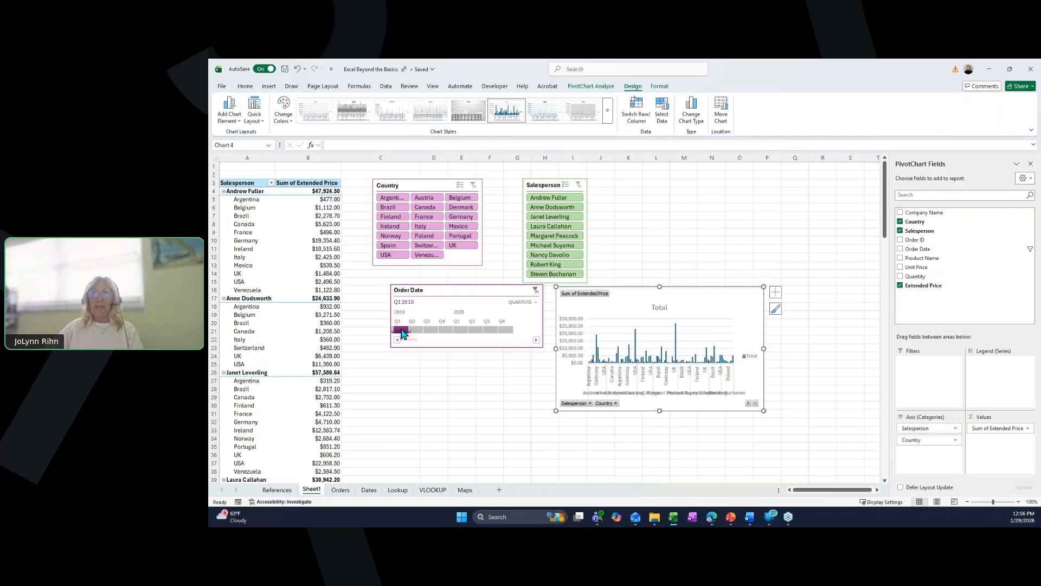
click(390, 255)
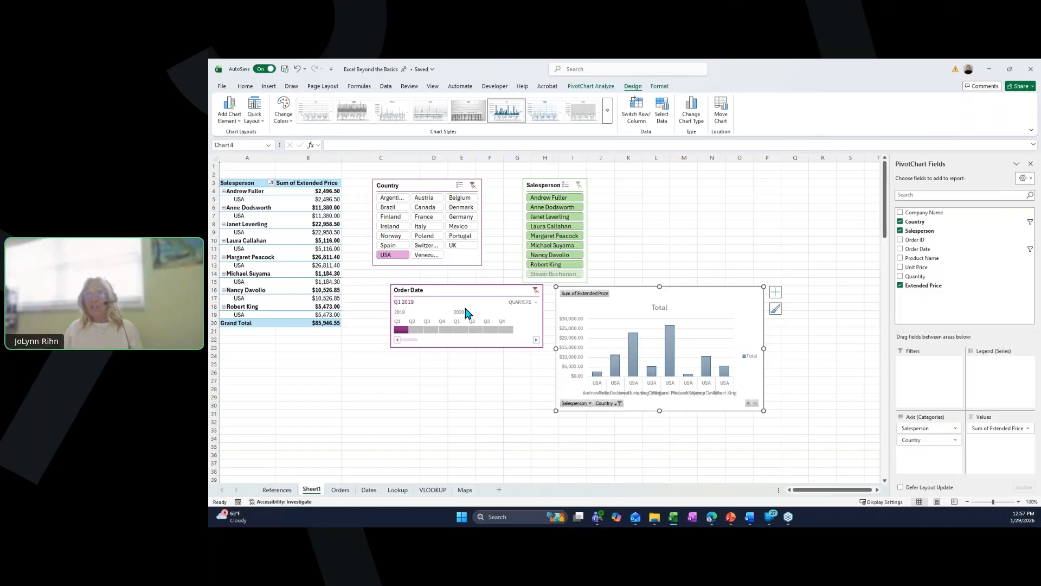
click(473, 185)
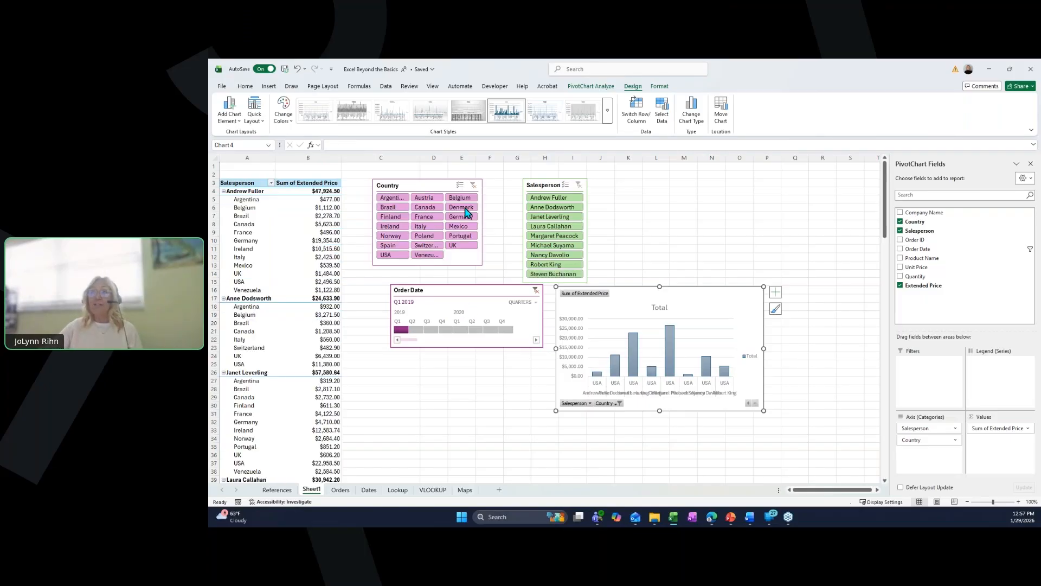
- Filter to Margaret Peacock and Poland with the slicers, then clear both slicer filters
click(546, 236)
click(424, 235)
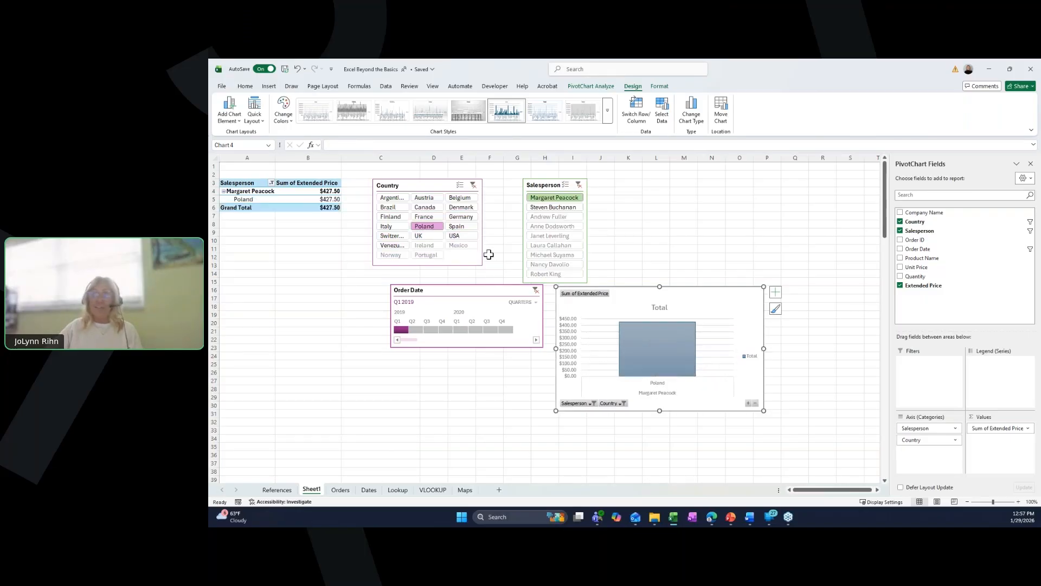
click(472, 185)
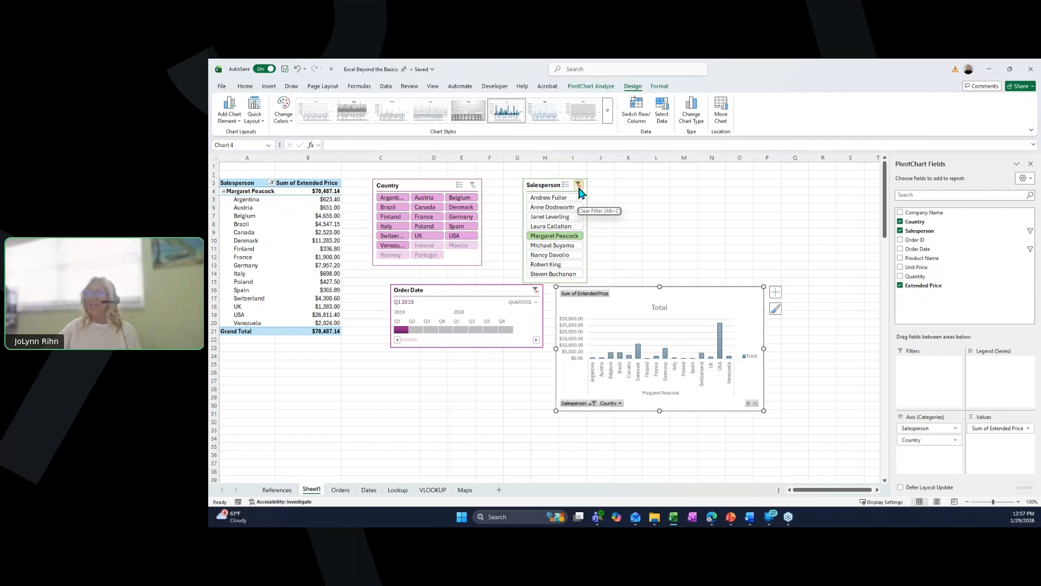
click(579, 186)
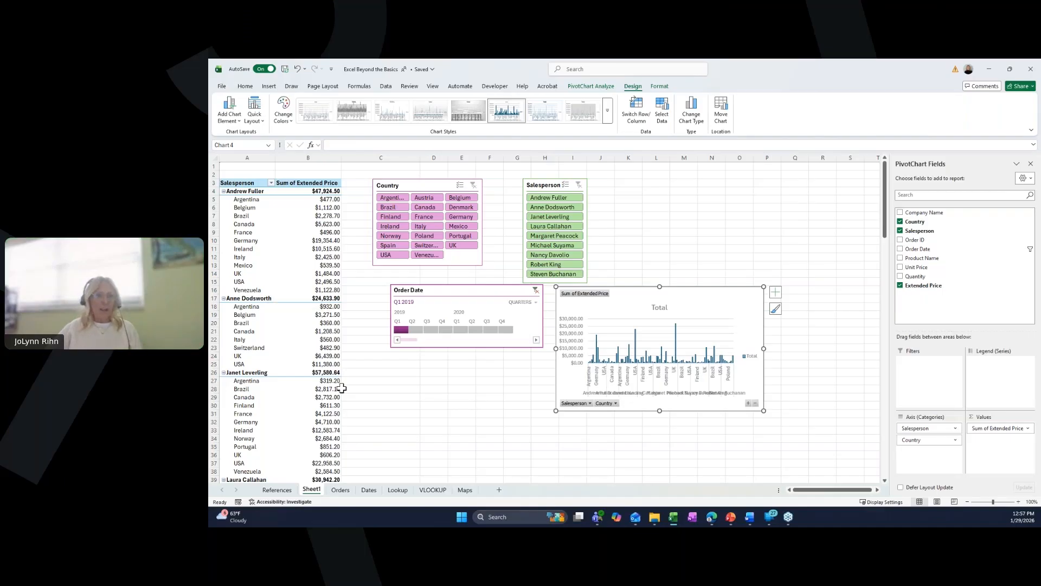
- Switch through the References and Lookup sheets and return to Sheet1
click(286, 494)
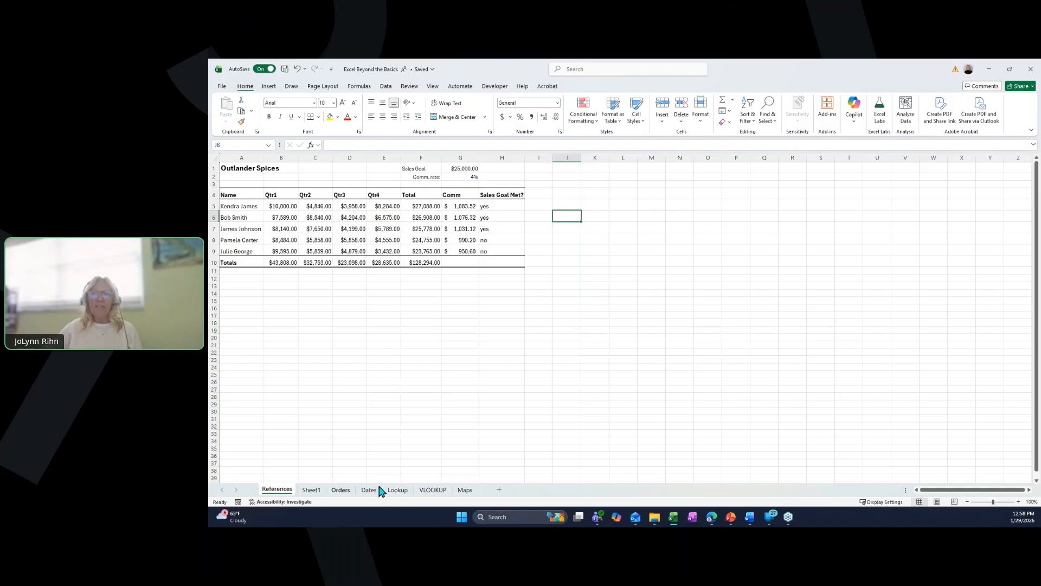
click(399, 491)
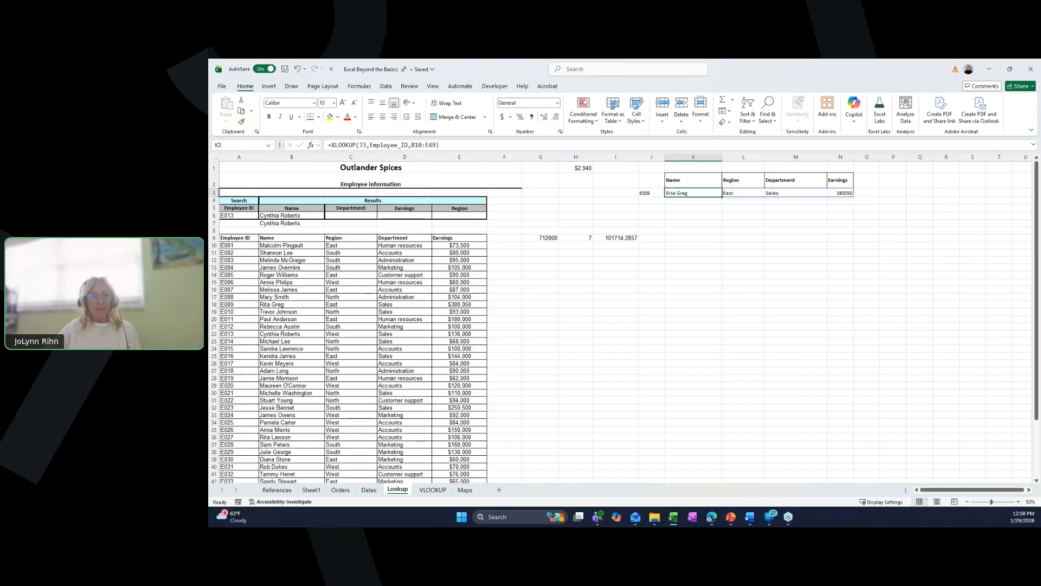
click(312, 490)
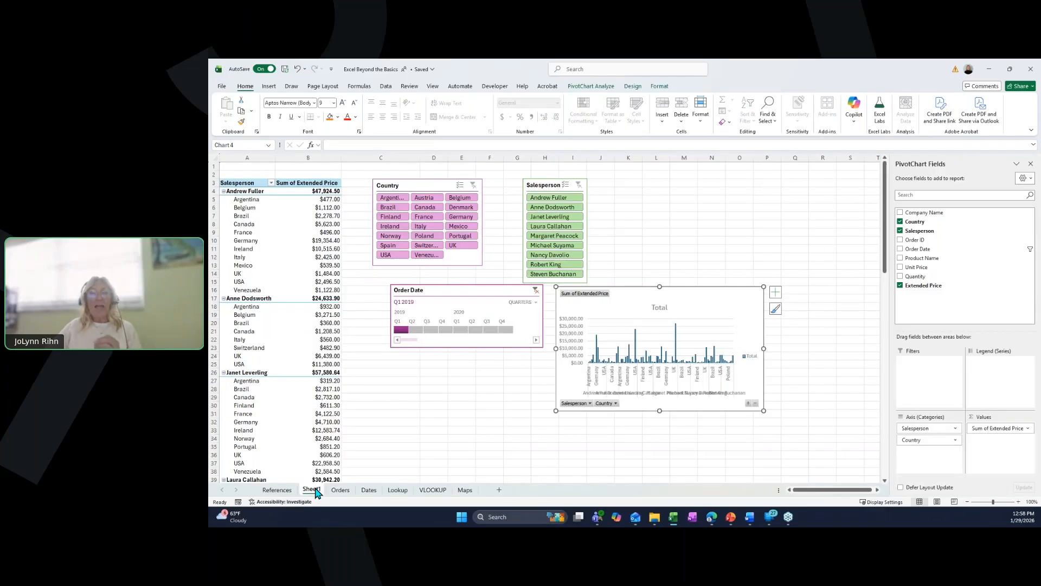